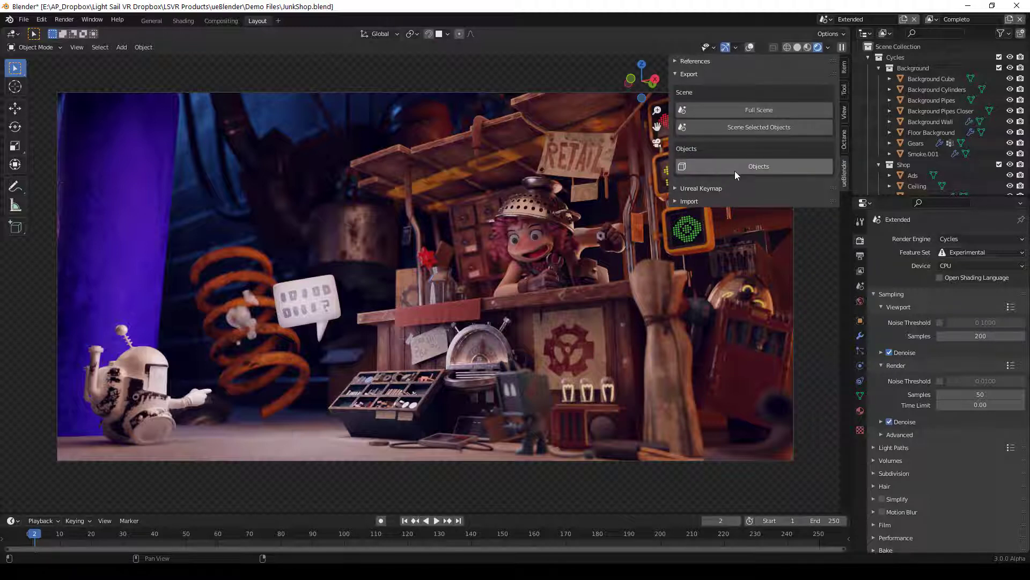
Step: Review the Export, Import, Unreal Keymap and References sections of the ueBlender add-on
{"action": "key", "text": "n"}
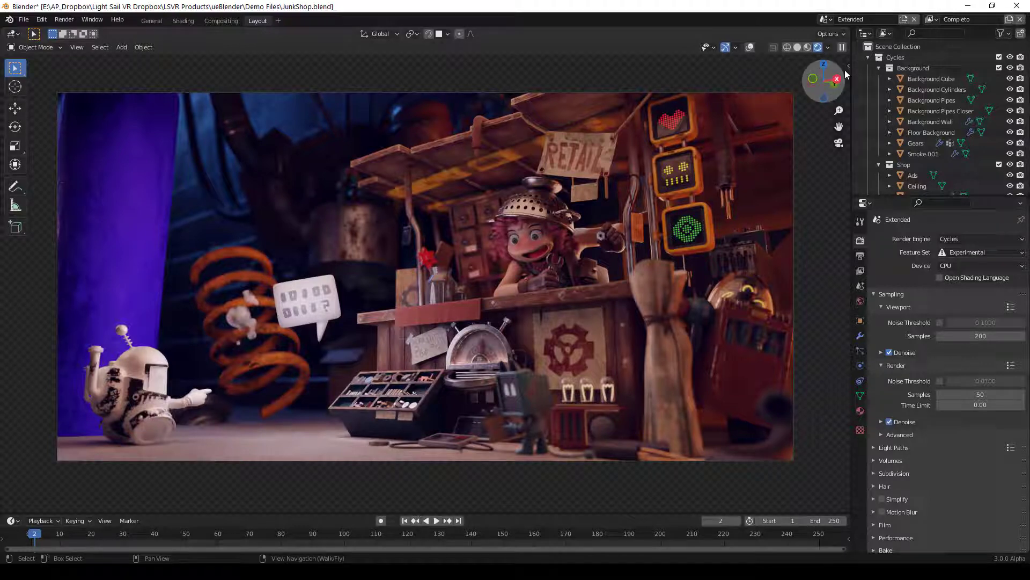
{"action": "left_click_drag", "start_coordinate": [849, 66], "coordinate": [782, 79]}
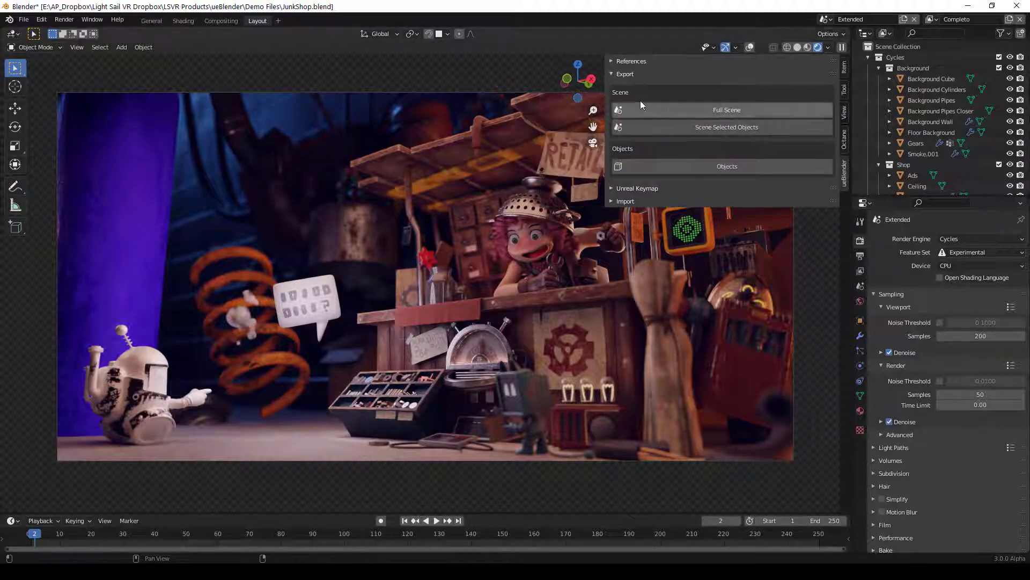
{"action": "left_click", "coordinate": [630, 74]}
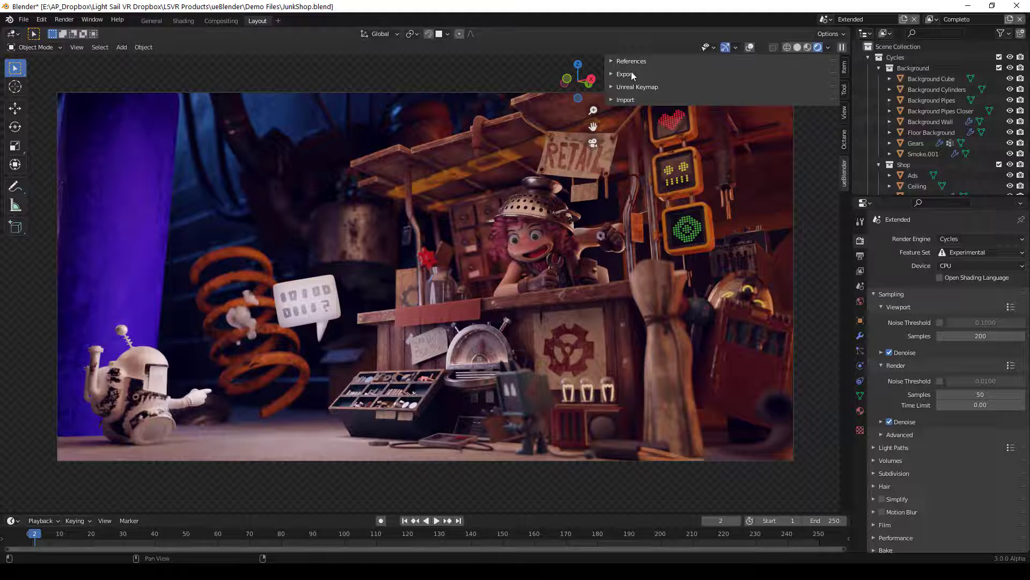
{"action": "left_click", "coordinate": [632, 73]}
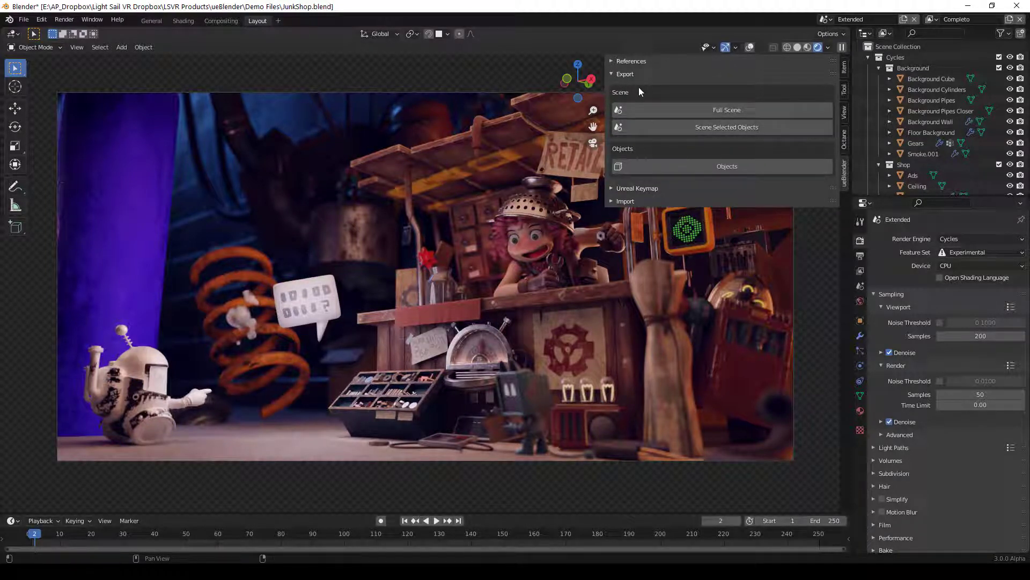
{"action": "left_click", "coordinate": [628, 75]}
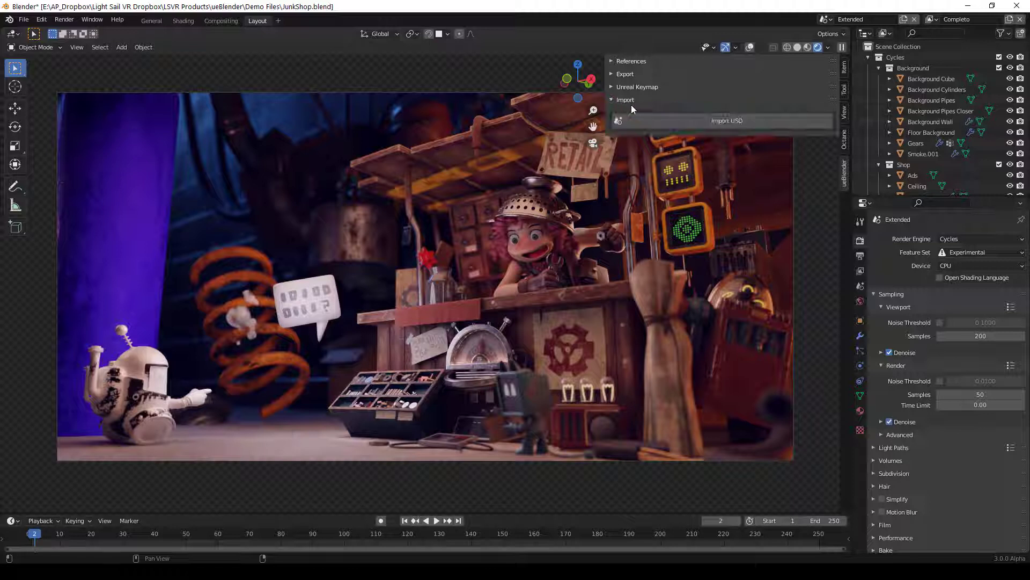
{"action": "left_click", "coordinate": [634, 88]}
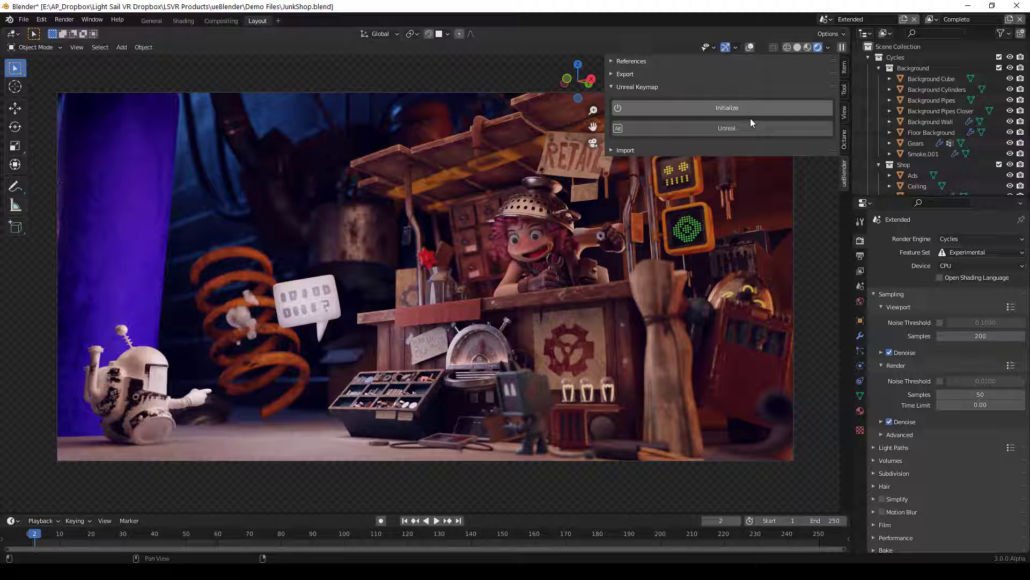
{"action": "left_click", "coordinate": [639, 87]}
{"action": "left_click", "coordinate": [620, 61]}
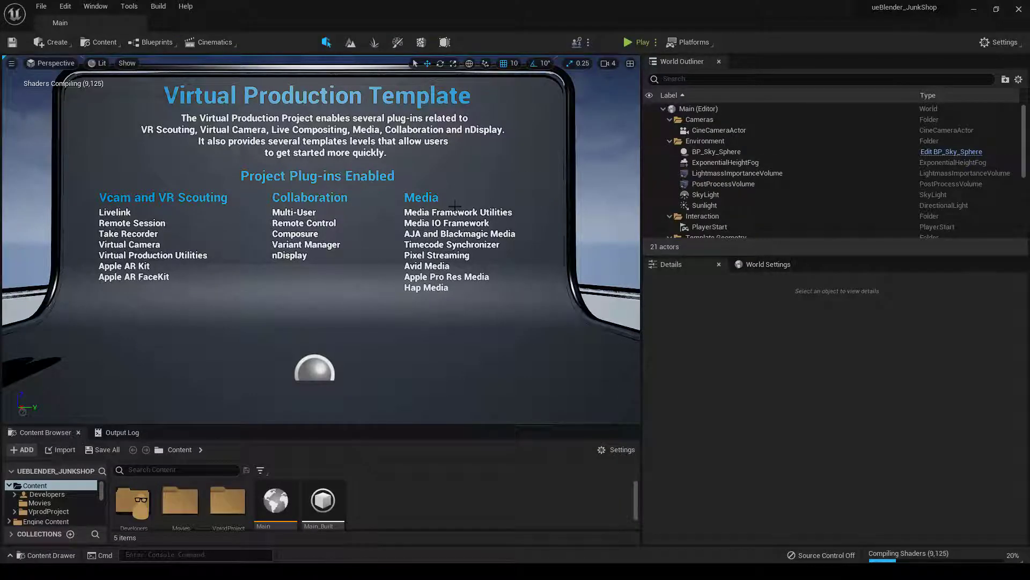
Step: Switch to Unreal Engine and enable the USD Importer plugin, accepting its beta status
{"action": "left_click", "coordinate": [994, 45]}
{"action": "left_click", "coordinate": [907, 97]}
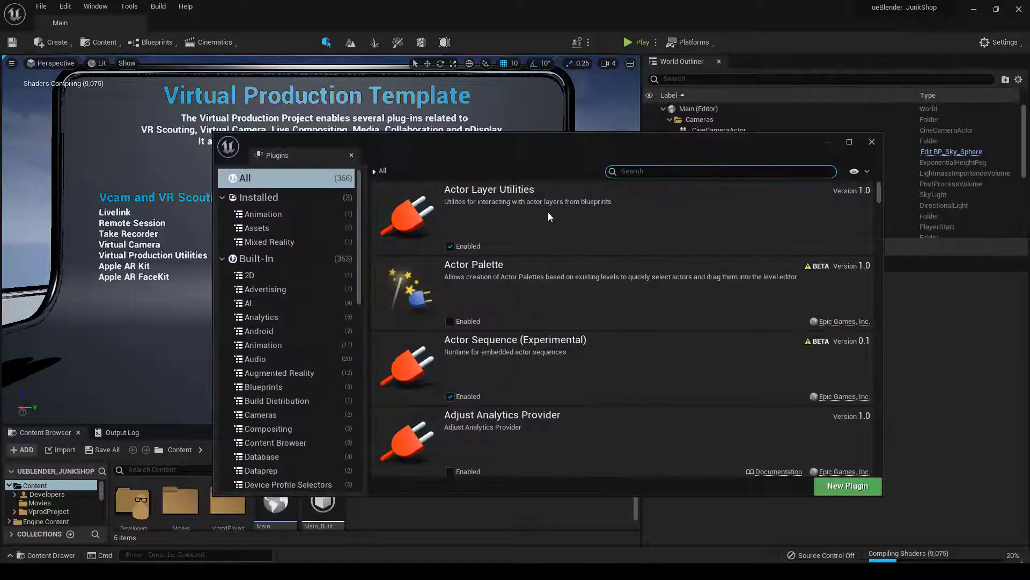
{"action": "type", "text": "usd"}
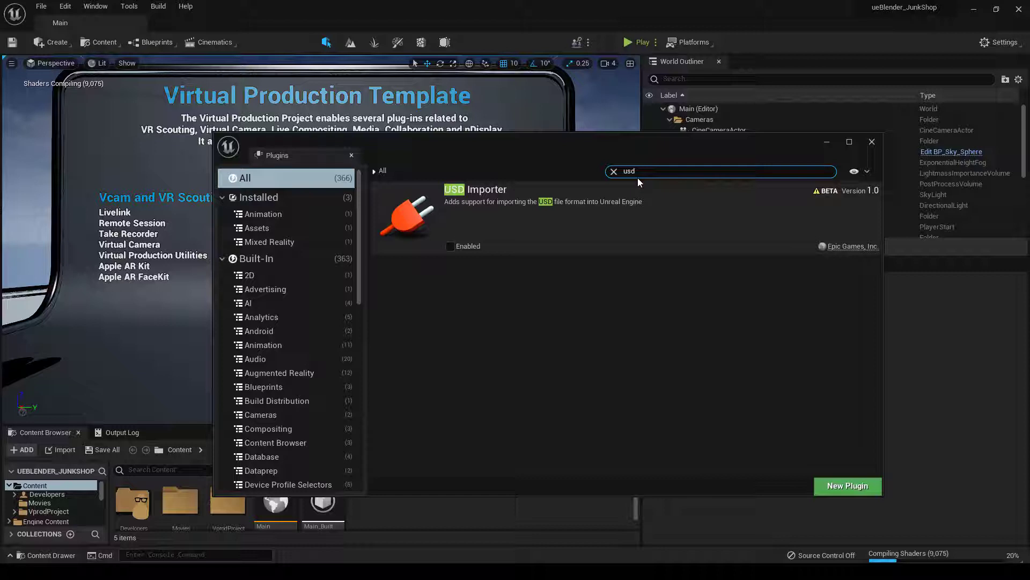
{"action": "left_click", "coordinate": [451, 247]}
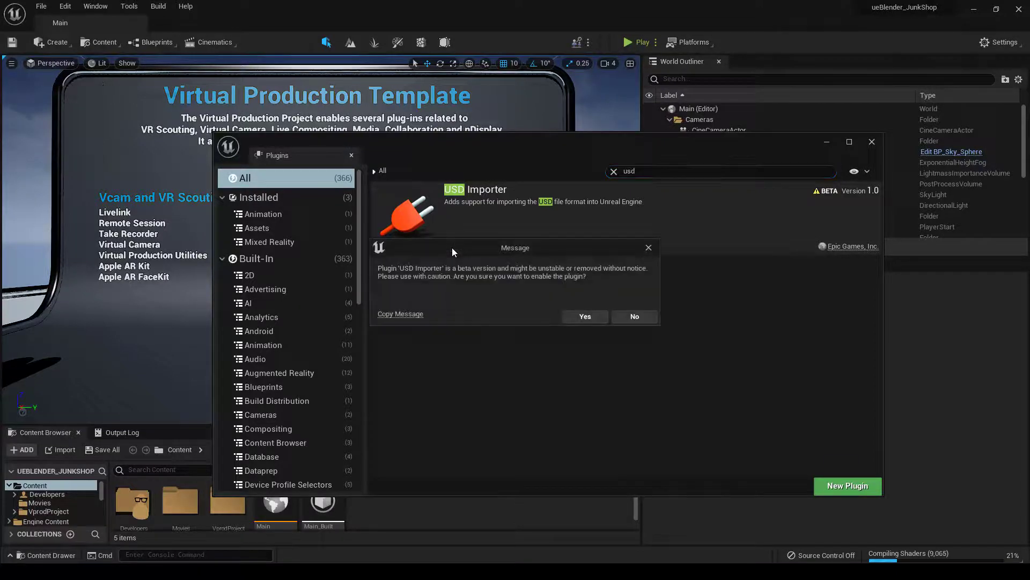
{"action": "left_click", "coordinate": [585, 316]}
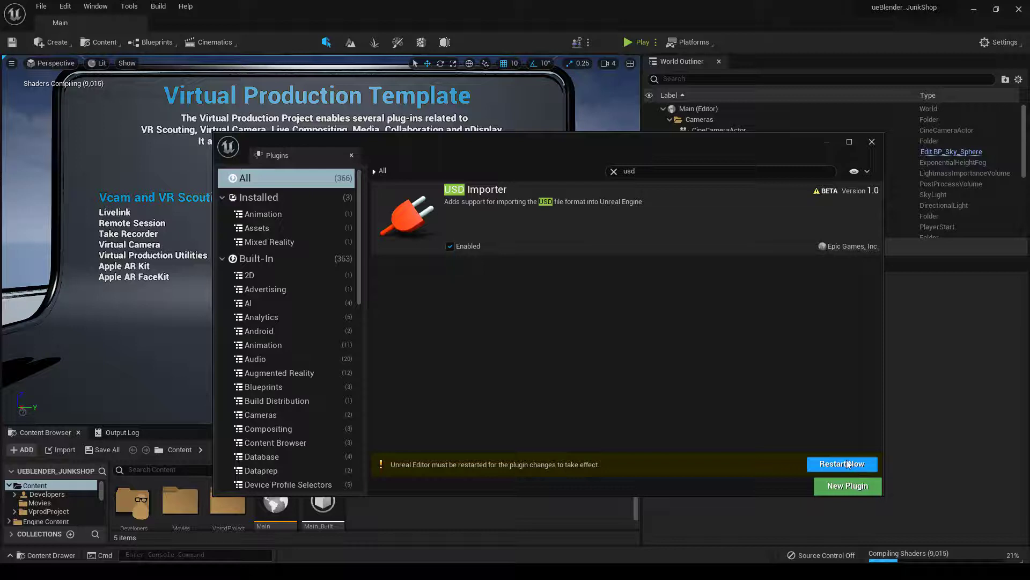
Step: Make sure Use Less CPU when in Background is off in the editor preferences, and restart the Unreal editor
{"action": "left_click", "coordinate": [65, 6]}
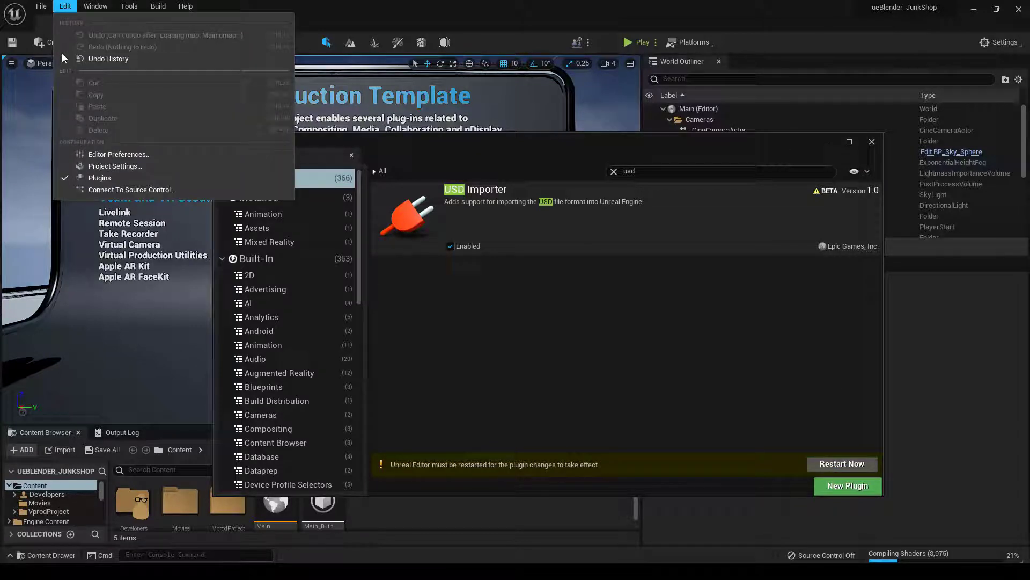
{"action": "left_click", "coordinate": [102, 156]}
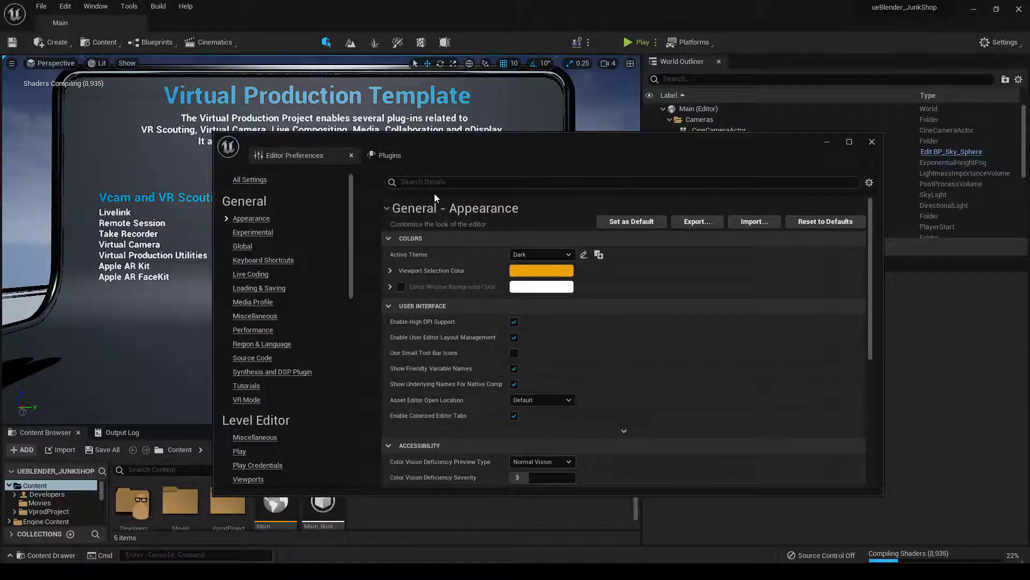
{"action": "type", "text": "cpu"}
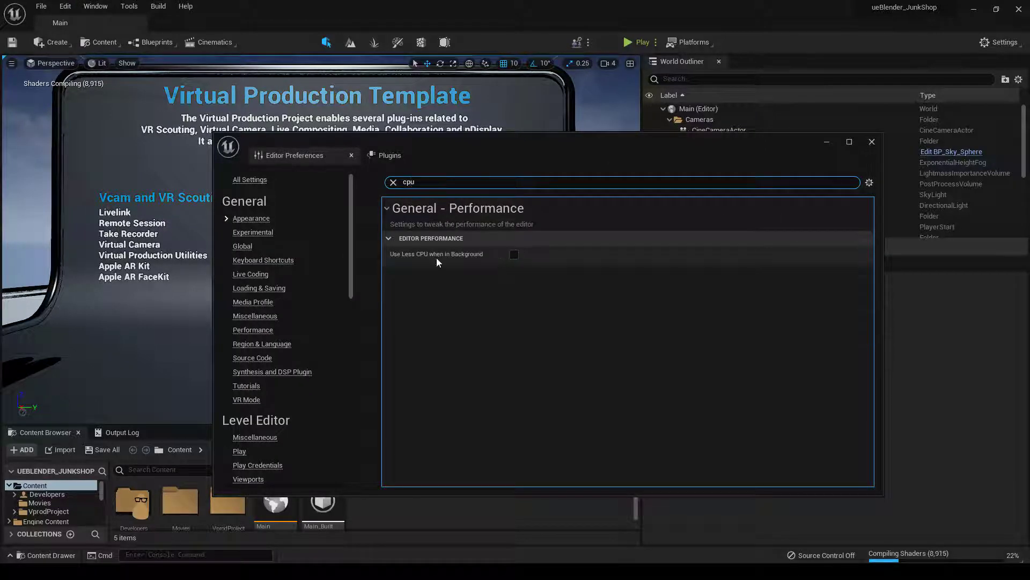
{"action": "left_click", "coordinate": [514, 254]}
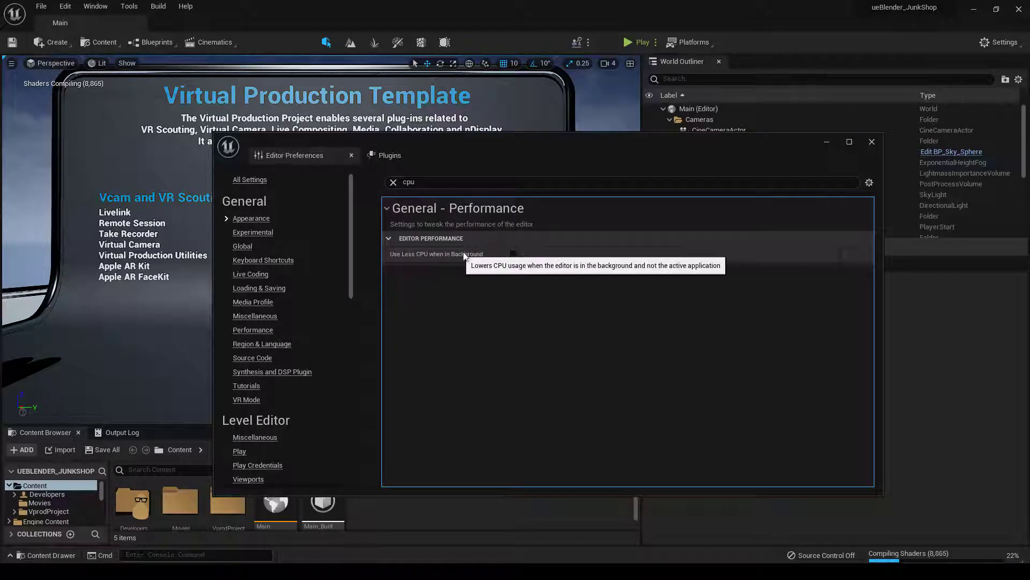
{"action": "left_click", "coordinate": [513, 255]}
{"action": "left_click", "coordinate": [512, 255]}
{"action": "left_click", "coordinate": [512, 255]}
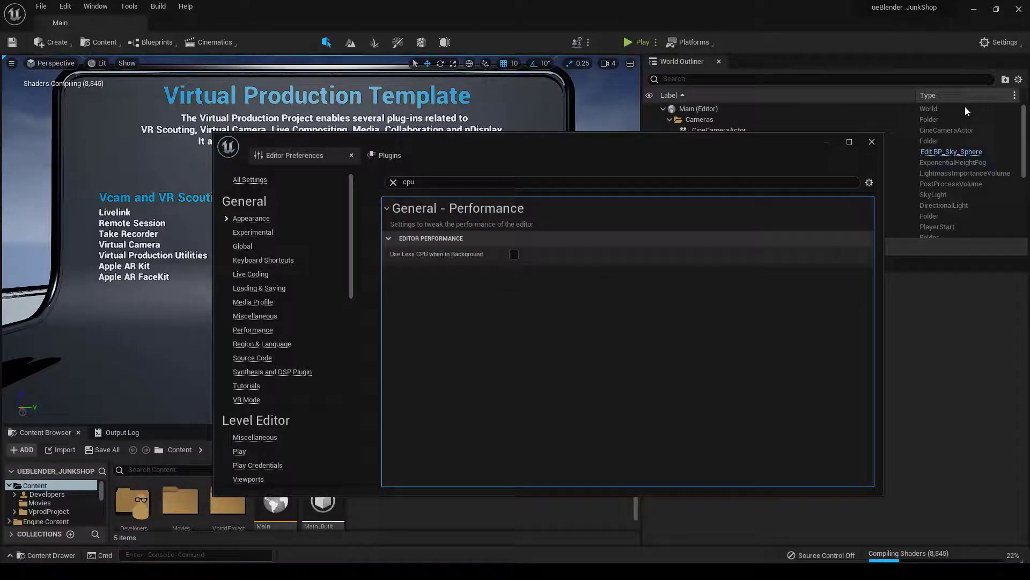
{"action": "left_click", "coordinate": [873, 142]}
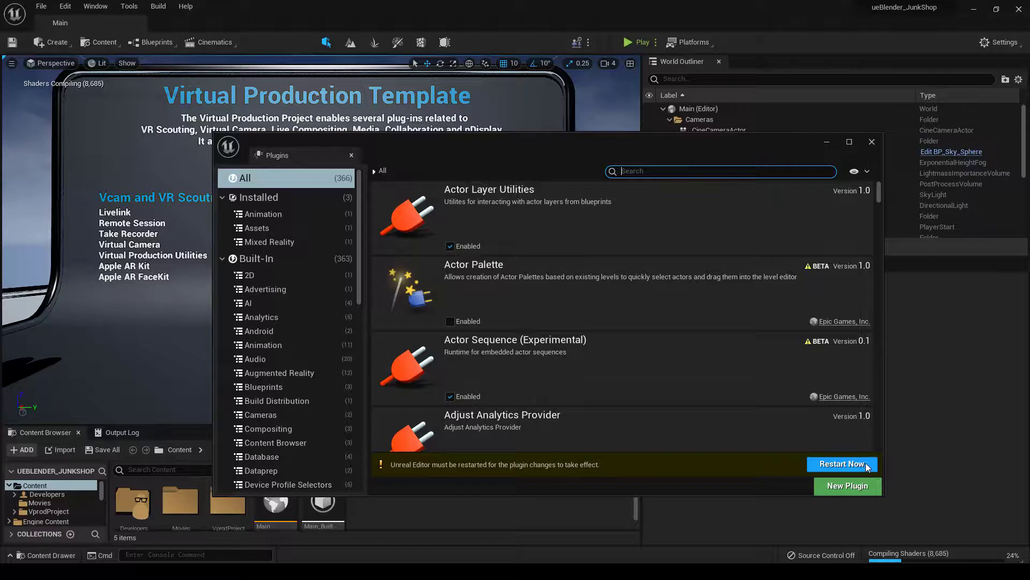
{"action": "left_click", "coordinate": [864, 463]}
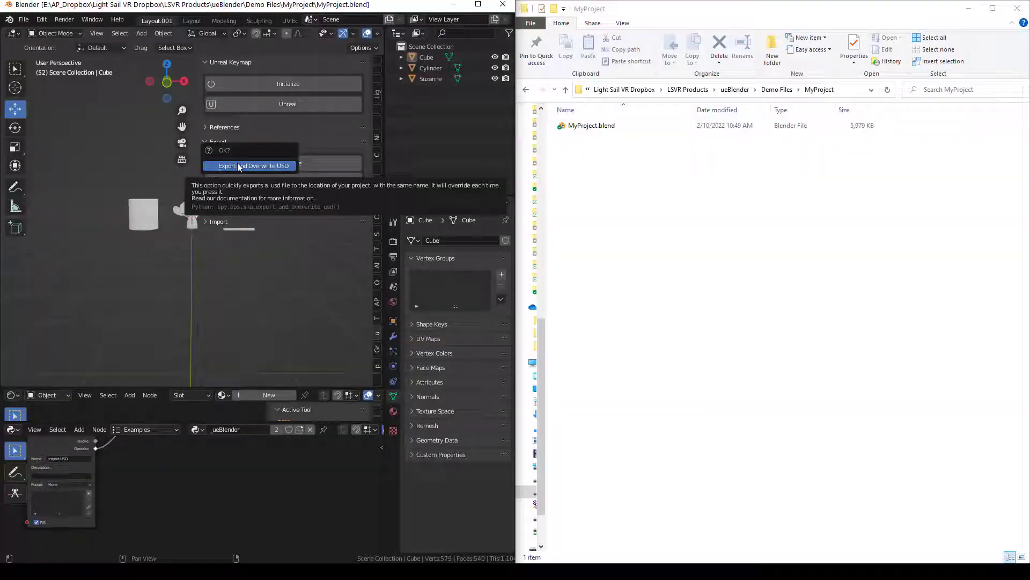
Step: Switch to Blender, export the full scene to USD, and inspect MyProject.usd and the textures folder in the project folder
{"action": "left_click", "coordinate": [239, 164]}
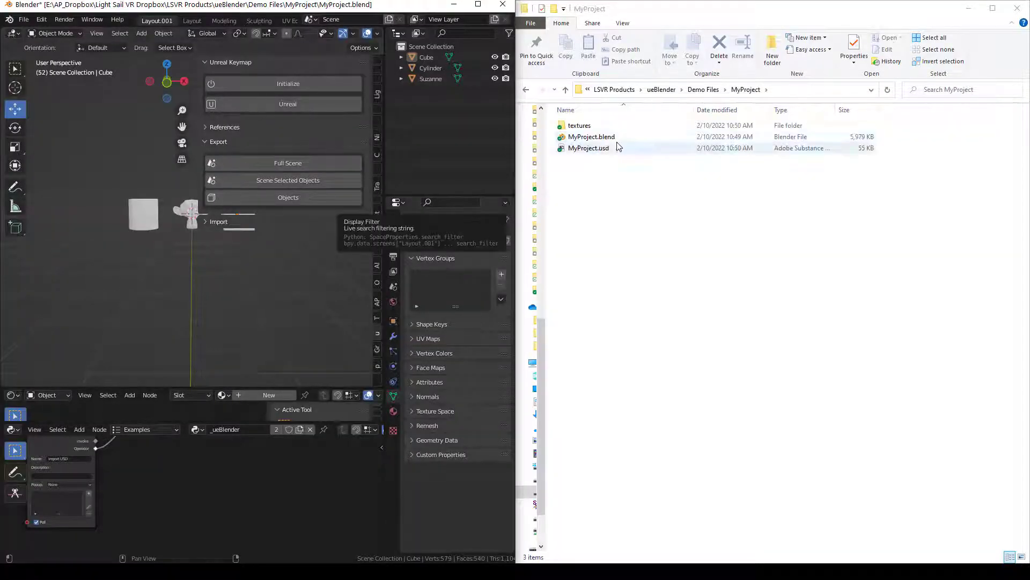
{"action": "left_click", "coordinate": [595, 149]}
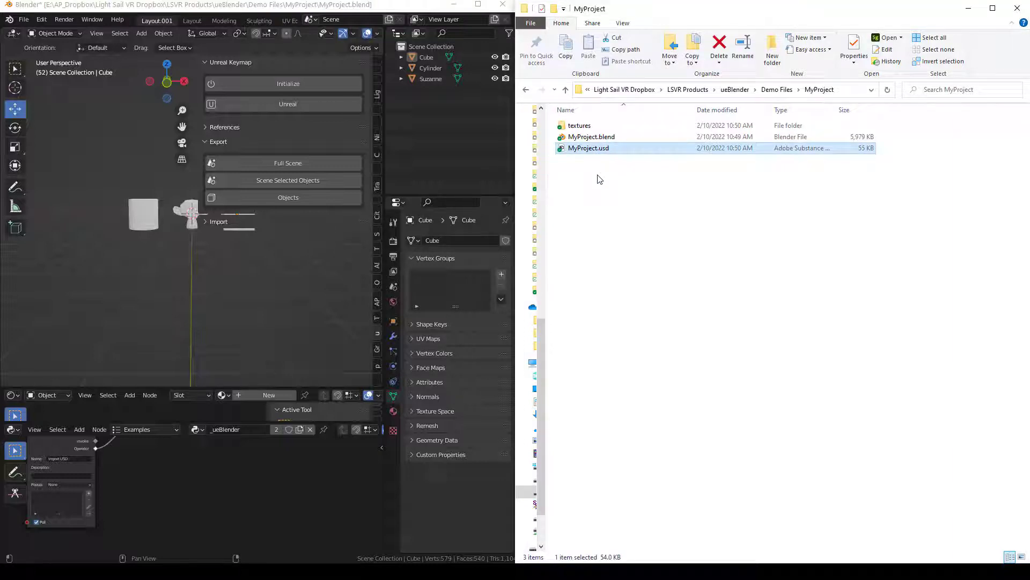
{"action": "double_click", "coordinate": [584, 127]}
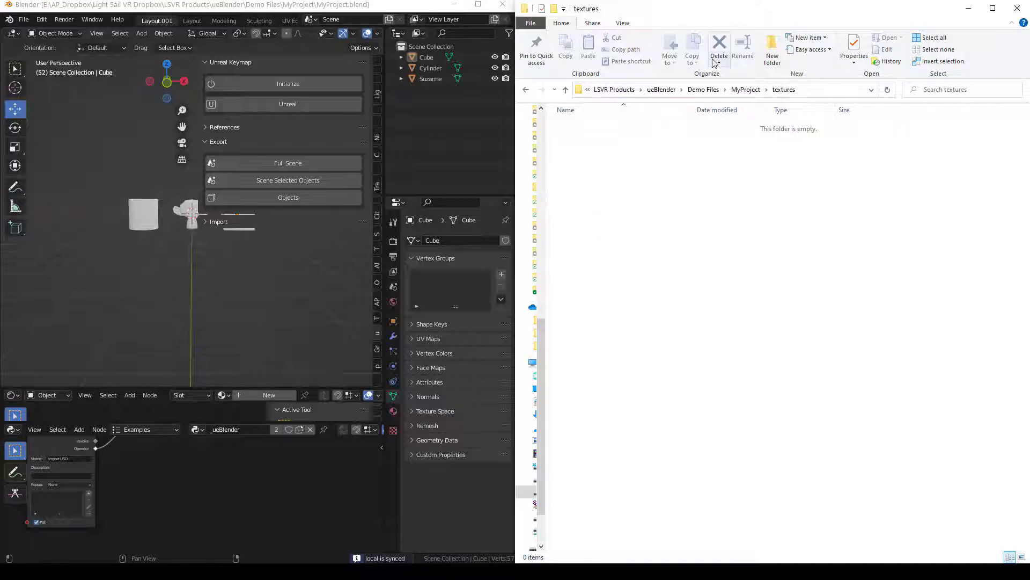
{"action": "left_click", "coordinate": [746, 90]}
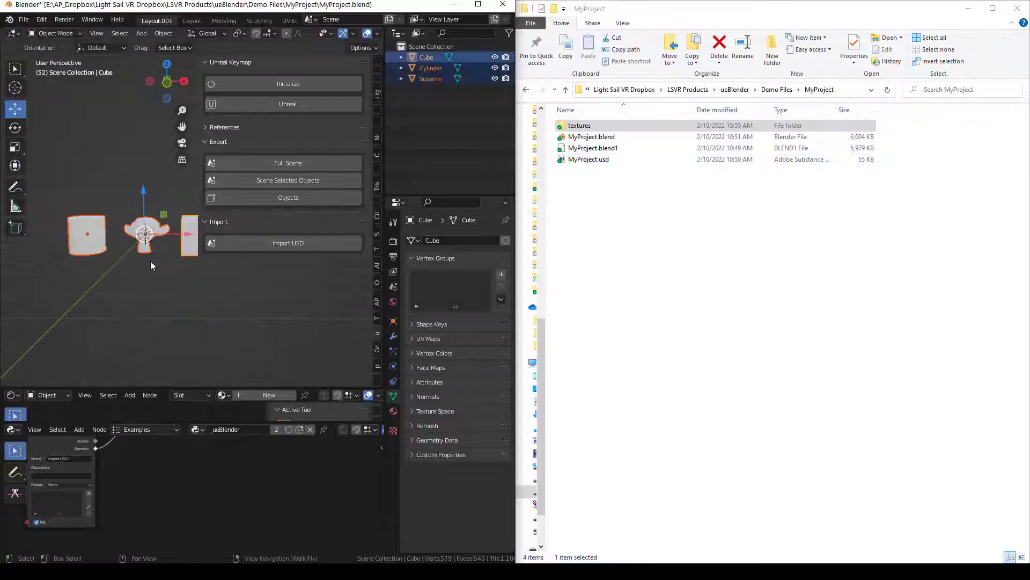
Step: Delete the cube, cylinder and Suzanne from the scene and import the project's exported USD file
{"action": "key", "text": "x"}
{"action": "left_click", "coordinate": [150, 262]}
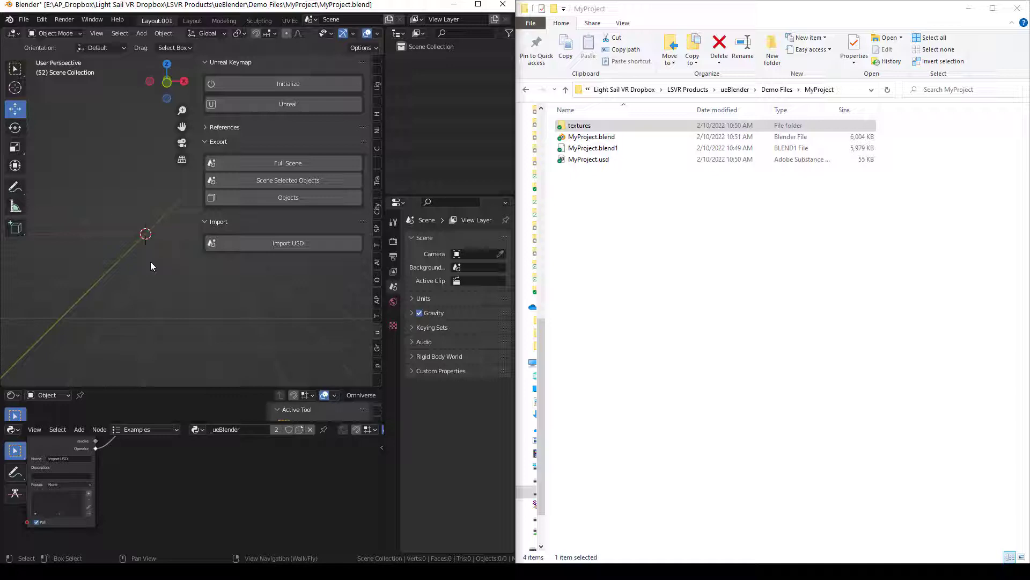
{"action": "left_click", "coordinate": [281, 244]}
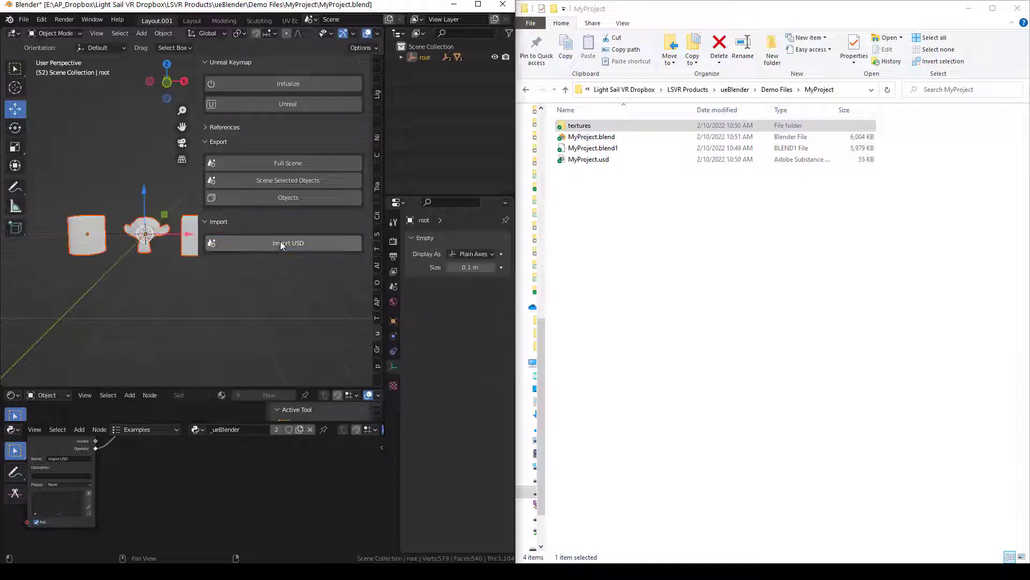
Step: Locate MyProject.usd in the project folder and examine the object hierarchy under the imported root
{"action": "left_click", "coordinate": [603, 162]}
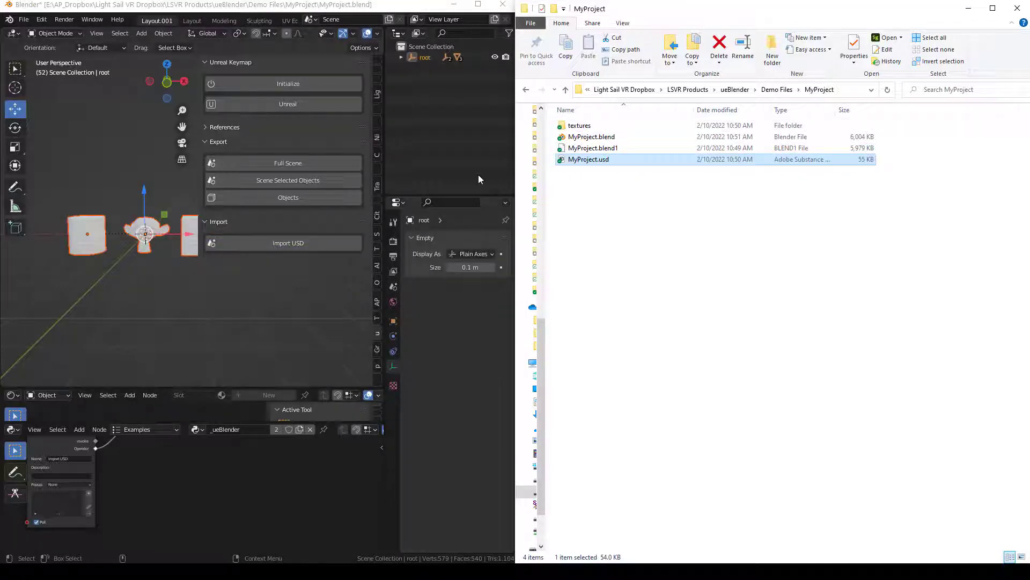
{"action": "left_click", "coordinate": [401, 57]}
{"action": "left_click", "coordinate": [427, 57]}
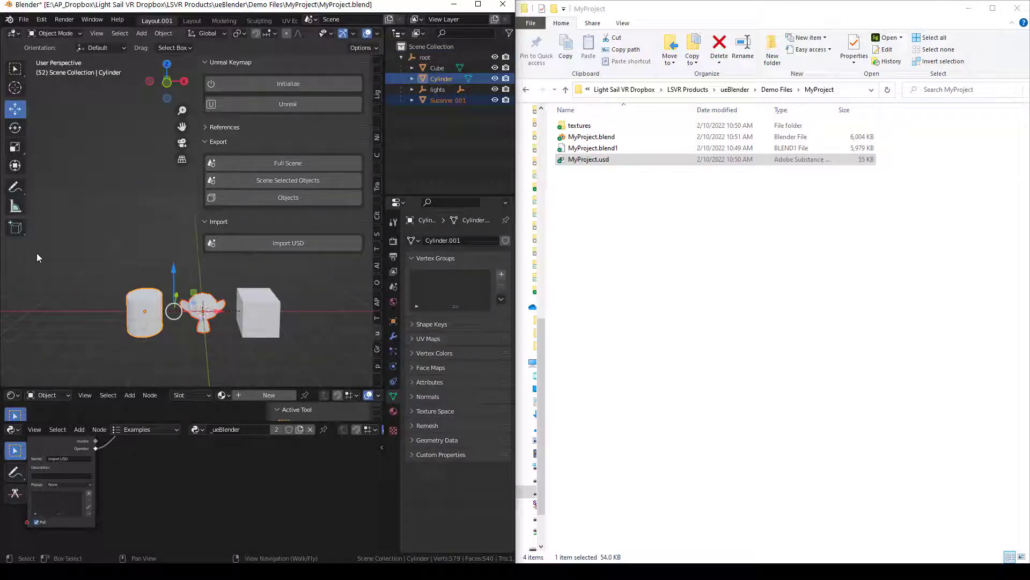
Step: Save the project file and run the Scene Selected Objects export, overwriting the existing USD
{"action": "key", "text": "ctrl+s"}
{"action": "left_click_drag", "start_coordinate": [112, 267], "coordinate": [205, 329]}
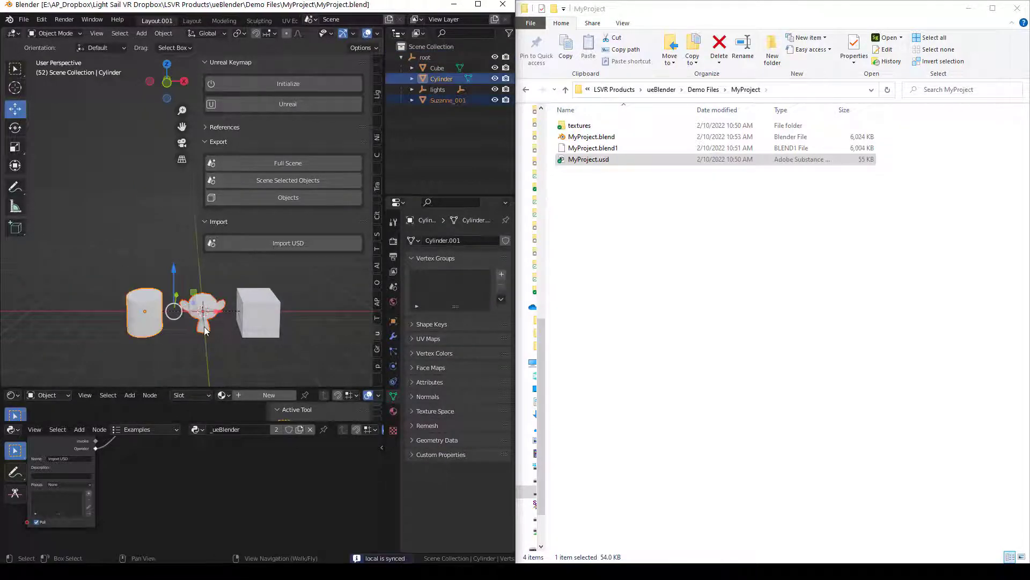
{"action": "left_click", "coordinate": [204, 328]}
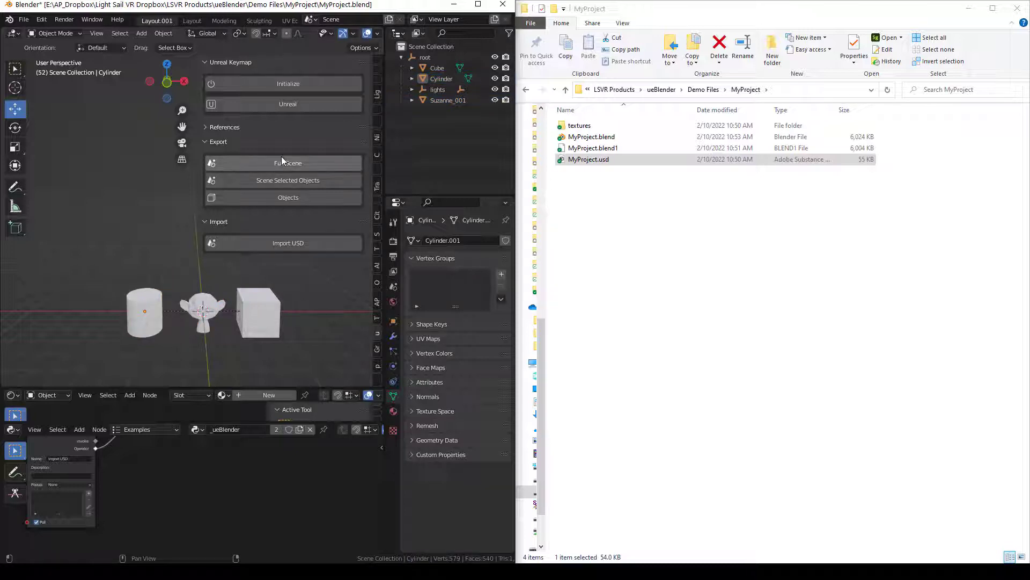
{"action": "left_click", "coordinate": [331, 175]}
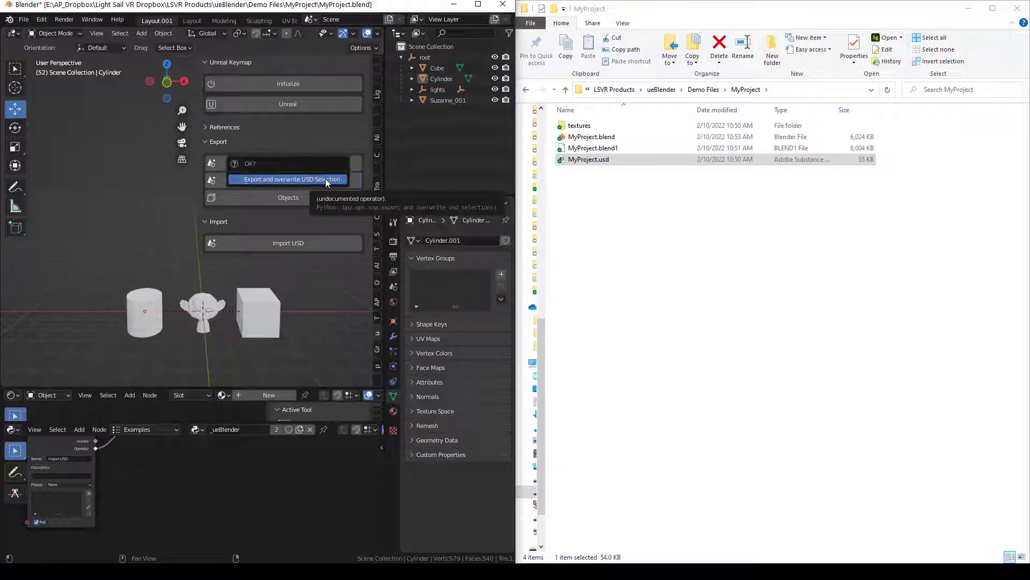
{"action": "left_click", "coordinate": [325, 178]}
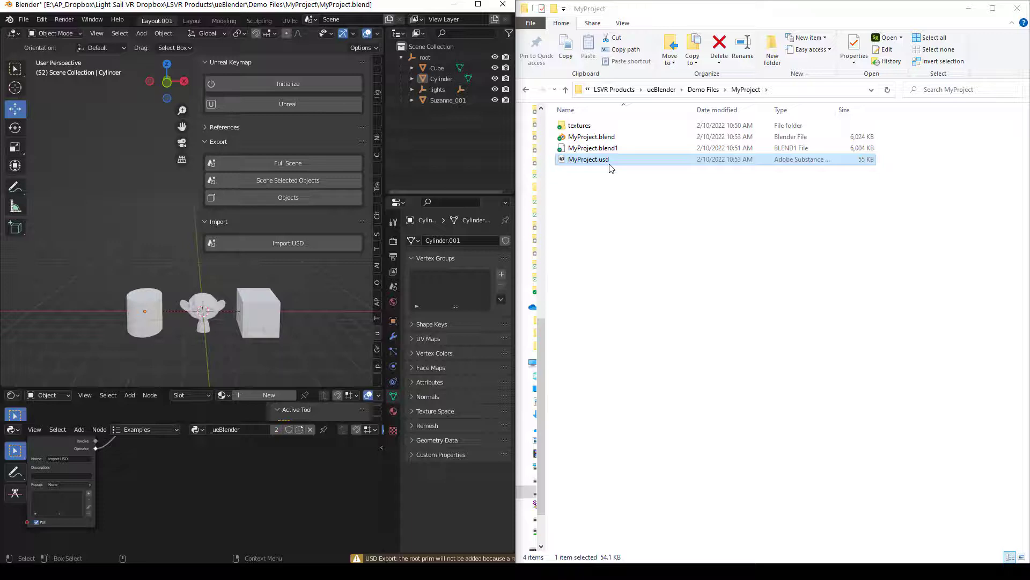
Step: Import the exported USD file into the scene and undo the last change
{"action": "left_click", "coordinate": [308, 244]}
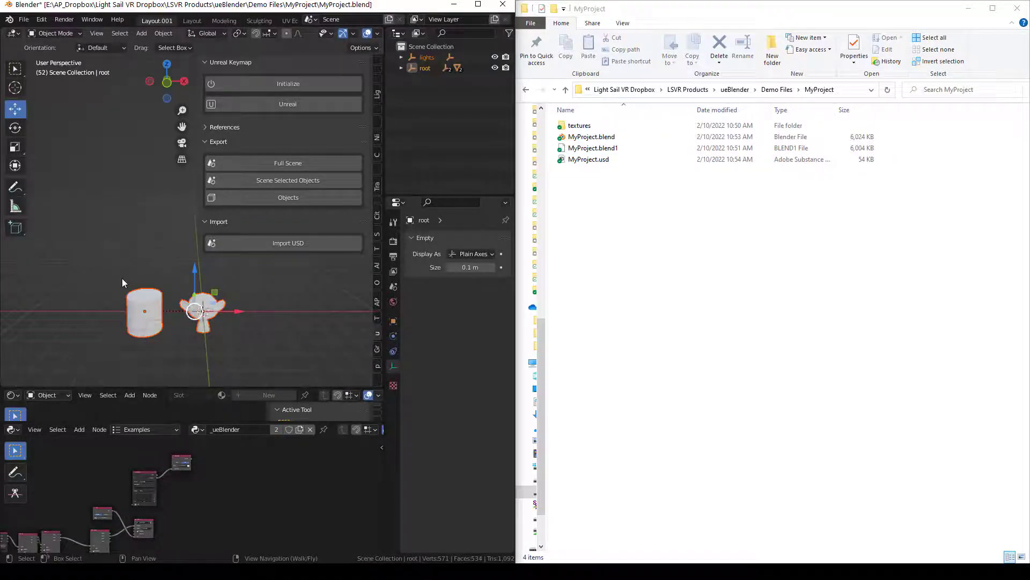
{"action": "key", "text": "ctrl+z"}
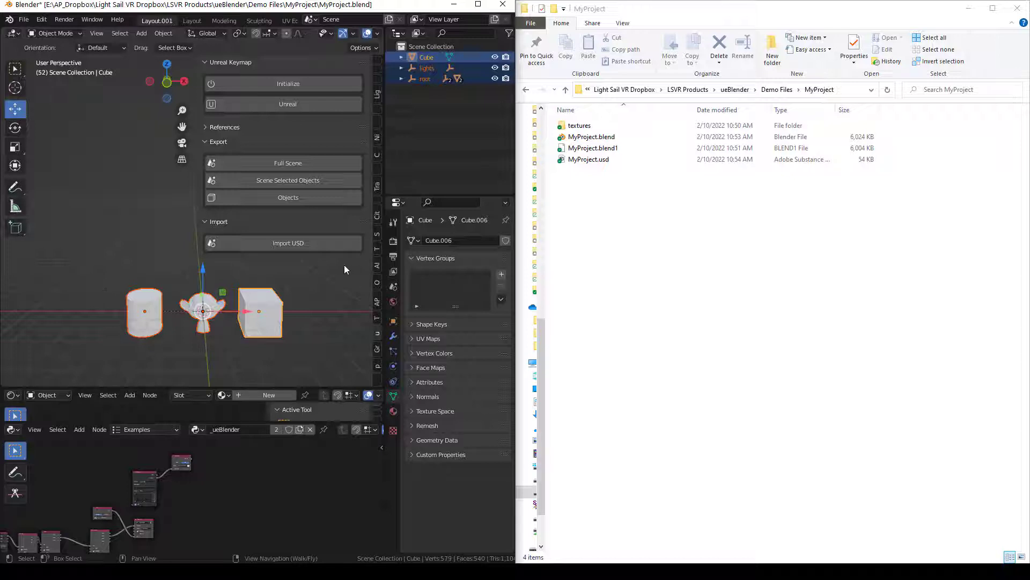
Step: Run the Objects export with all of the scene's objects selected
{"action": "left_click", "coordinate": [346, 201]}
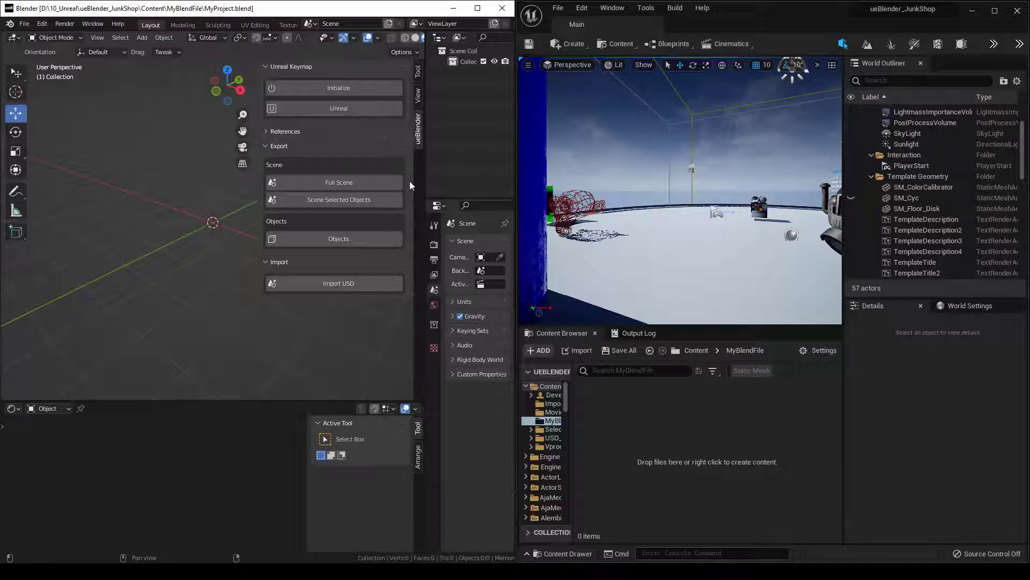
Step: Change the shortcut assigned to the Full Scene export to a Ctrl combination
{"action": "left_click", "coordinate": [362, 178]}
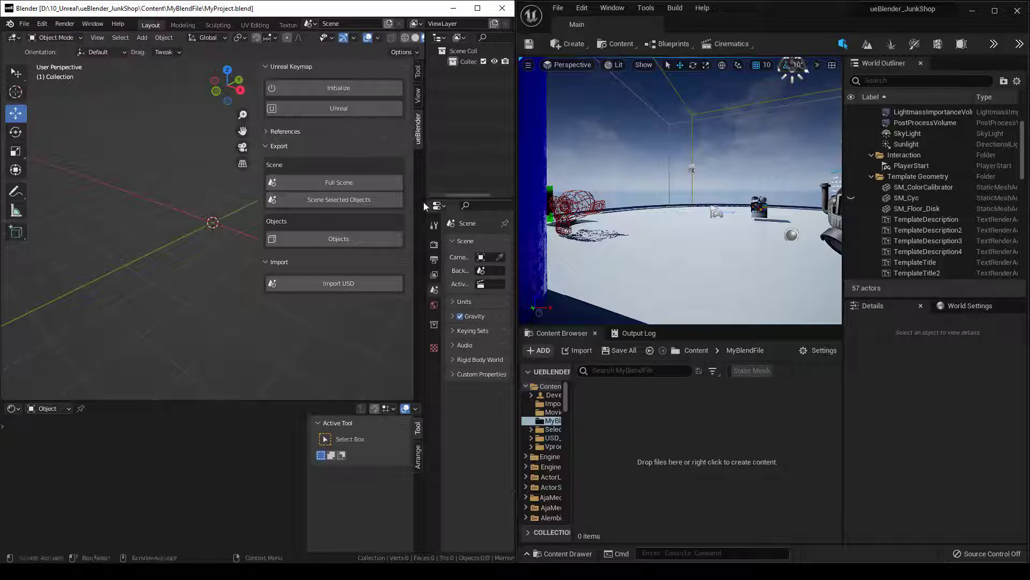
{"action": "right_click", "coordinate": [362, 179]}
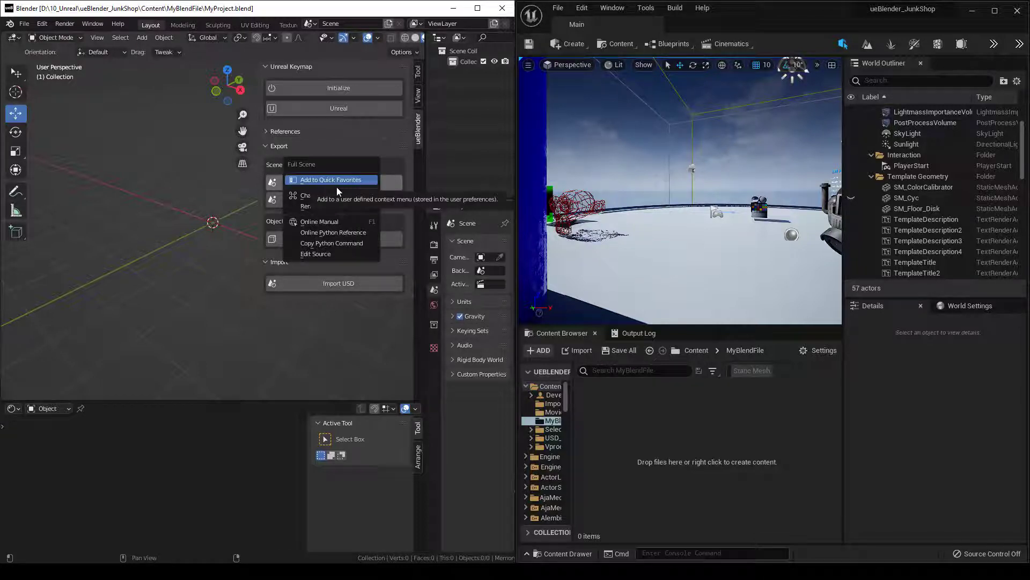
{"action": "left_click", "coordinate": [318, 195]}
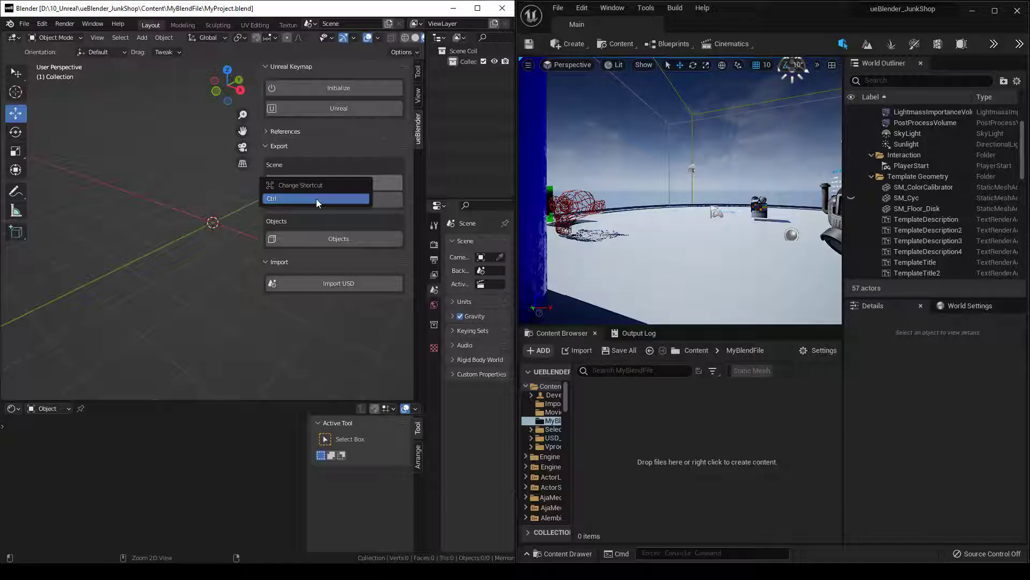
{"action": "key", "text": "Escape"}
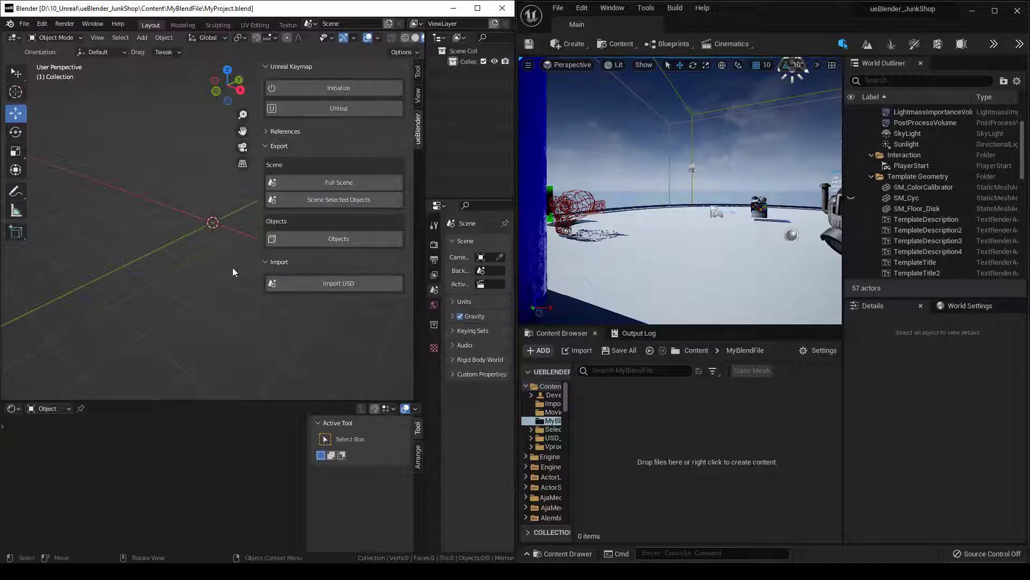
Step: Run the Full Scene export through its shortcut and confirm exporting and overwriting the USD
{"action": "key", "text": "ctrl+shift+e"}
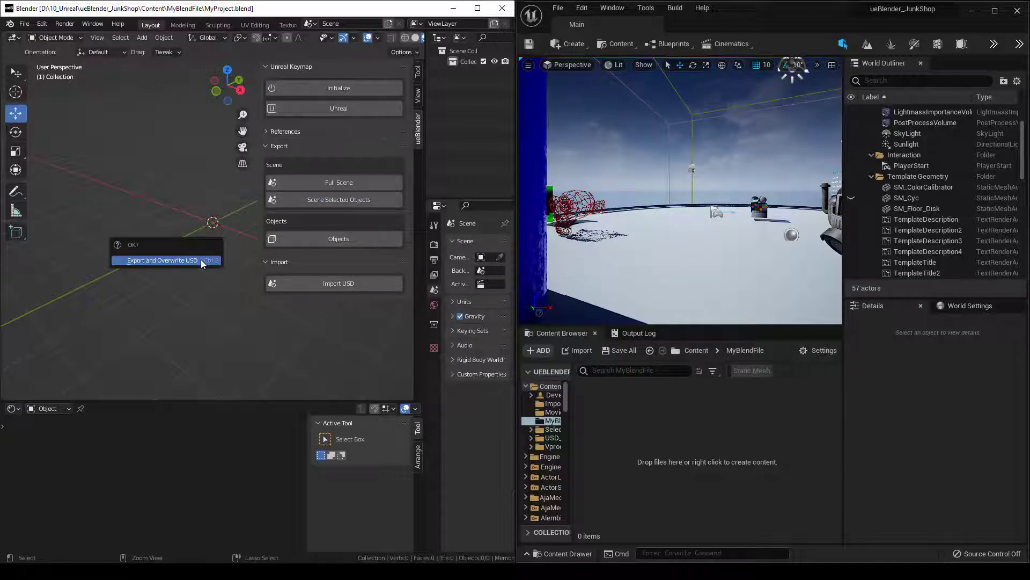
{"action": "left_click", "coordinate": [153, 257]}
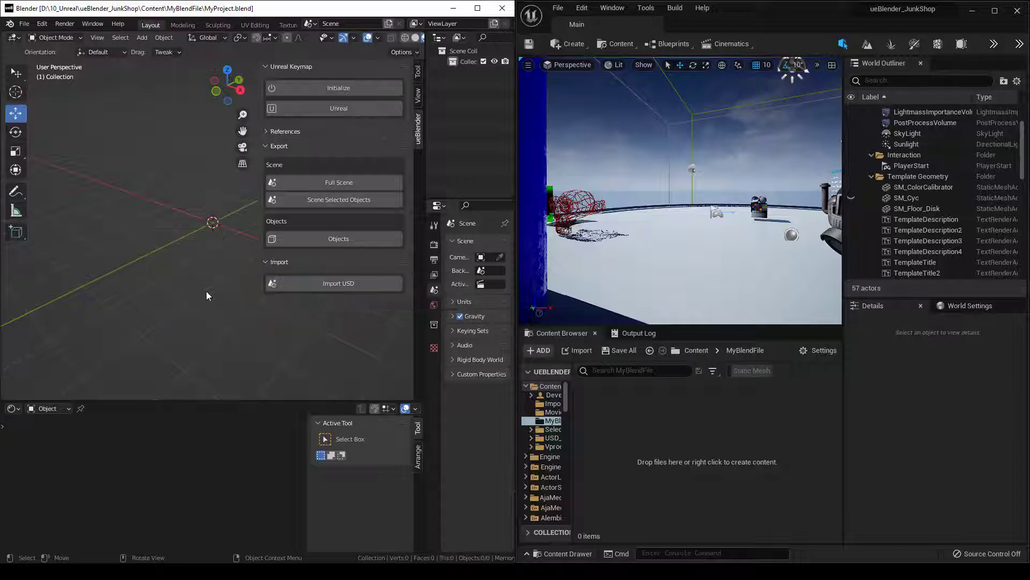
{"action": "key", "text": "ctrl+s"}
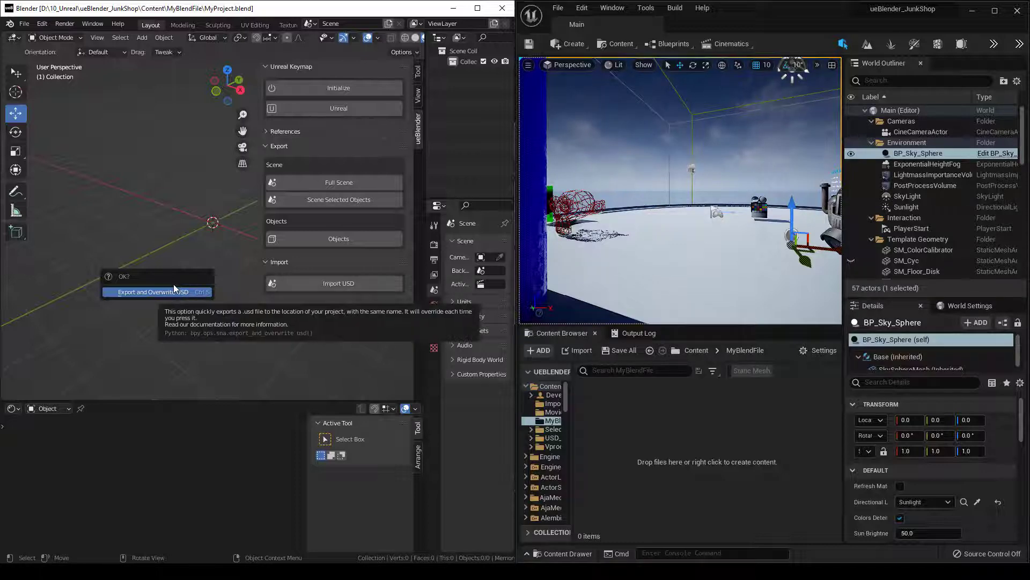
{"action": "left_click", "coordinate": [173, 287]}
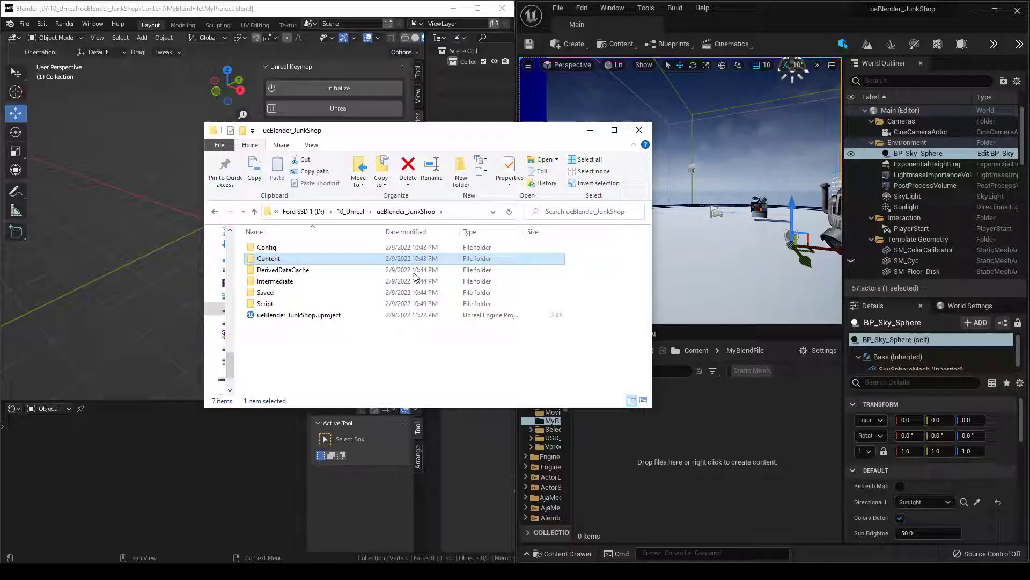
Step: Open the project's Content\MyBlendFile folder in File Explorer and run the Full Scene export from Blender
{"action": "double_click", "coordinate": [276, 260]}
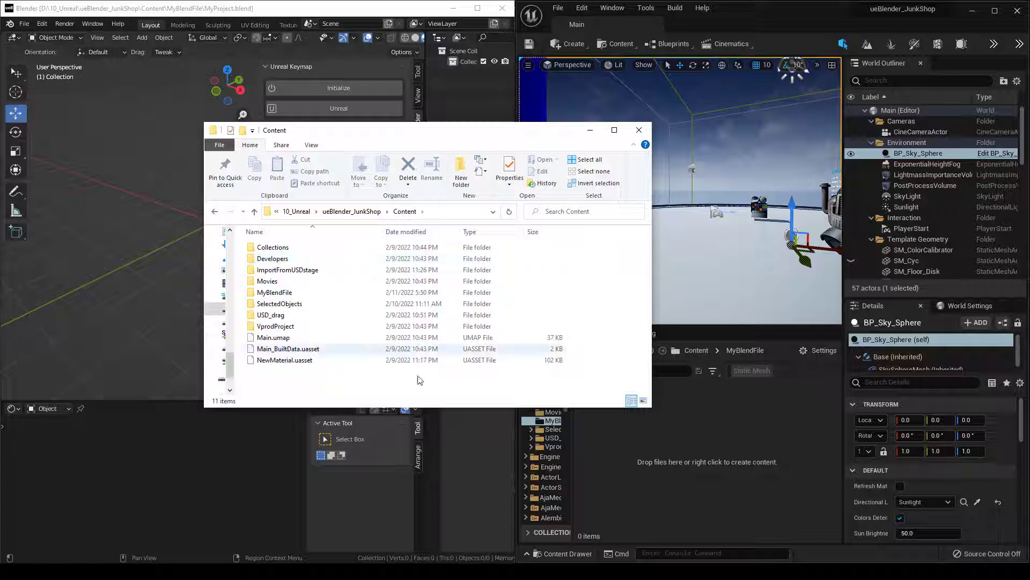
{"action": "double_click", "coordinate": [275, 293]}
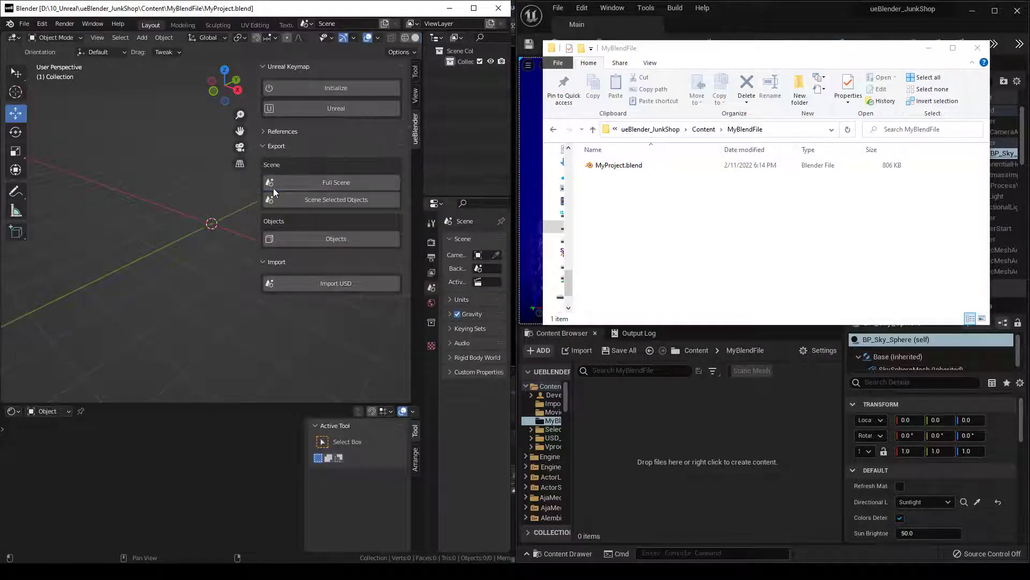
{"action": "left_click", "coordinate": [274, 188]}
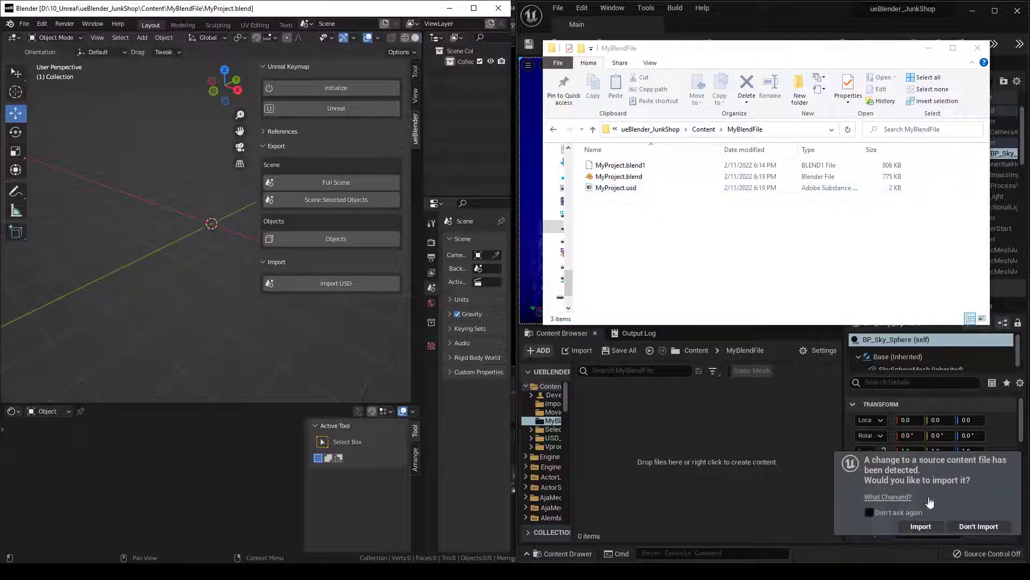
{"action": "left_click", "coordinate": [929, 52]}
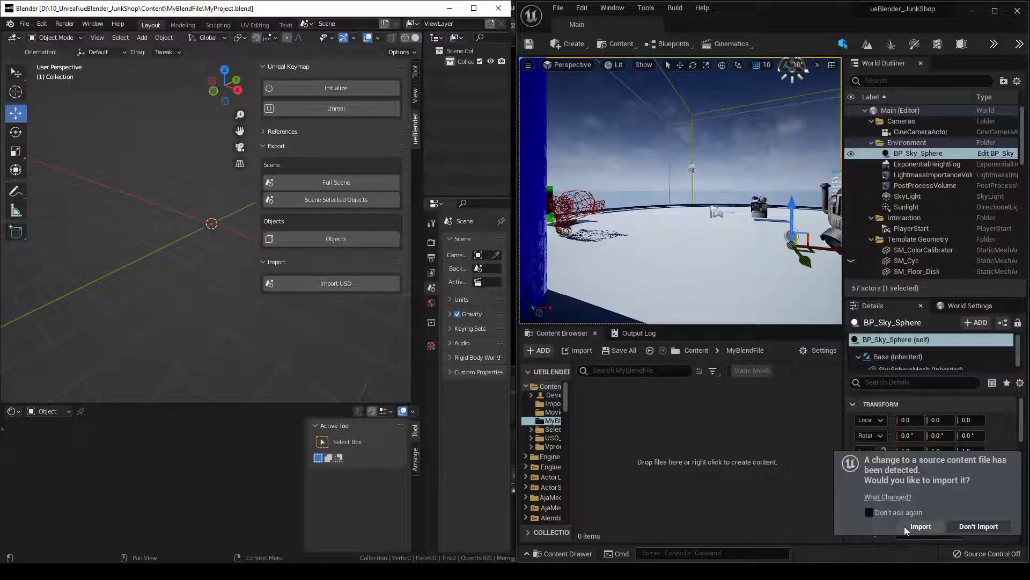
Step: Import the detected MyProject USD into Unreal Engine's MyBlendFile folder, keeping the Existing Asset Policy at Replace
{"action": "left_click", "coordinate": [869, 513]}
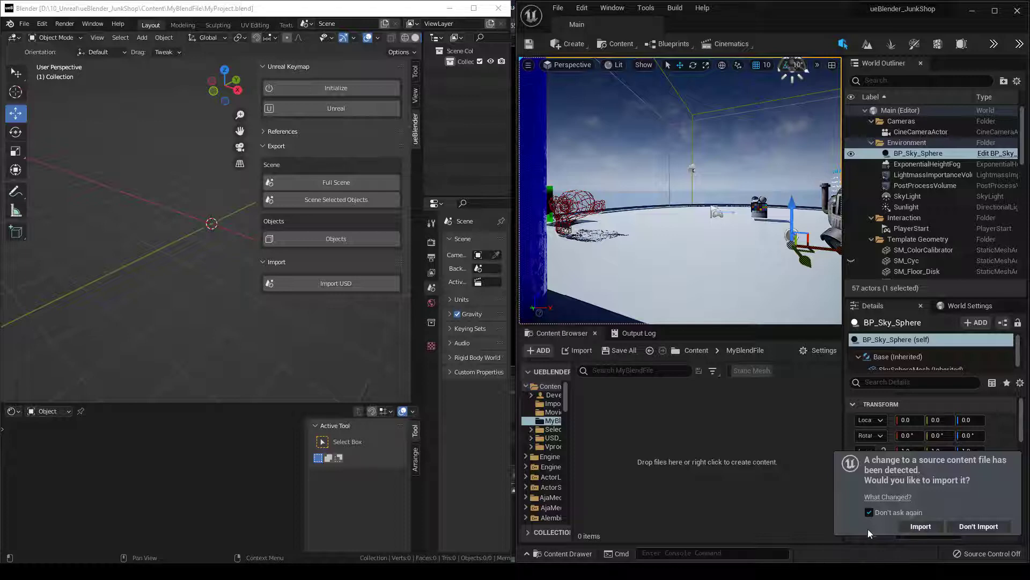
{"action": "left_click", "coordinate": [869, 513]}
{"action": "left_click", "coordinate": [921, 526]}
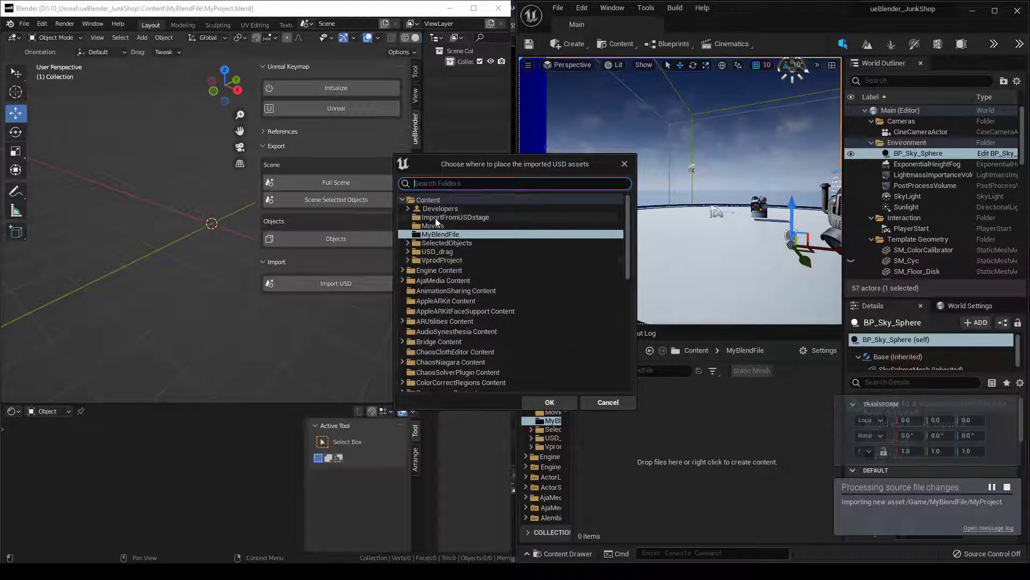
{"action": "left_click", "coordinate": [450, 237]}
{"action": "left_click", "coordinate": [551, 401]}
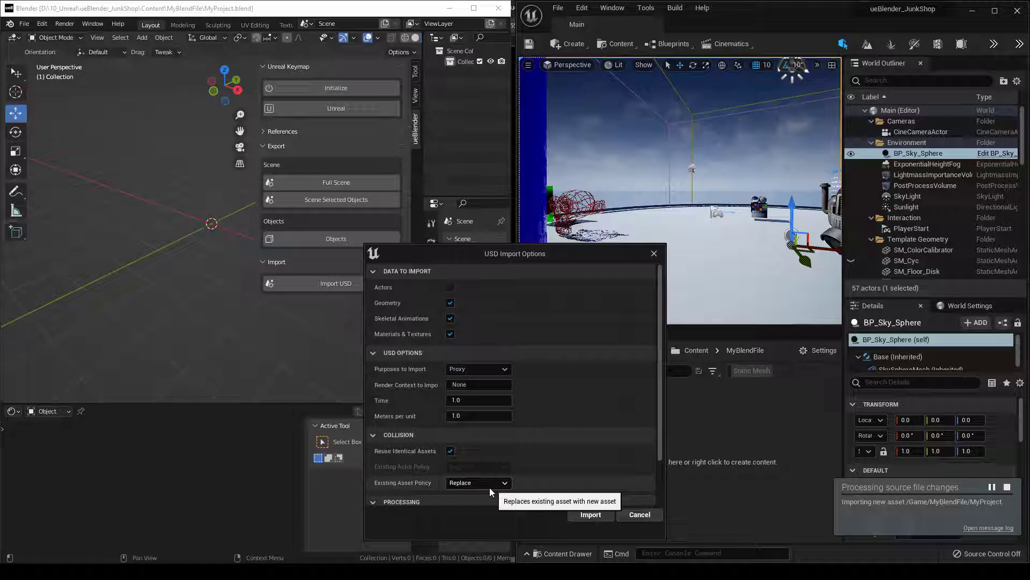
{"action": "left_click", "coordinate": [590, 515]}
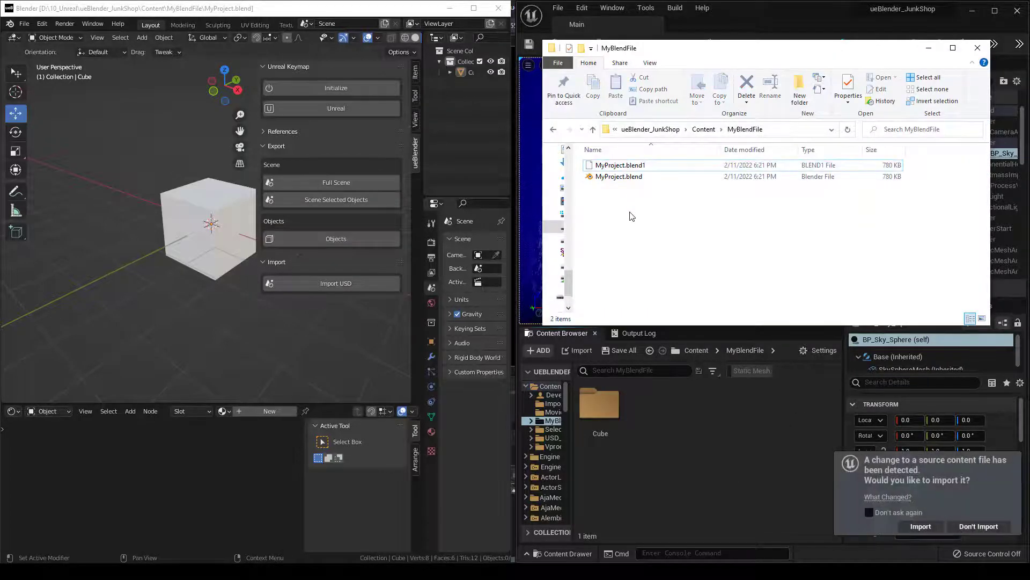
Step: Place the SM_Cube mesh from the MyProject/StaticMeshes folder into the Unreal level
{"action": "key", "text": "alt+Tab"}
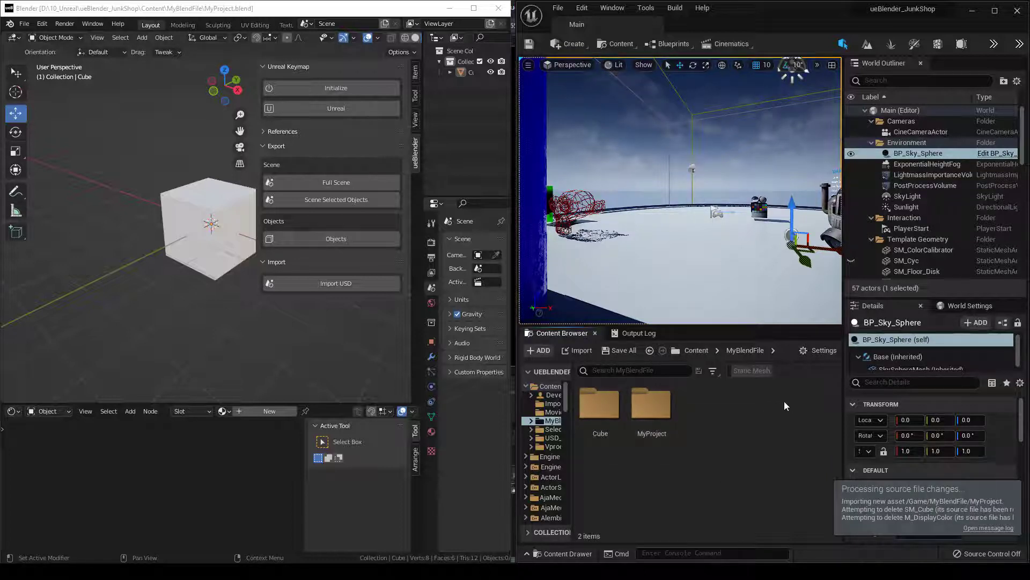
{"action": "double_click", "coordinate": [652, 407]}
{"action": "double_click", "coordinate": [660, 403]}
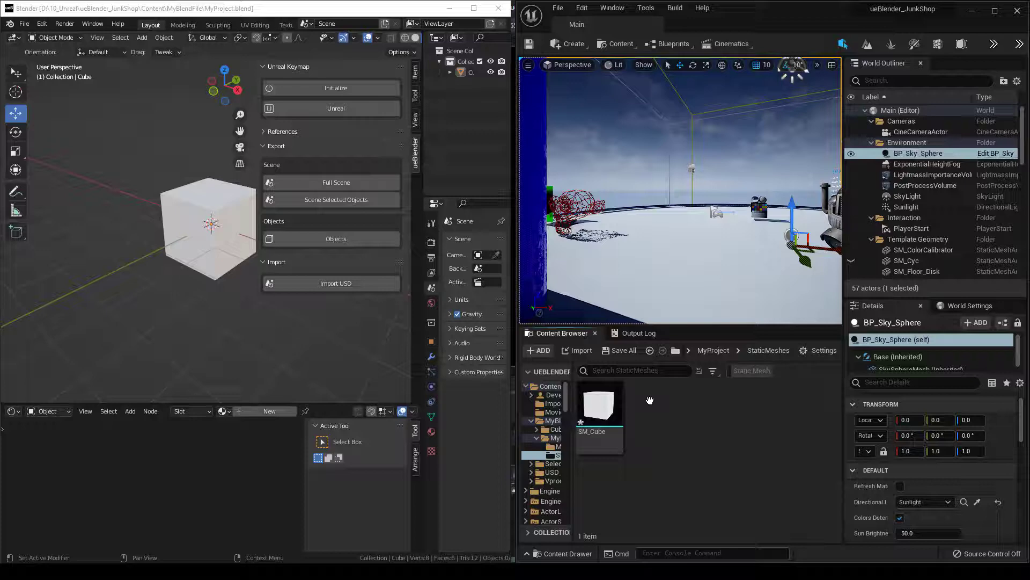
{"action": "left_click_drag", "start_coordinate": [600, 403], "coordinate": [686, 188]}
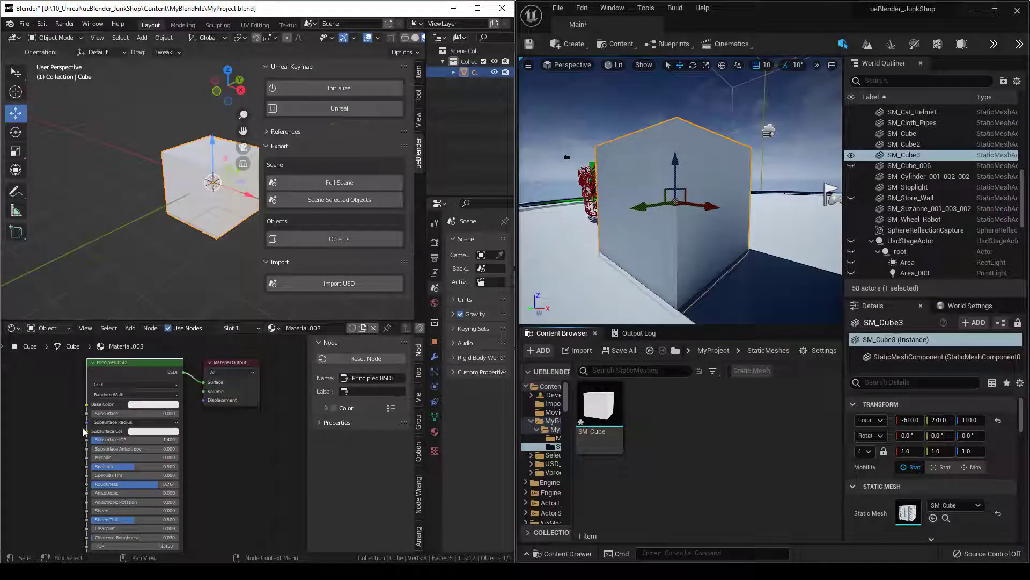
Step: In Blender, make the cube's Principled BSDF base color red, with Metallic 1.000 and Roughness 0.000
{"action": "left_click", "coordinate": [153, 404]}
{"action": "left_click", "coordinate": [187, 359]}
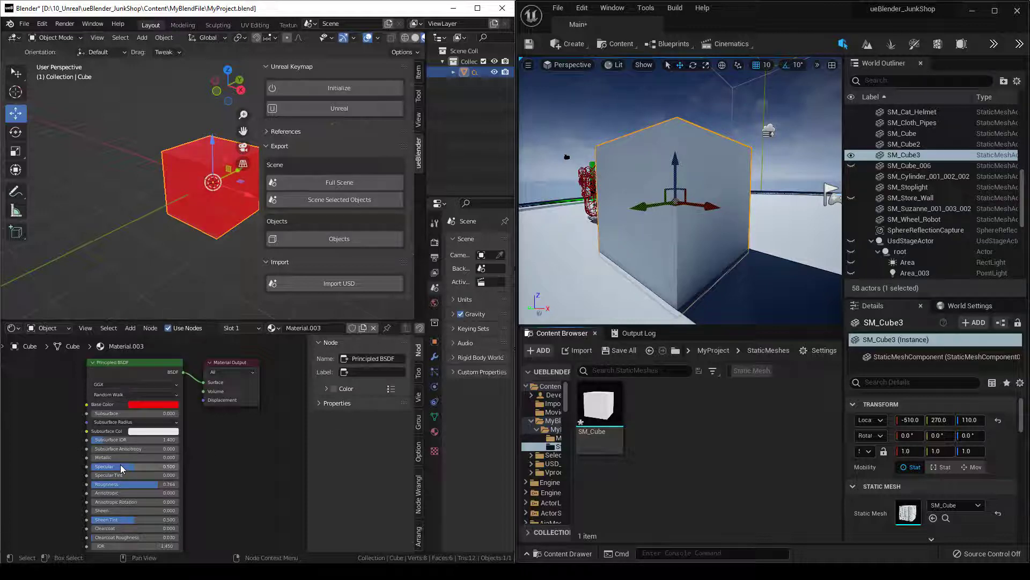
{"action": "left_click_drag", "start_coordinate": [119, 459], "coordinate": [93, 484]}
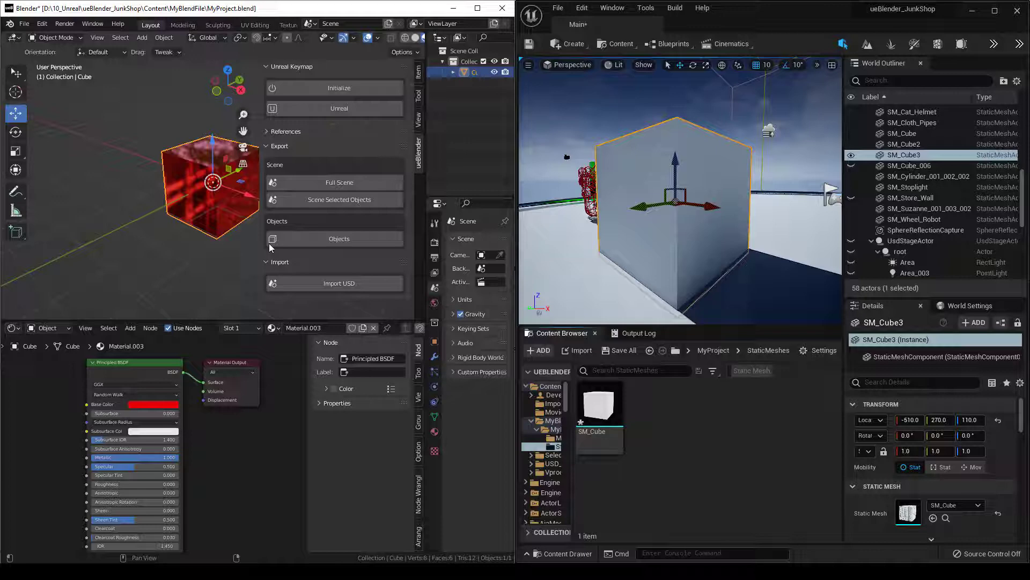
Step: Export the full scene and reimport the cube's changed material and mesh in Unreal Engine with the default USD options
{"action": "left_click", "coordinate": [322, 183]}
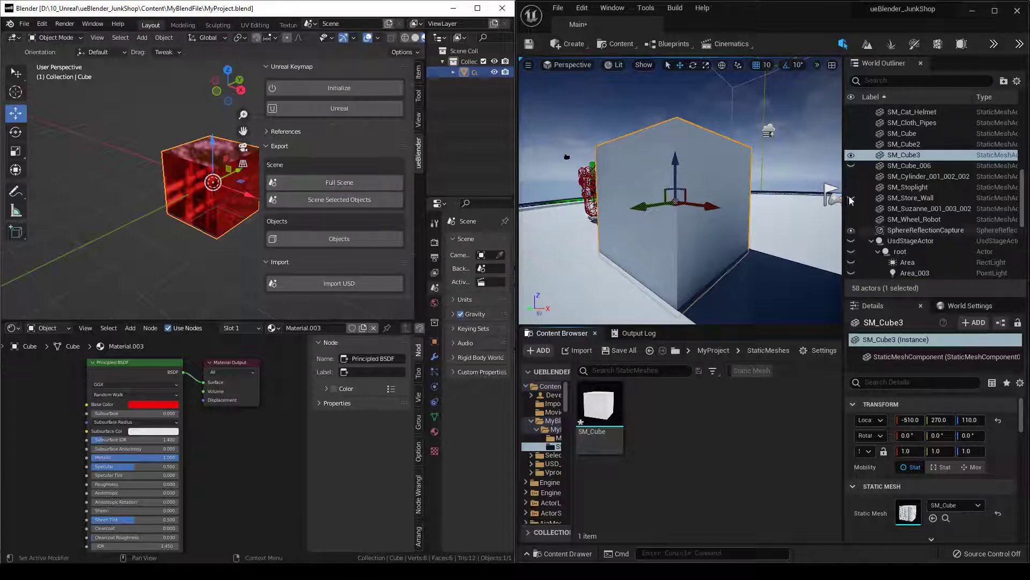
{"action": "left_click", "coordinate": [916, 527]}
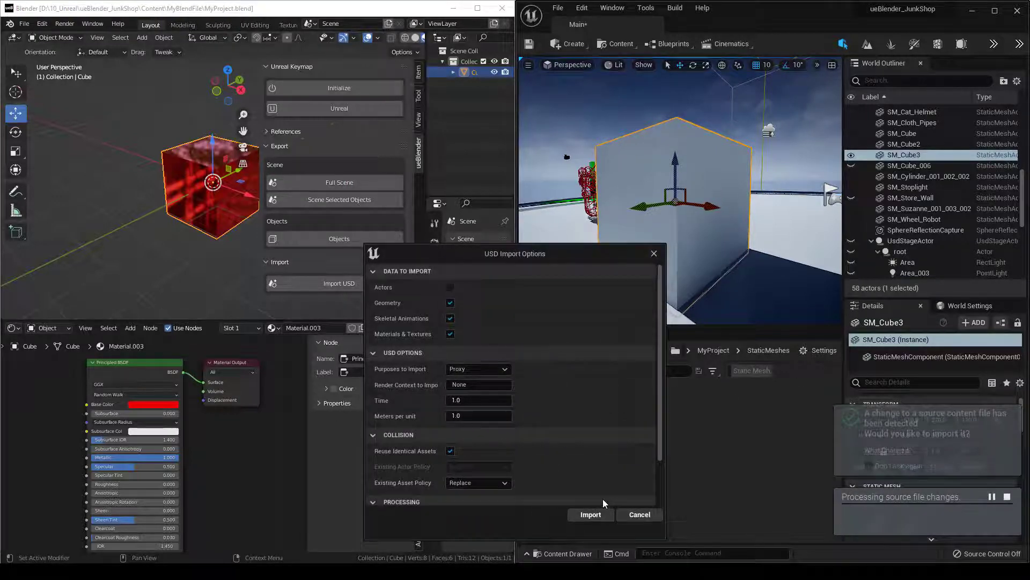
{"action": "left_click", "coordinate": [596, 513]}
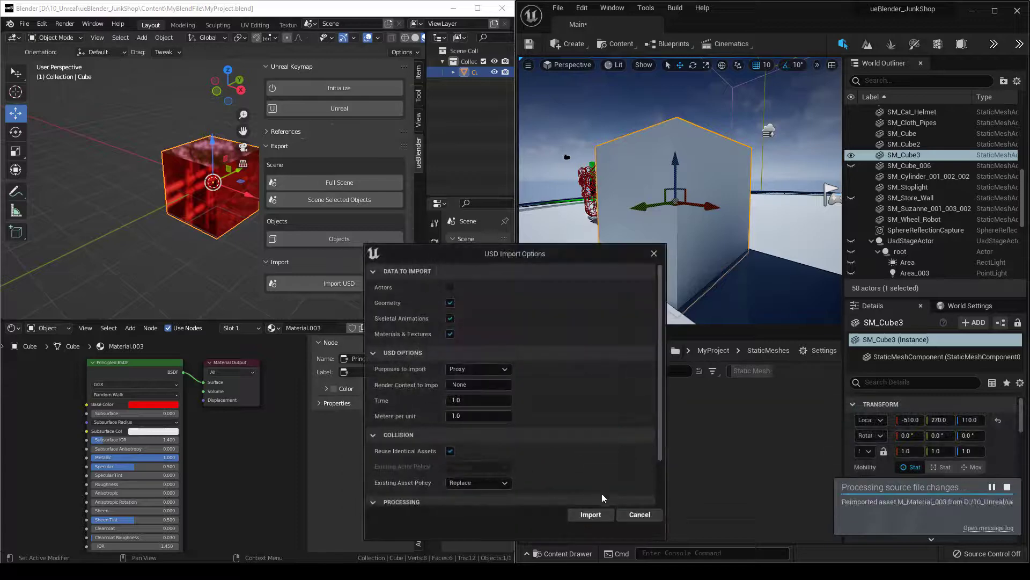
{"action": "left_click", "coordinate": [589, 513]}
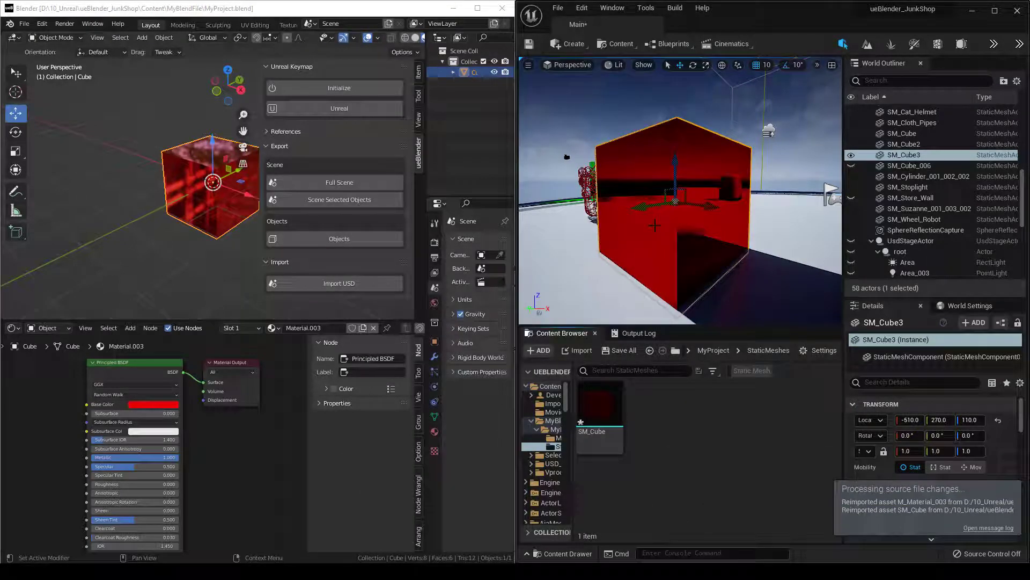
{"action": "key", "text": "d"}
{"action": "mouse_move", "coordinate": [655, 225]}
{"action": "right_mouse_down"}
{"action": "mouse_move", "coordinate": [558, 249]}
{"action": "mouse_move", "coordinate": [569, 215]}
{"action": "mouse_move", "coordinate": [644, 215]}
{"action": "right_mouse_up"}
{"action": "key", "text": "w"}
{"action": "key", "text": "a"}
{"action": "key", "text": "s"}
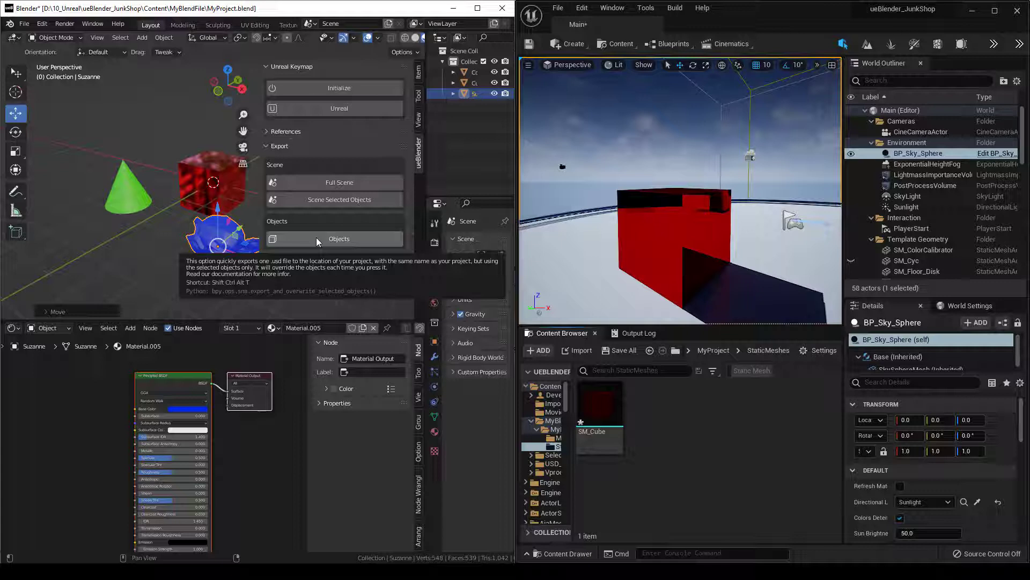
Step: Reposition Suzanne slightly in Blender and run the Objects export with Suzanne, the cube and the cone selected
{"action": "left_click", "coordinate": [315, 241]}
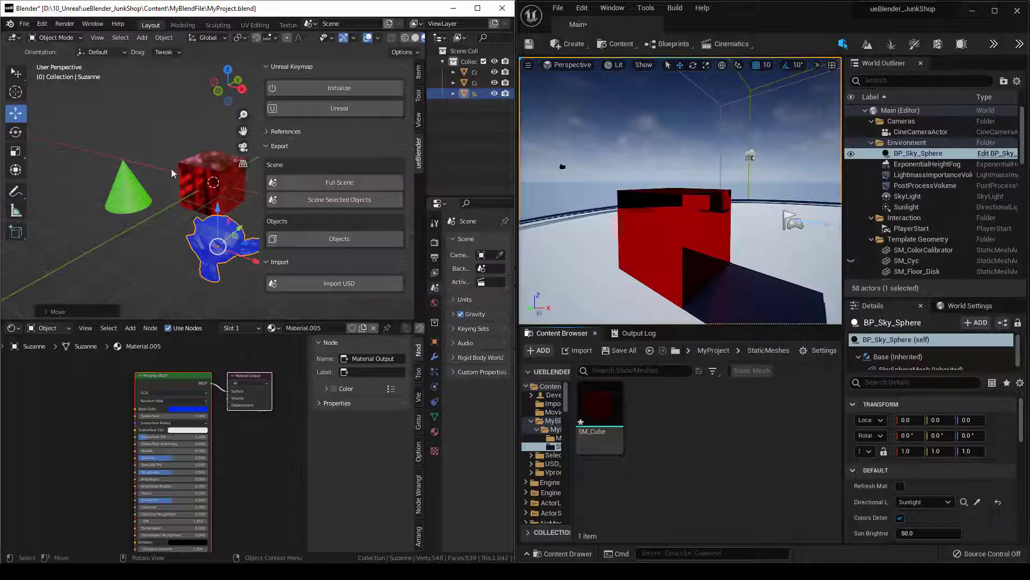
{"action": "key", "text": "g"}
{"action": "left_click", "coordinate": [88, 137]}
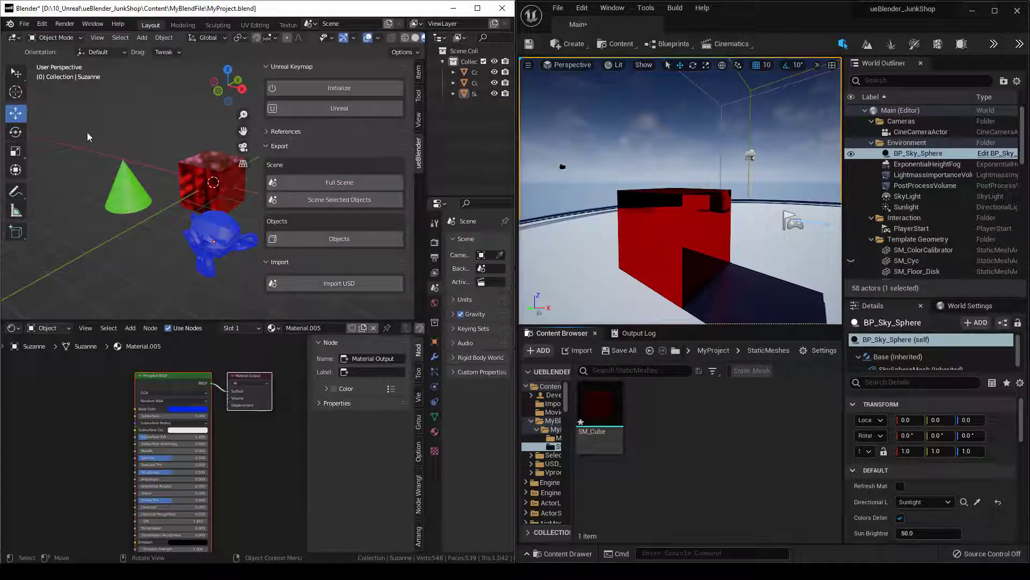
{"action": "left_click", "coordinate": [199, 254]}
{"action": "left_click", "coordinate": [194, 202], "text": "shift"}
{"action": "left_click", "coordinate": [132, 183], "text": "shift"}
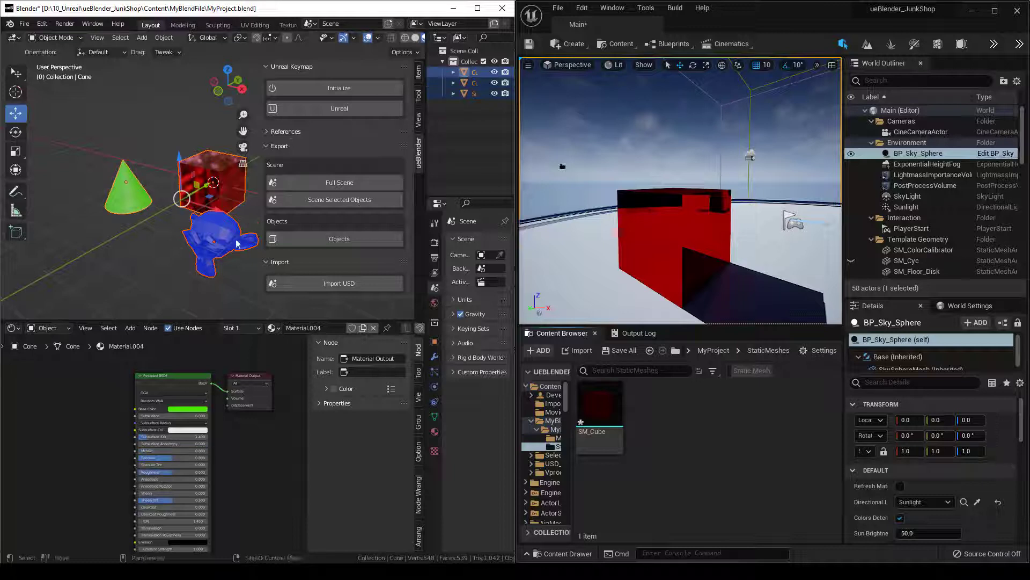
{"action": "left_click", "coordinate": [334, 242]}
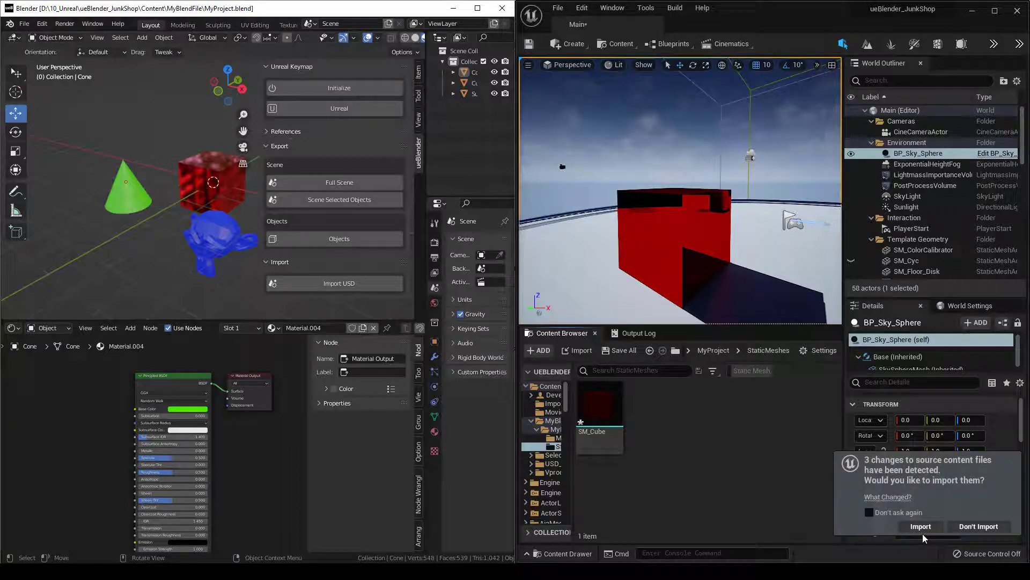
Step: Import the changed object USDs into Unreal Engine's MyBlendFile folder and place SM_Cone and SM_Suzanne in the level
{"action": "left_click", "coordinate": [922, 528]}
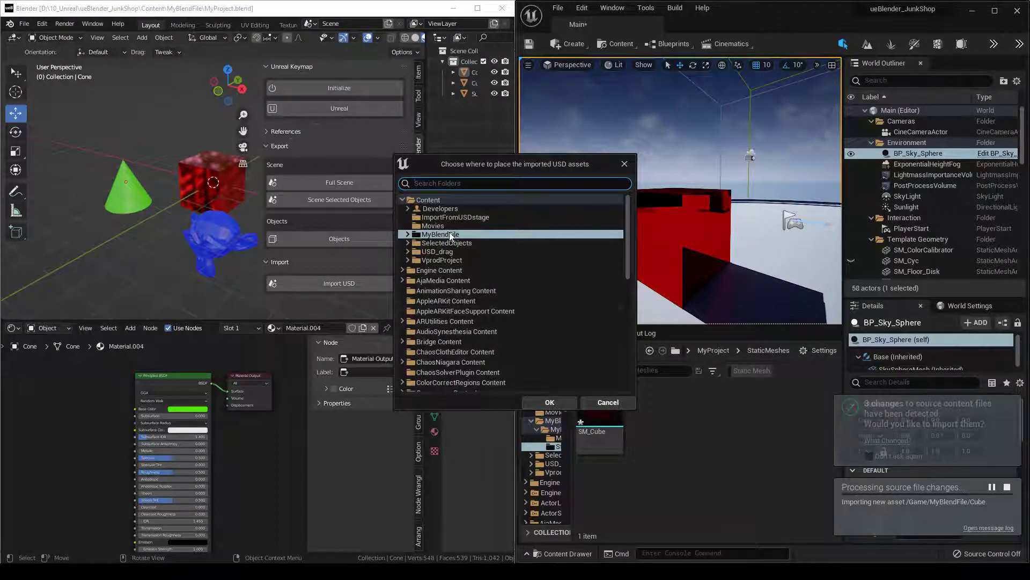
{"action": "left_click", "coordinate": [561, 402]}
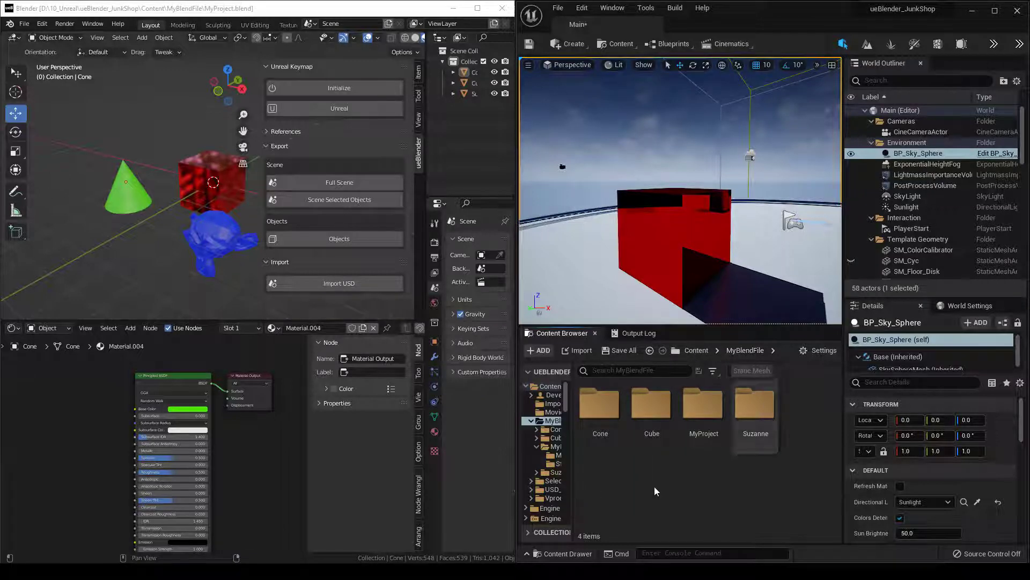
{"action": "double_click", "coordinate": [600, 405]}
{"action": "double_click", "coordinate": [649, 405]}
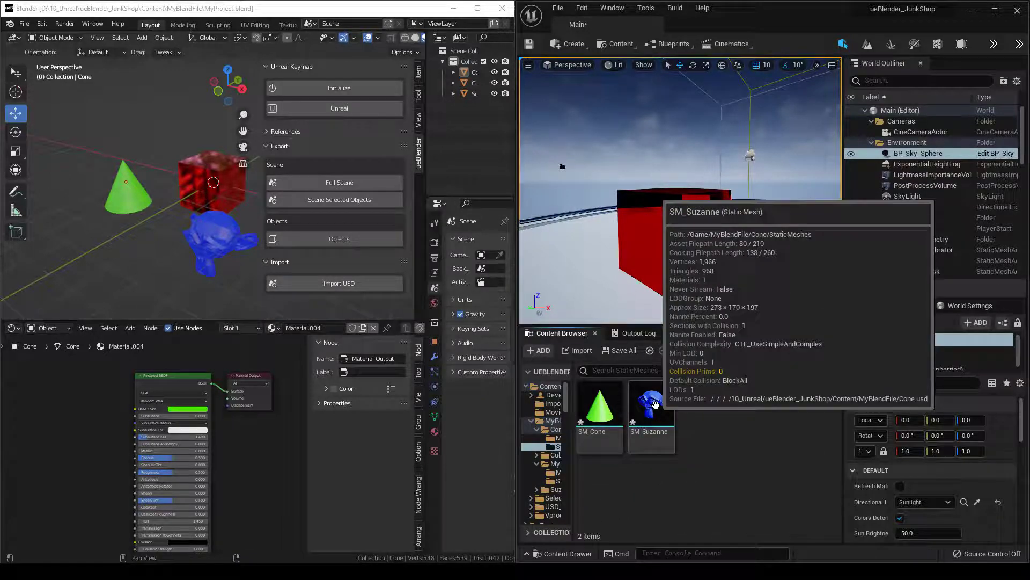
{"action": "left_click_drag", "start_coordinate": [599, 406], "coordinate": [572, 239]}
{"action": "left_click_drag", "start_coordinate": [634, 402], "coordinate": [771, 253]}
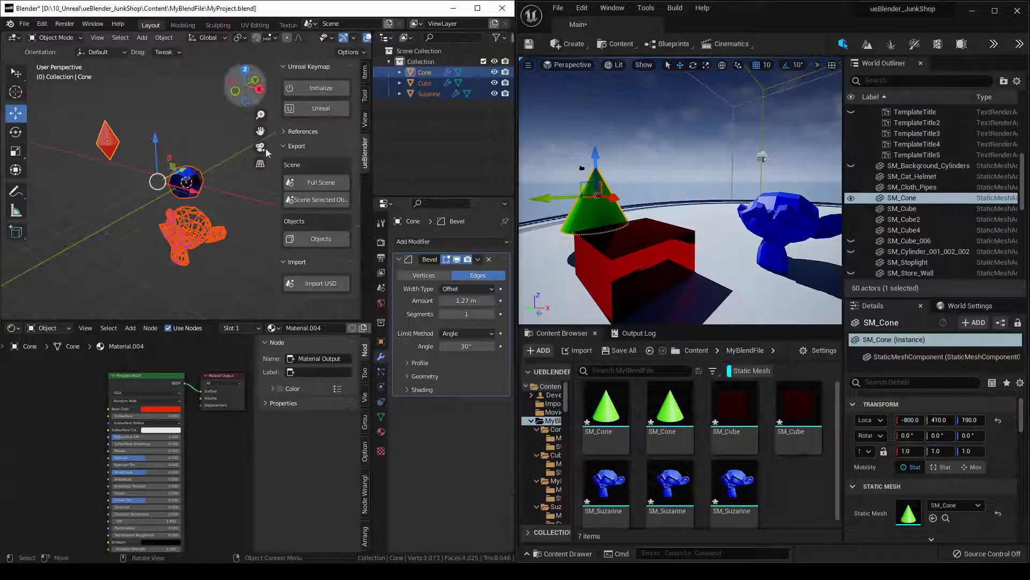
Step: Run the Objects export in Blender and reimport the cone, cube and Suzanne meshes in Unreal Engine with the default USD options
{"action": "left_click", "coordinate": [319, 238]}
{"action": "left_click", "coordinate": [319, 237]}
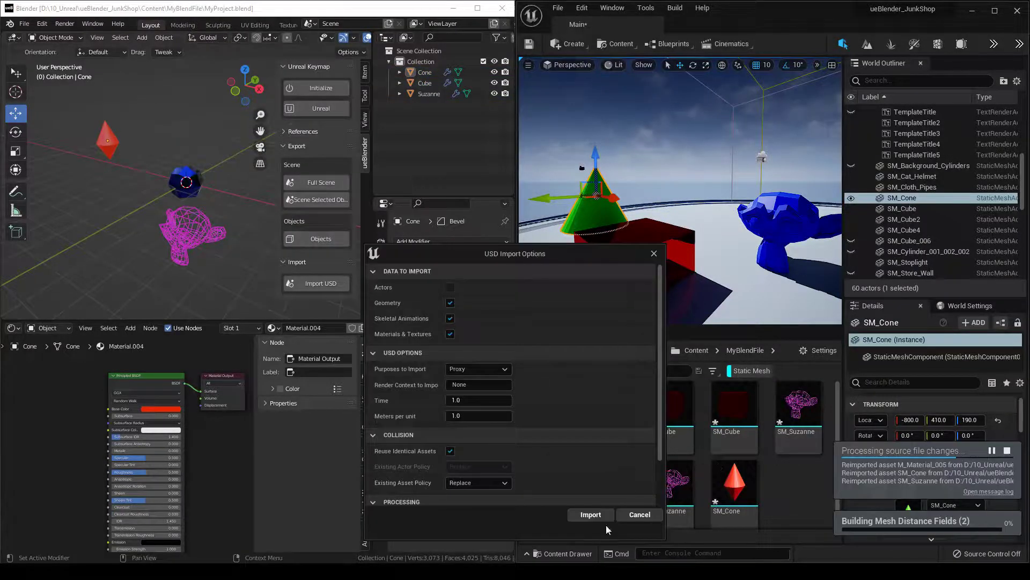
{"action": "left_click", "coordinate": [591, 514]}
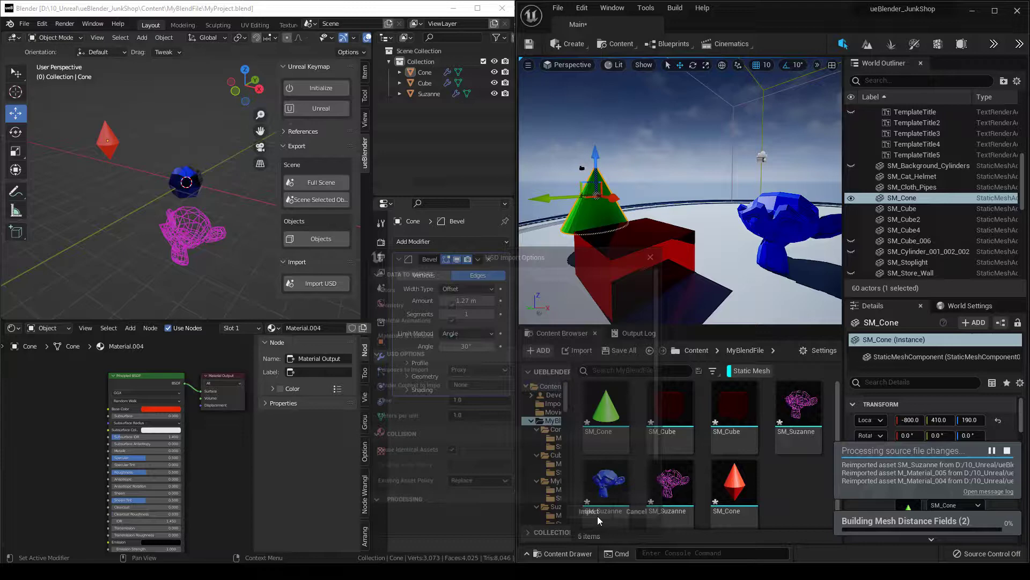
{"action": "left_click", "coordinate": [597, 517]}
{"action": "left_click", "coordinate": [598, 516]}
{"action": "left_click", "coordinate": [597, 517]}
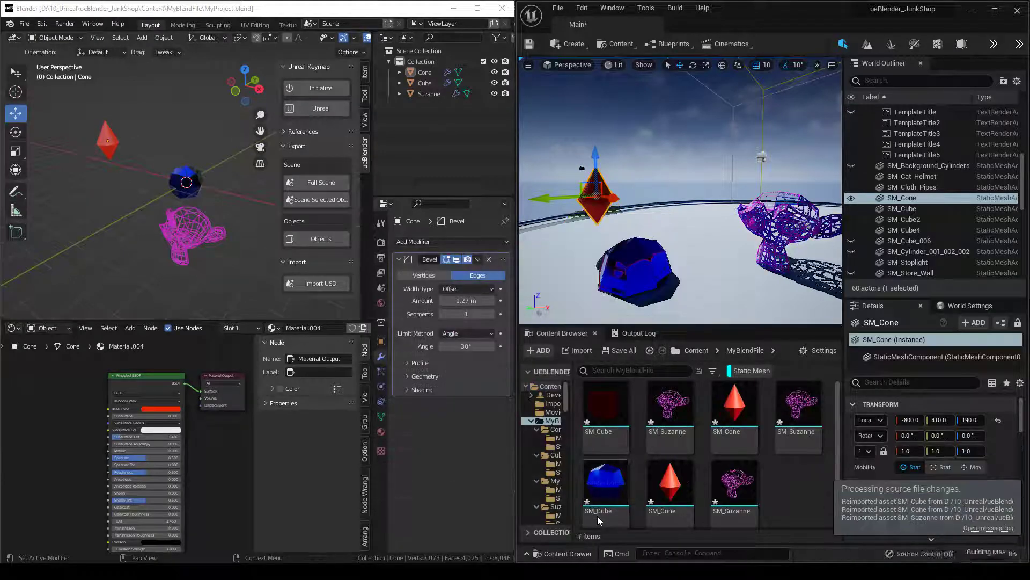
Step: Raise SM_Cube4 to a Z location of 130 and SM_Suzanne to about 170 in the level
{"action": "left_click", "coordinate": [640, 264]}
{"action": "left_click_drag", "start_coordinate": [637, 240], "coordinate": [635, 186]}
{"action": "left_click", "coordinate": [755, 208]}
{"action": "left_click_drag", "start_coordinate": [801, 188], "coordinate": [800, 165]}
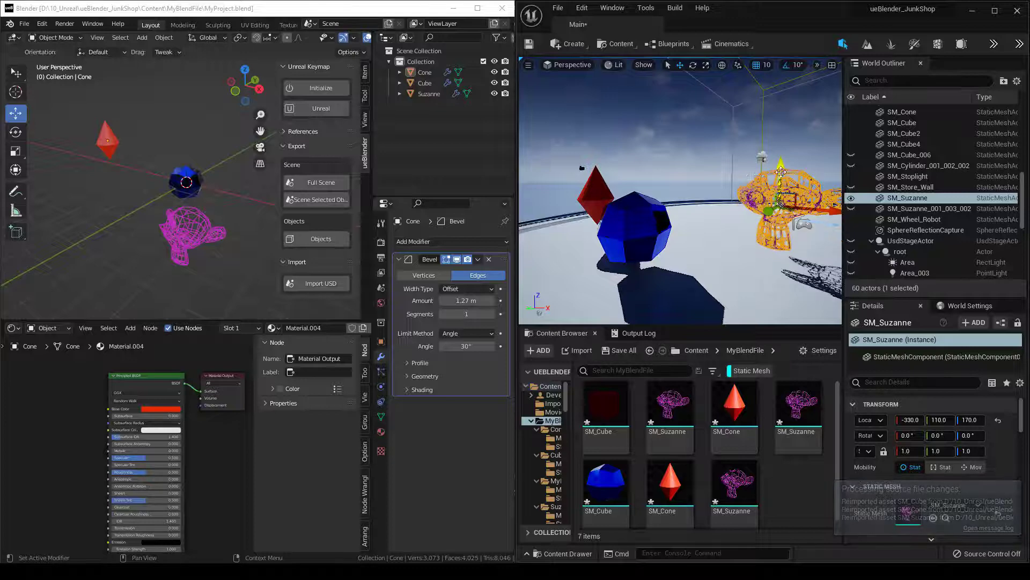
Step: Inspect the reimported cone, cube and Suzanne meshes in the level one by one
{"action": "left_click", "coordinate": [768, 138]}
{"action": "left_click", "coordinate": [597, 195]}
{"action": "left_click", "coordinate": [638, 225]}
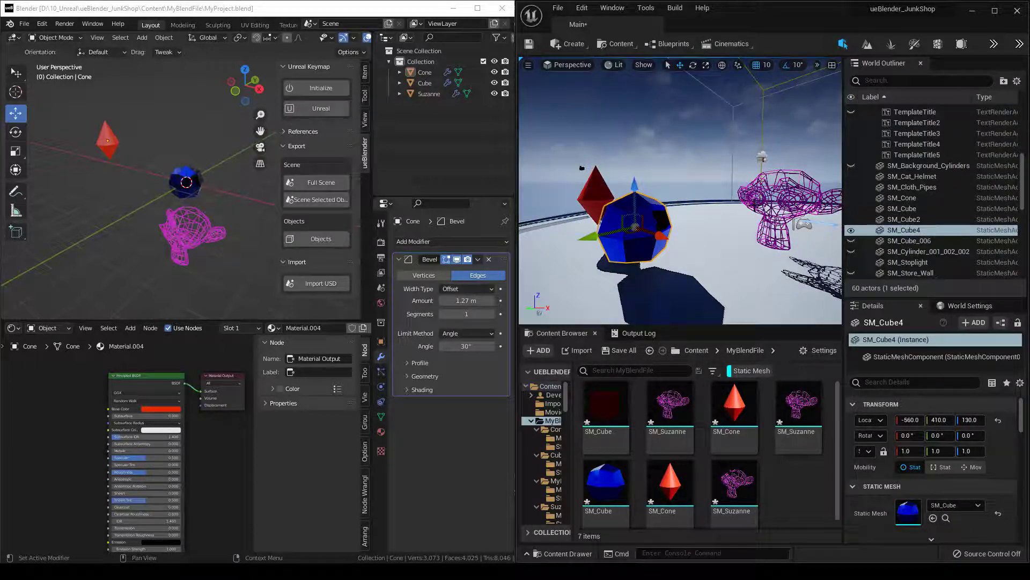
{"action": "left_click", "coordinate": [725, 222]}
{"action": "left_click", "coordinate": [596, 188]}
{"action": "left_click", "coordinate": [764, 187]}
{"action": "left_click", "coordinate": [621, 174]}
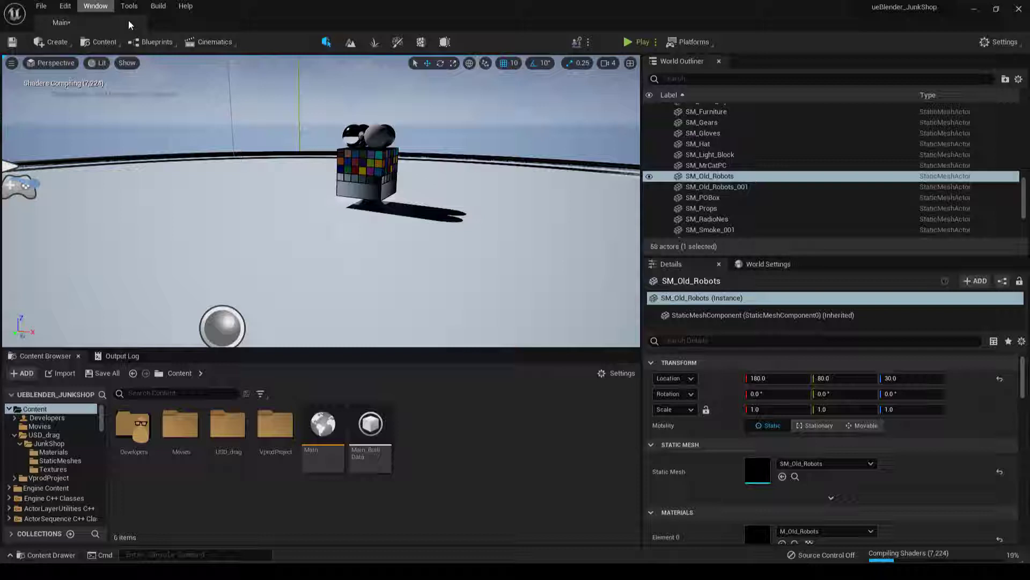
Step: Open the USD Stage editor and load JunkShop.usd from the Demo Files folder
{"action": "left_click", "coordinate": [99, 7]}
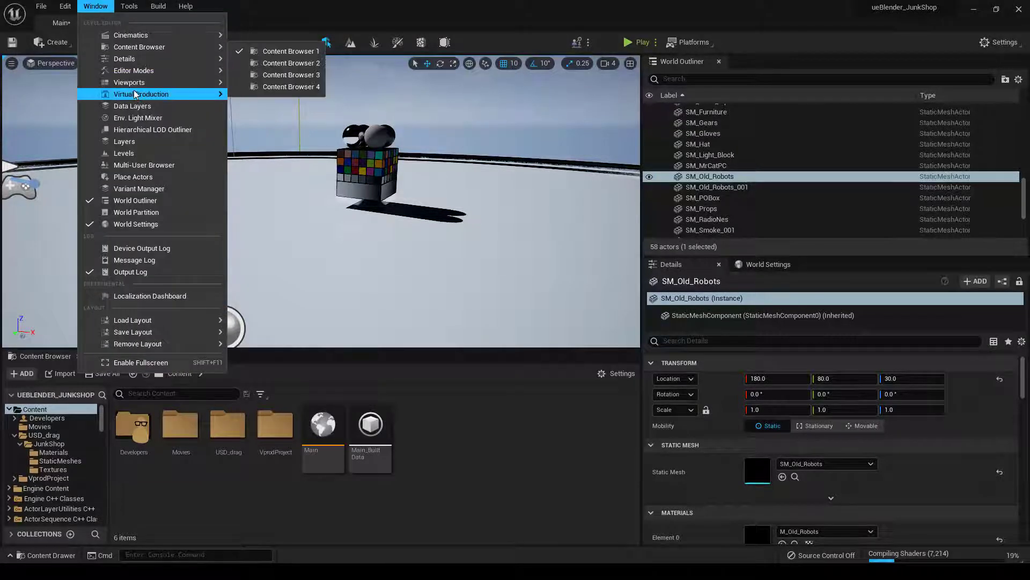
{"action": "mouse_move", "coordinate": [218, 95]}
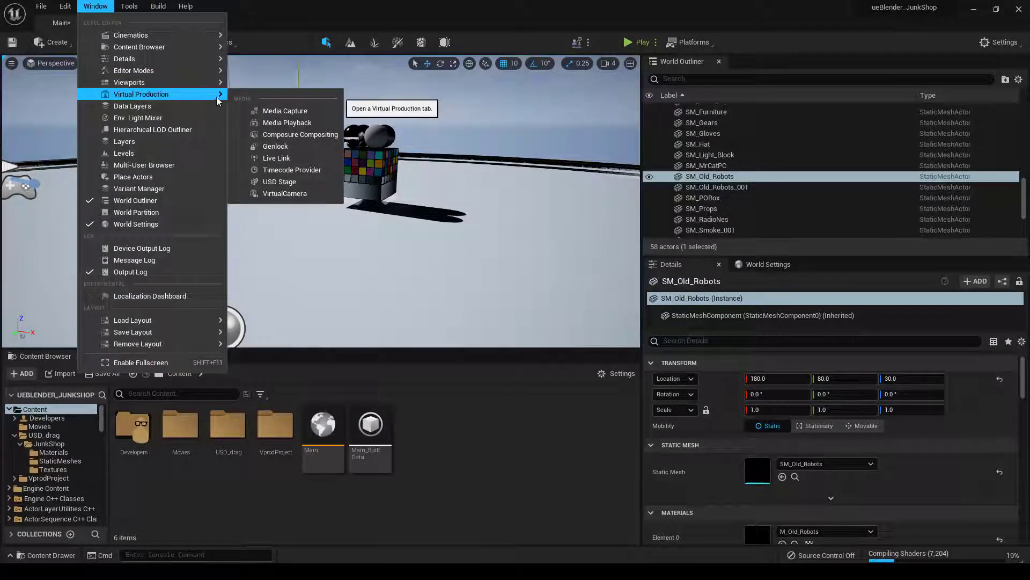
{"action": "left_click", "coordinate": [287, 182]}
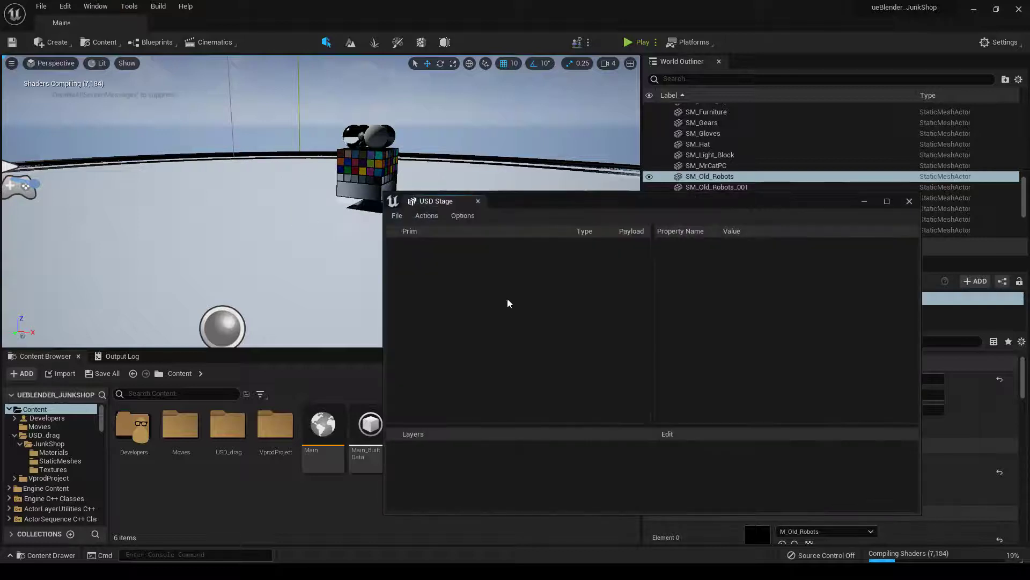
{"action": "left_click", "coordinate": [398, 215]}
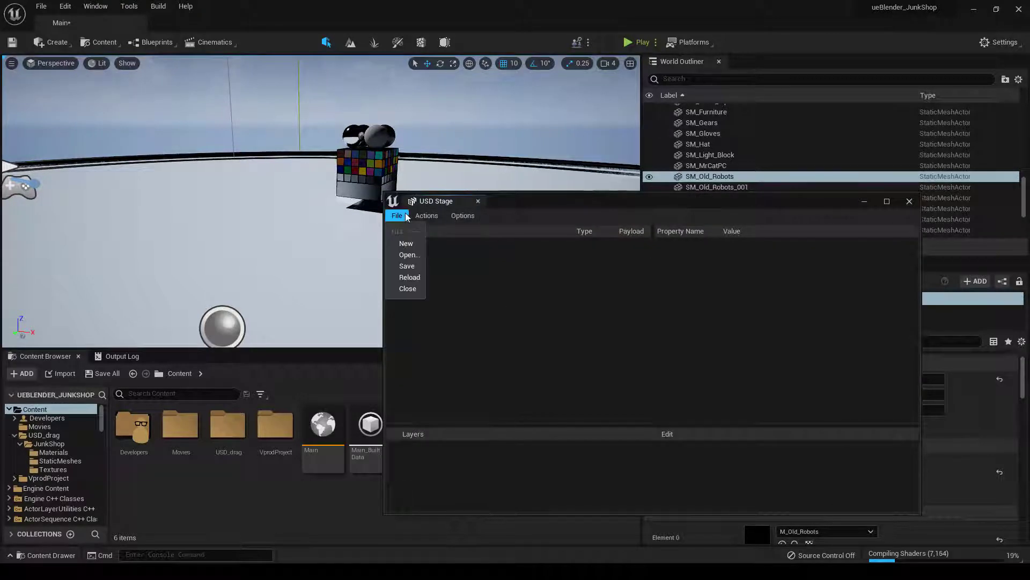
{"action": "left_click", "coordinate": [409, 254]}
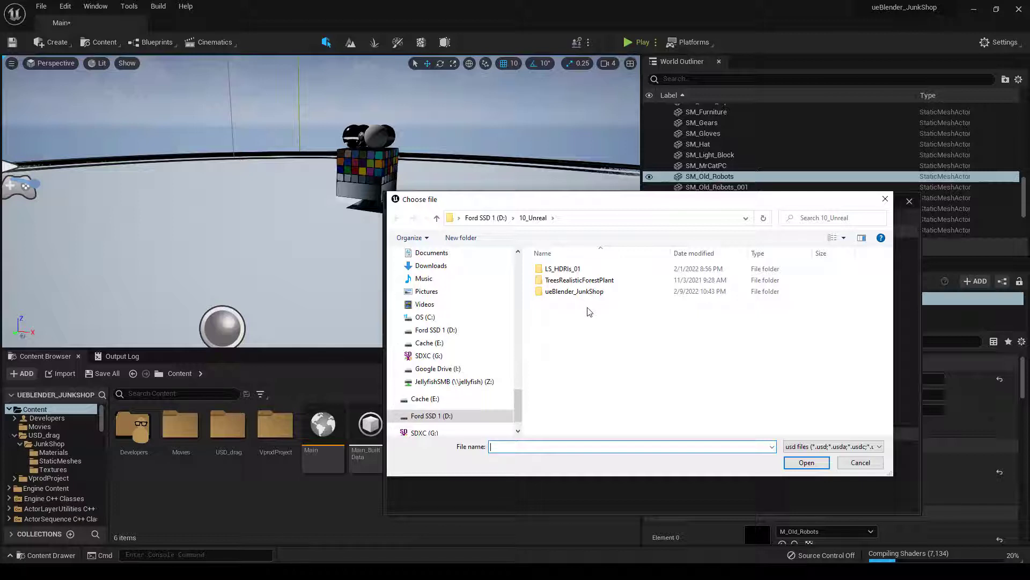
{"action": "double_click", "coordinate": [586, 293]}
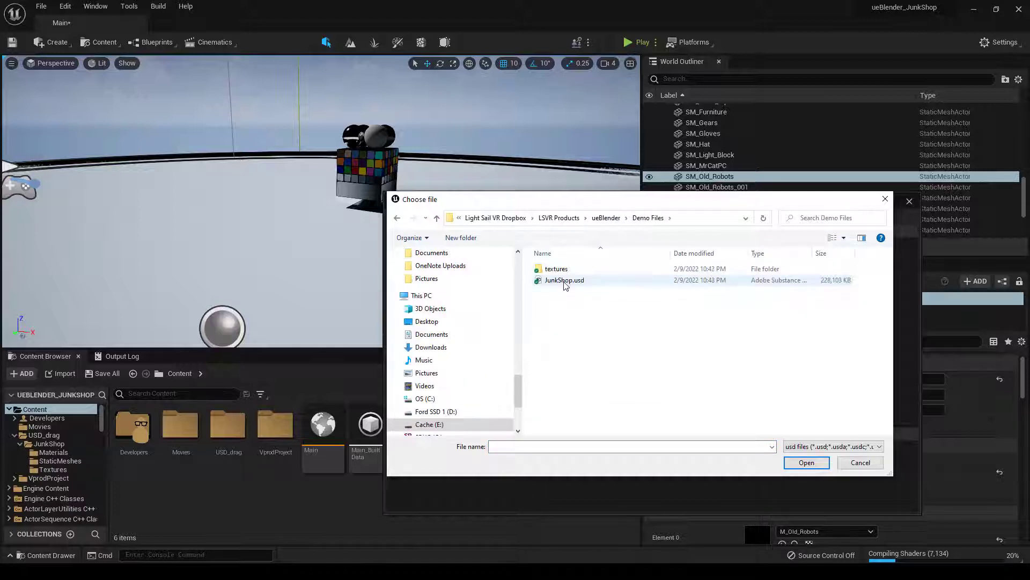
{"action": "double_click", "coordinate": [563, 282]}
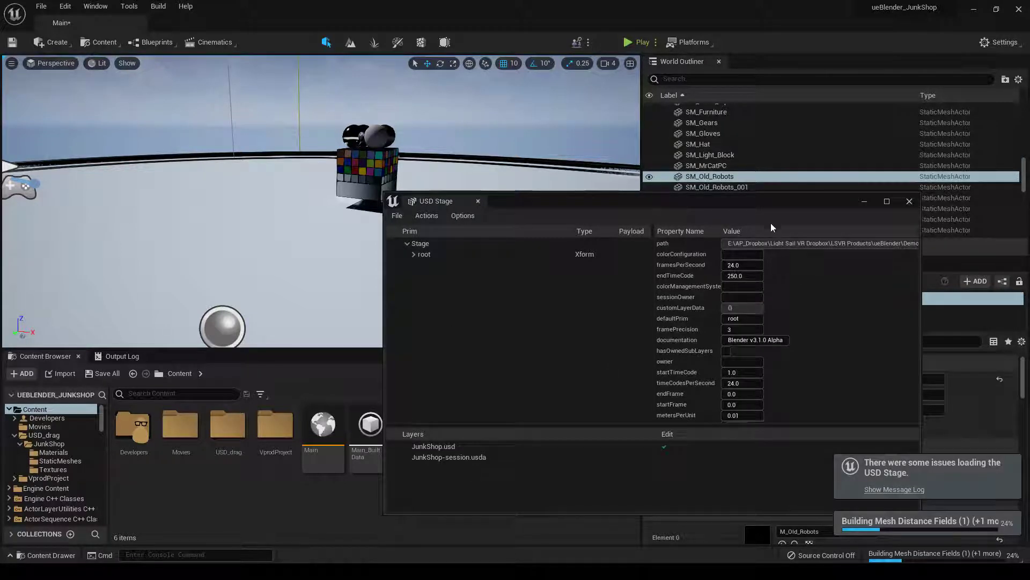
Step: Hide the template floor geometry around the loaded JunkShop scene in the level
{"action": "right_click_drag", "start_coordinate": [294, 306], "coordinate": [229, 301]}
{"action": "key", "text": "s"}
{"action": "key", "text": "w"}
{"action": "right_click_drag", "start_coordinate": [408, 211], "coordinate": [415, 212]}
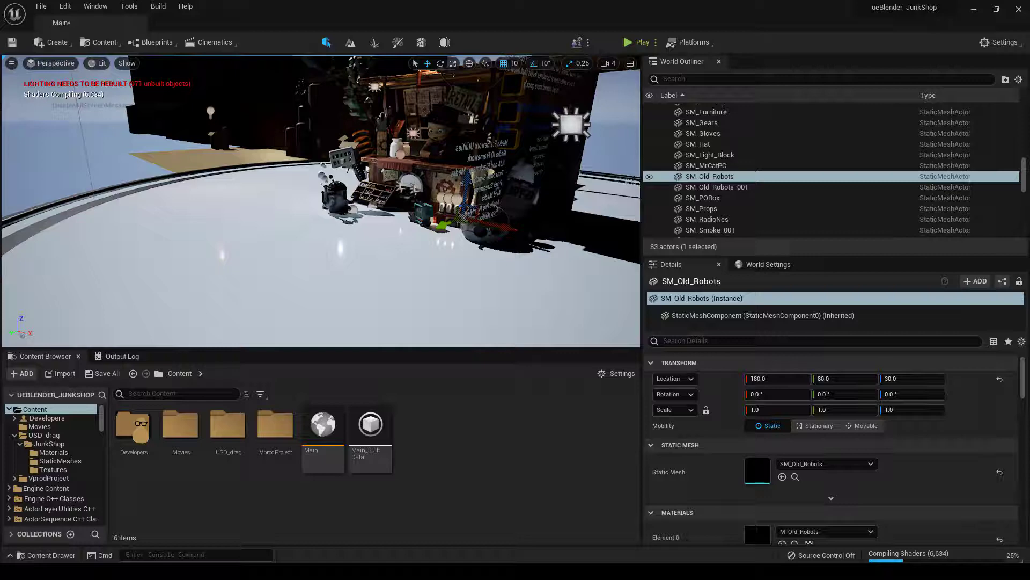
{"action": "left_click", "coordinate": [196, 299]}
{"action": "key", "text": "h"}
{"action": "right_click_drag", "start_coordinate": [288, 236], "coordinate": [413, 211]}
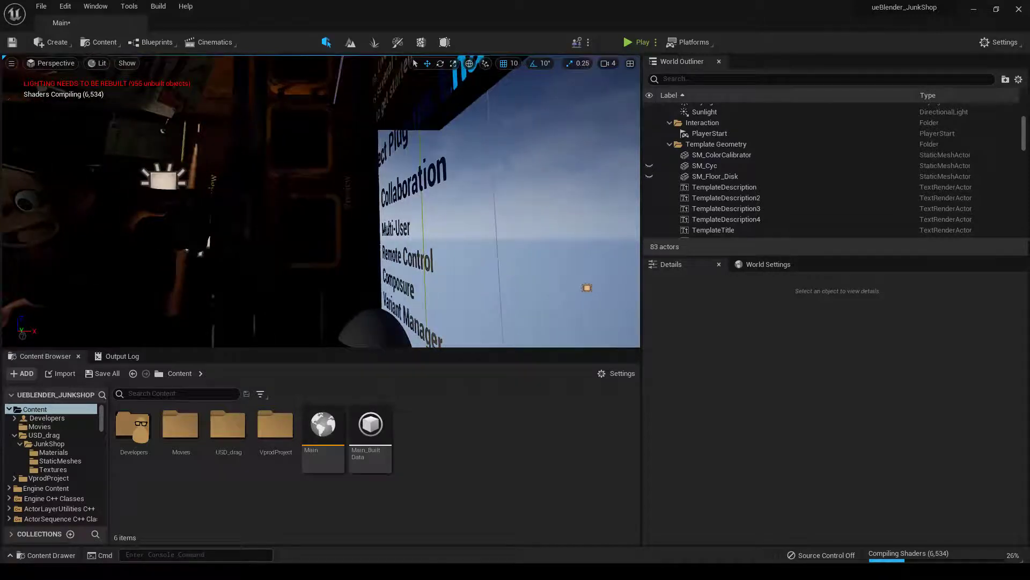
{"action": "left_click", "coordinate": [333, 214]}
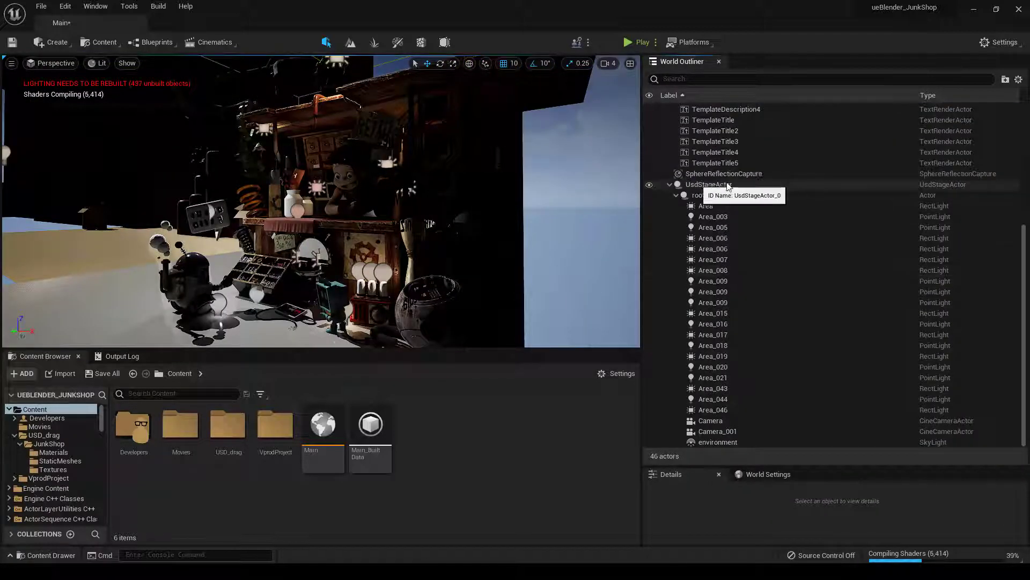
Step: Examine the lights, cameras and environment sky light that the stage placed under UsdStageActor's root
{"action": "left_click", "coordinate": [704, 196]}
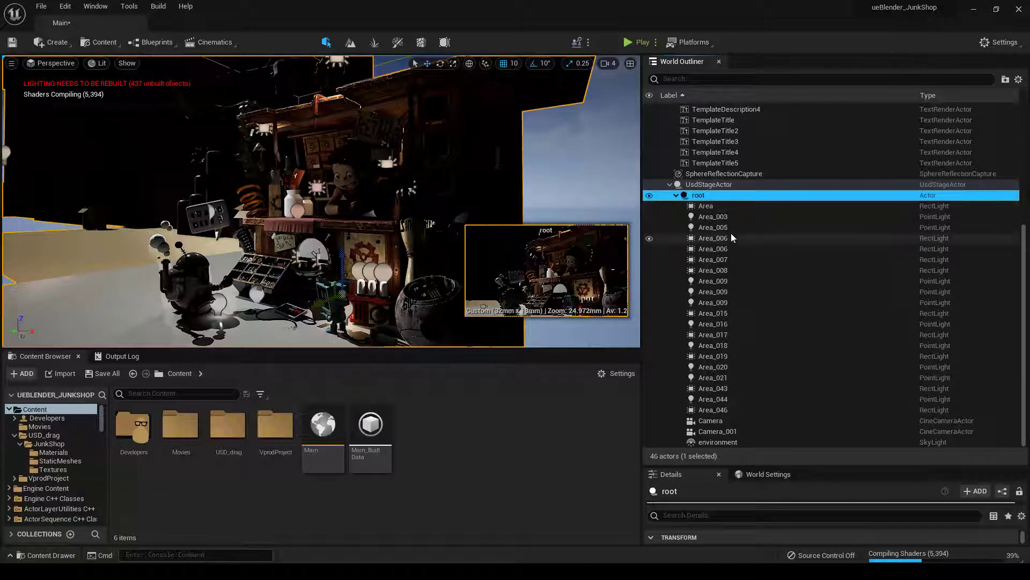
{"action": "left_click", "coordinate": [723, 205]}
{"action": "left_click", "coordinate": [723, 227]}
{"action": "left_click", "coordinate": [725, 442]}
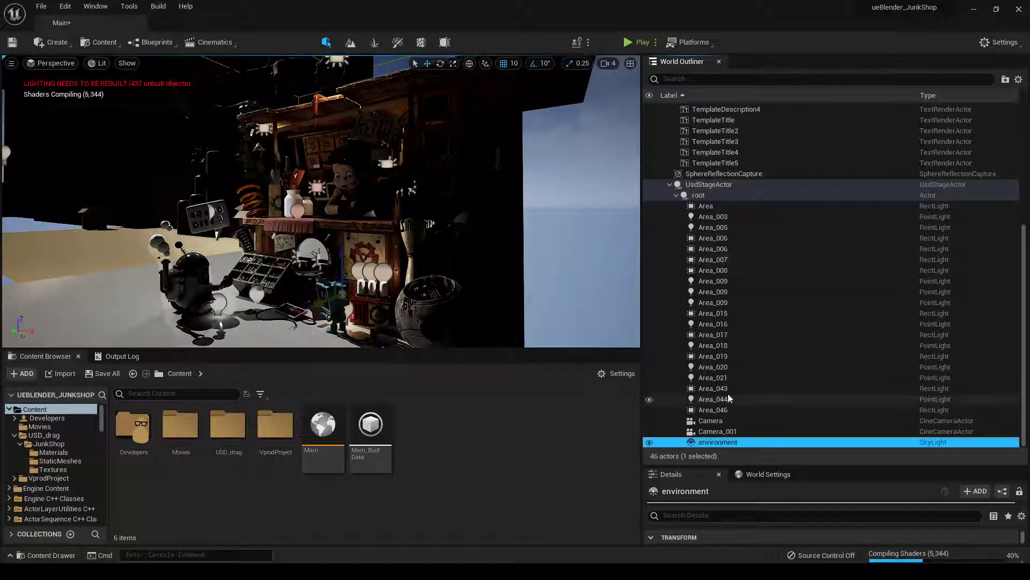
{"action": "left_click", "coordinate": [717, 421]}
{"action": "left_click", "coordinate": [716, 432]}
{"action": "left_click", "coordinate": [713, 280]}
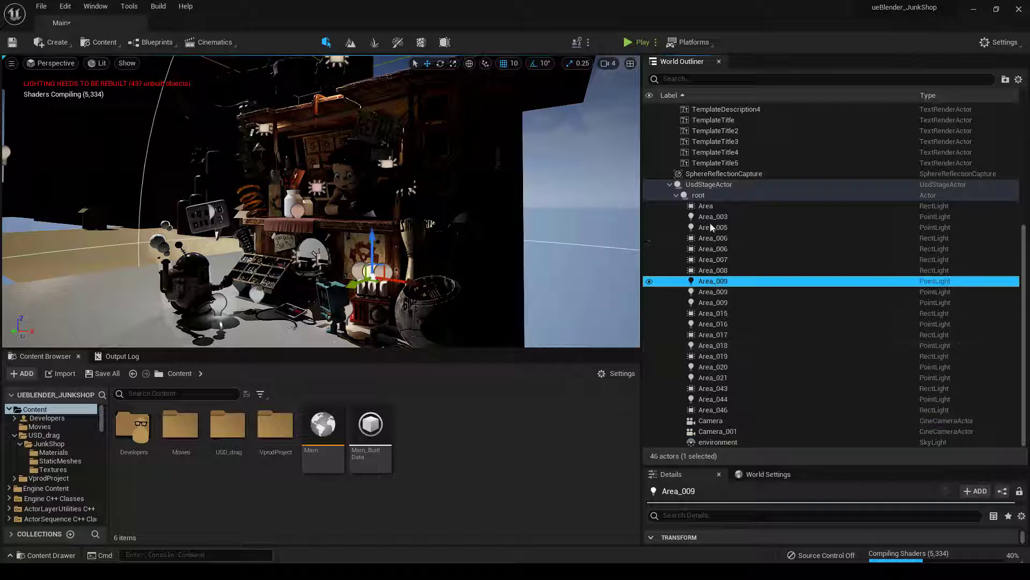
{"action": "left_click", "coordinate": [707, 206]}
{"action": "left_click", "coordinate": [686, 185]}
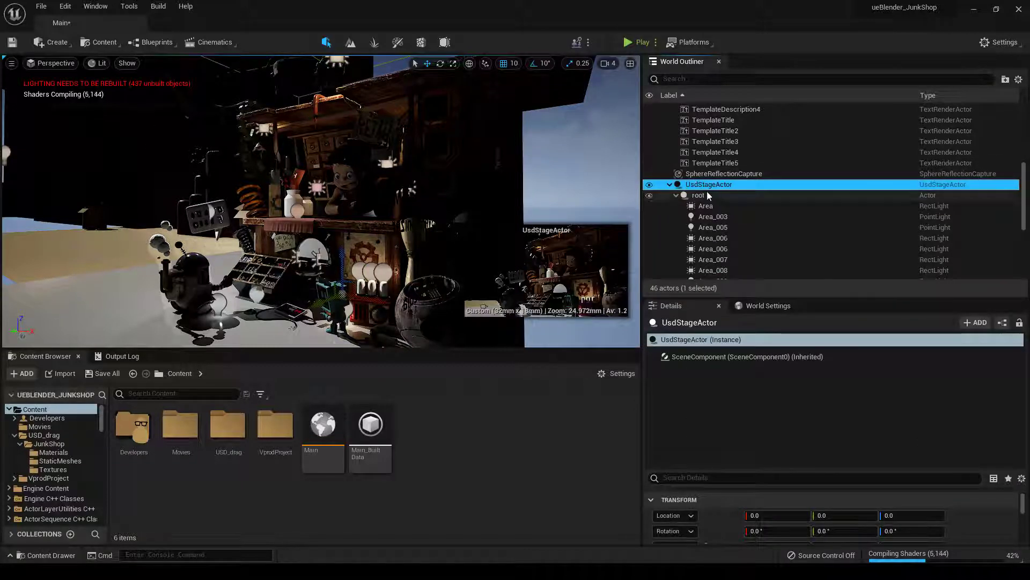
Step: Review the component hierarchy of the stage's root actor from its first mesh to its last camera
{"action": "left_click", "coordinate": [706, 195]}
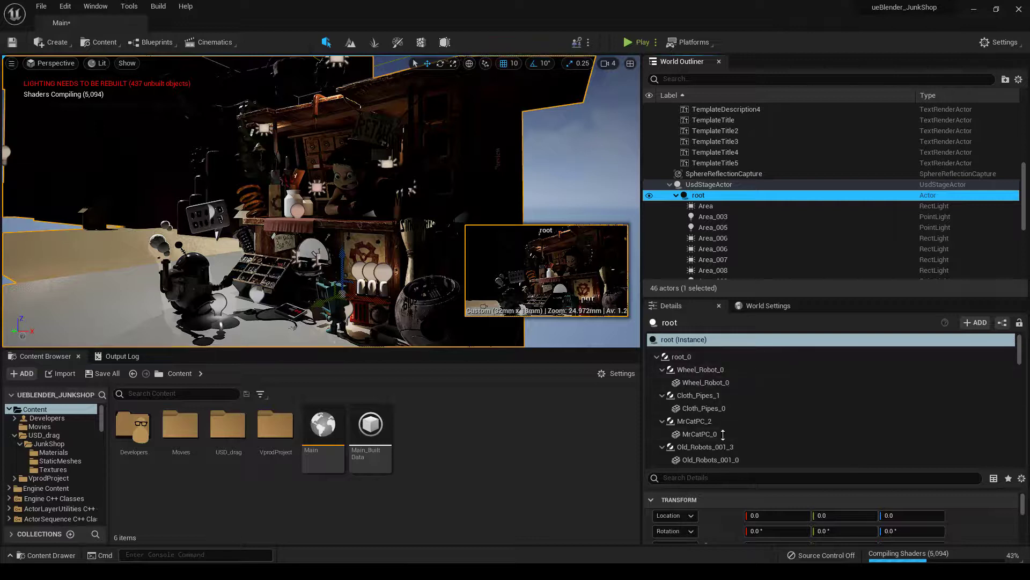
{"action": "scroll", "coordinate": [711, 403], "scroll_direction": "down", "scroll_amount": 2}
{"action": "scroll", "coordinate": [710, 404], "scroll_direction": "down", "scroll_amount": 10}
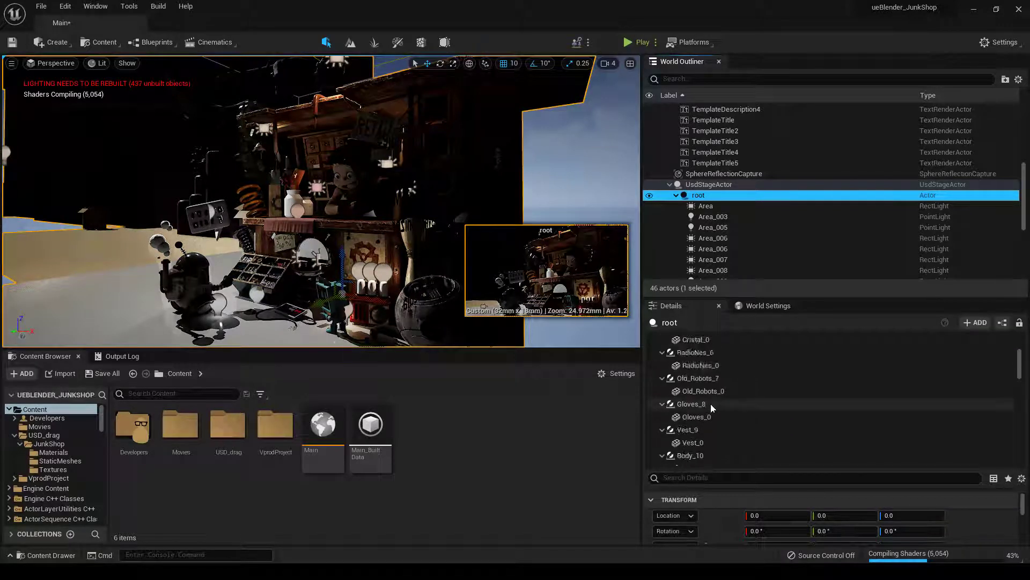
{"action": "scroll", "coordinate": [710, 403], "scroll_direction": "down", "scroll_amount": 12}
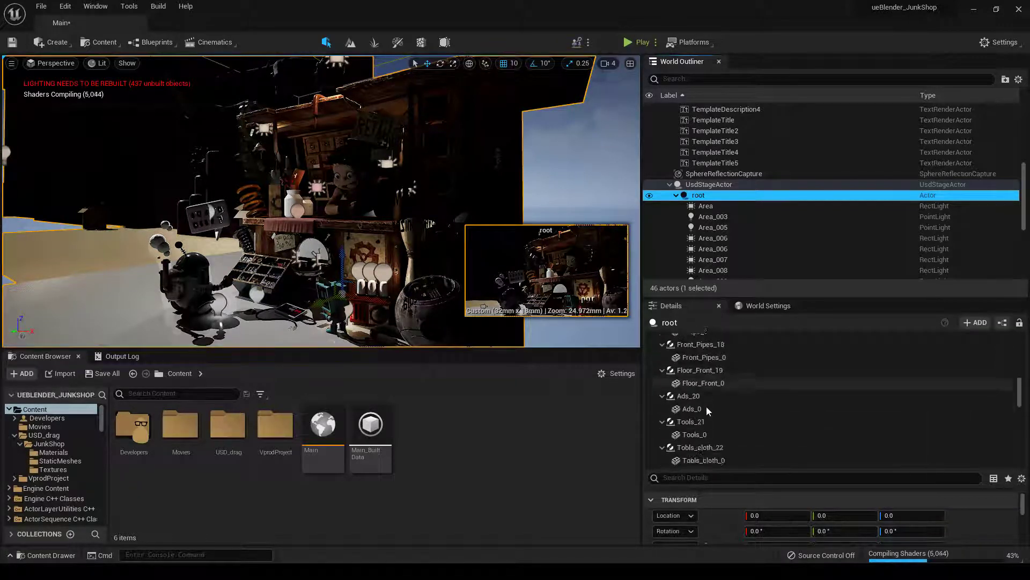
{"action": "scroll", "coordinate": [703, 419], "scroll_direction": "down", "scroll_amount": 10}
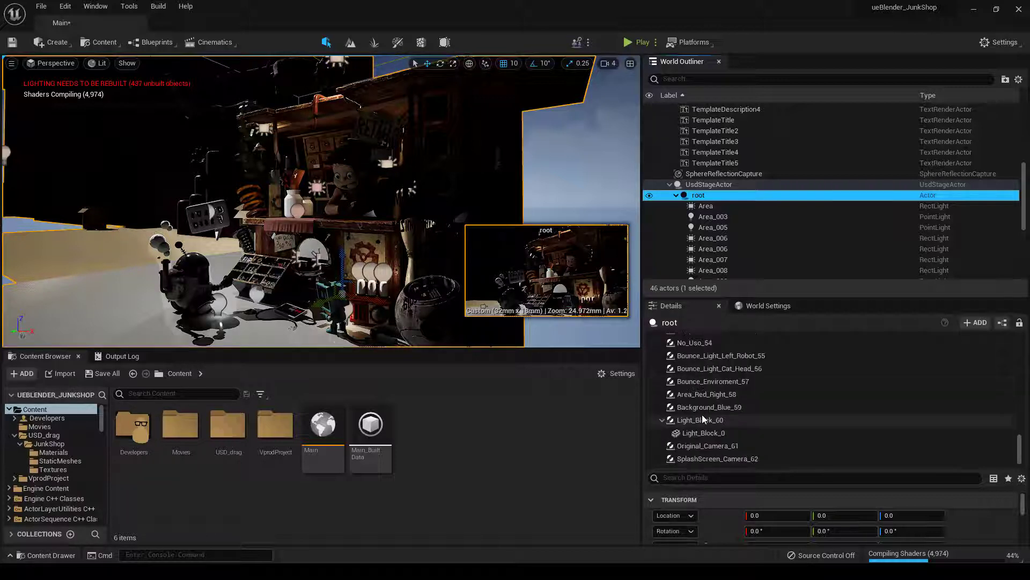
{"action": "scroll", "coordinate": [669, 379], "scroll_direction": "up", "scroll_amount": 15}
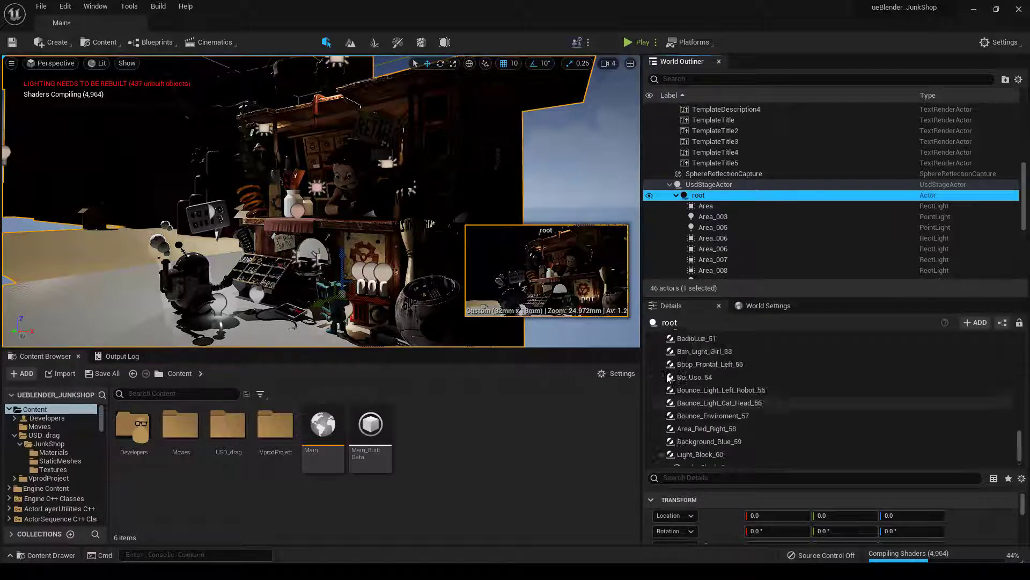
{"action": "scroll", "coordinate": [669, 379], "scroll_direction": "up", "scroll_amount": 3}
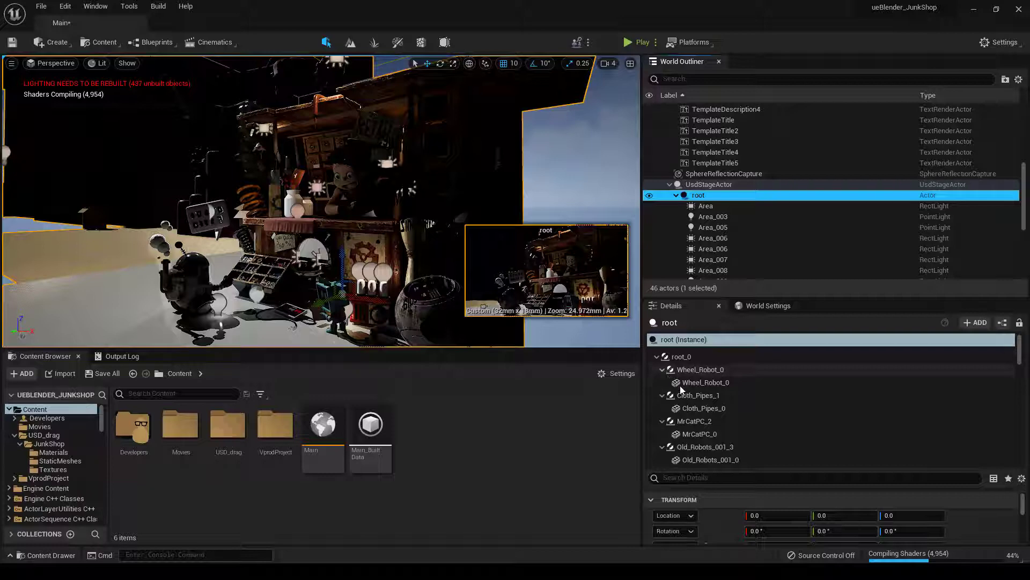
Step: Focus on the root actor's Wheel_Robot_0 mesh and open its Element 0 material, MaterialInstanceConstant_38
{"action": "left_click", "coordinate": [694, 369]}
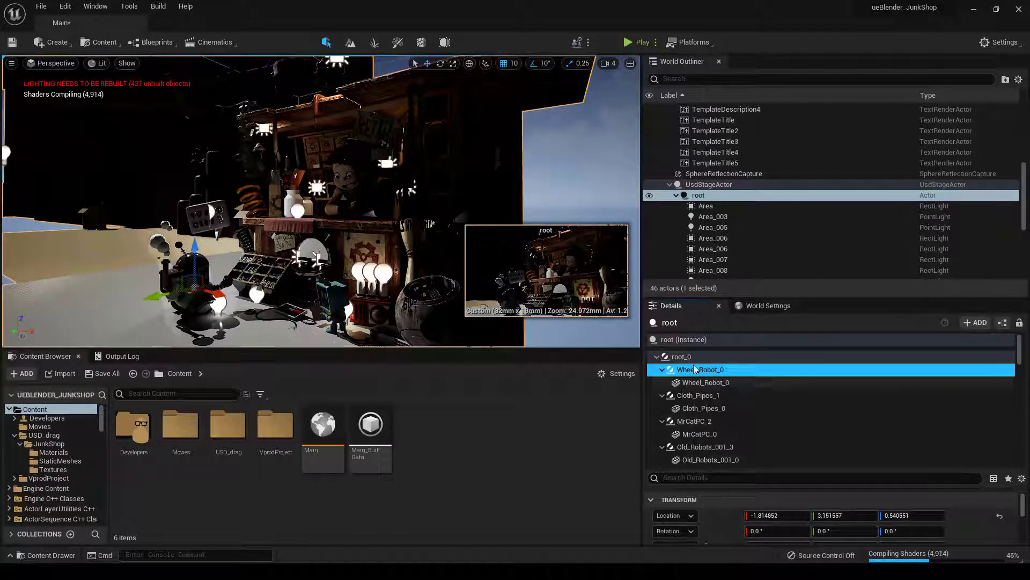
{"action": "double_click", "coordinate": [687, 381]}
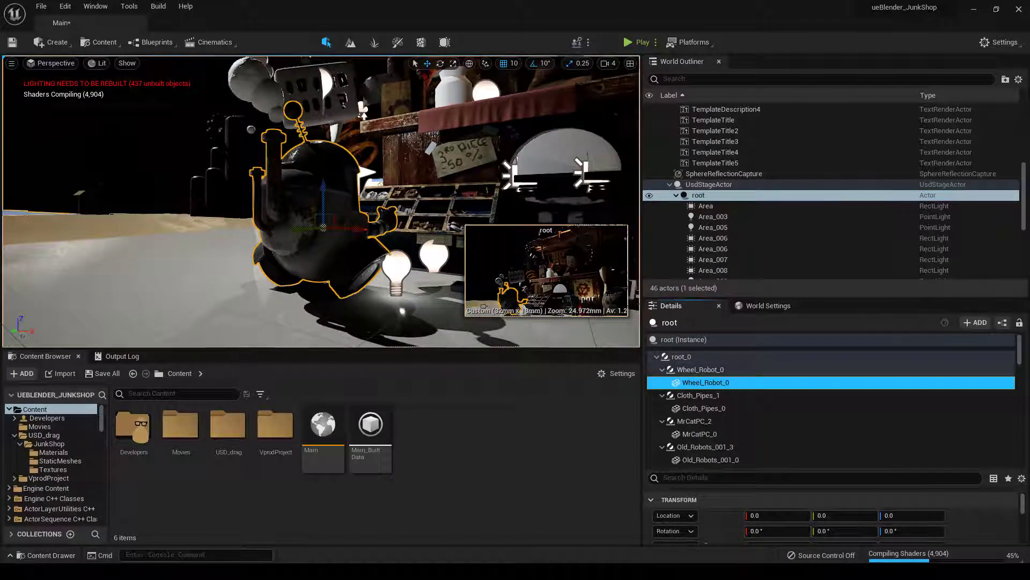
{"action": "double_click", "coordinate": [688, 370]}
{"action": "scroll", "coordinate": [797, 466], "scroll_direction": "down", "scroll_amount": 5}
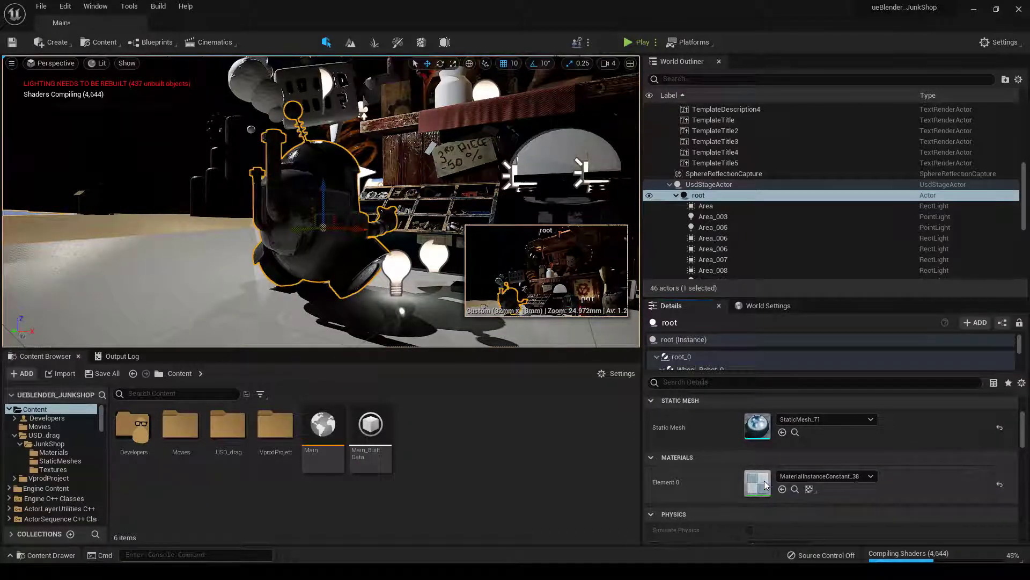
{"action": "double_click", "coordinate": [764, 481]}
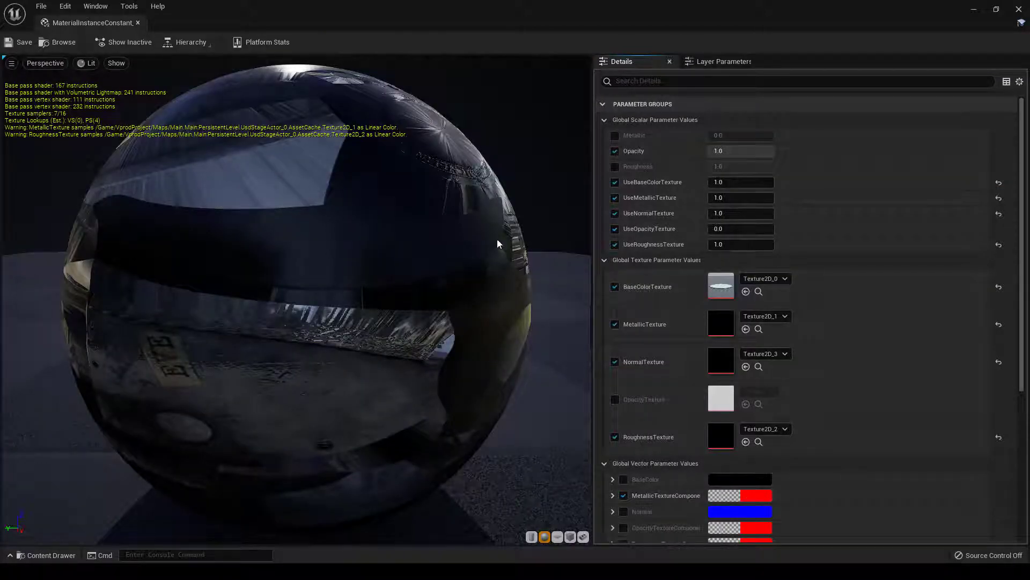
Step: Adjust the material instance's UseBaseColorTexture to about -0.70, UseMetallicTexture 0.24, UseNormalTexture 0.62, UseOpacityTexture 0.8 and UseRoughnessTexture 0.68
{"action": "left_click_drag", "start_coordinate": [498, 244], "coordinate": [381, 239]}
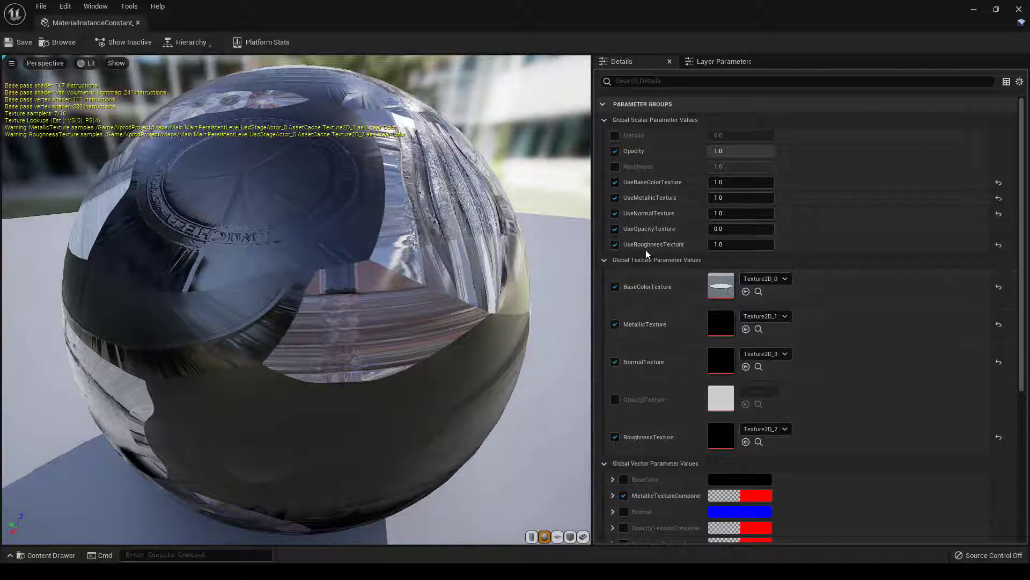
{"action": "scroll", "coordinate": [800, 405], "scroll_direction": "down", "scroll_amount": 5}
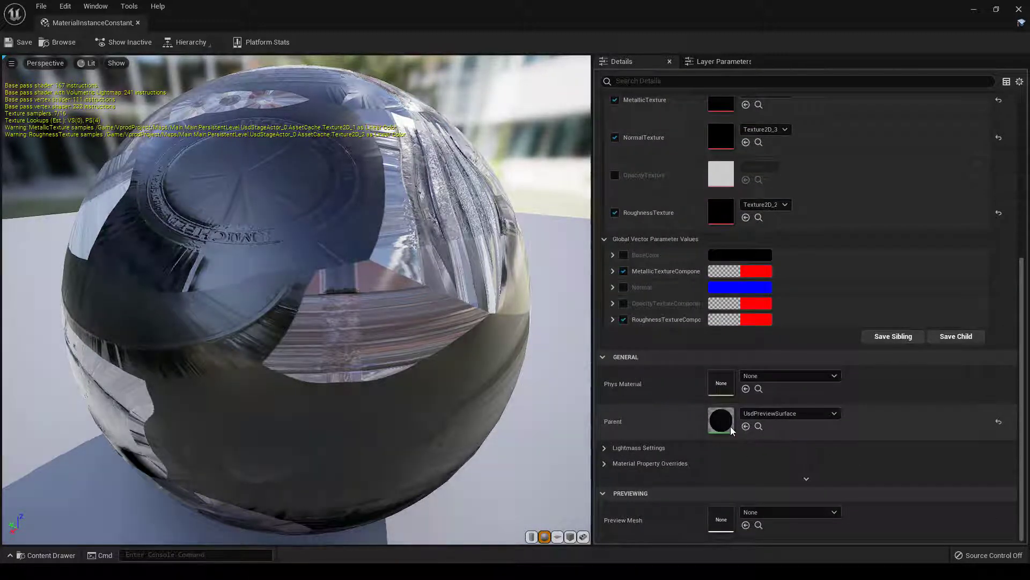
{"action": "scroll", "coordinate": [730, 426], "scroll_direction": "up", "scroll_amount": 5}
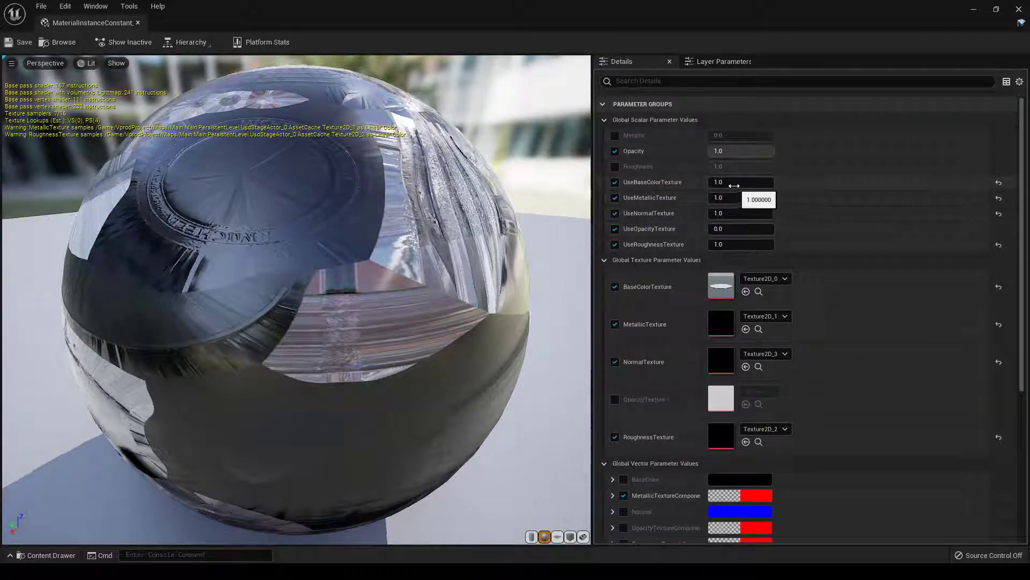
{"action": "mouse_move", "coordinate": [736, 187]}
{"action": "left_mouse_down"}
{"action": "mouse_move", "coordinate": [690, 187]}
{"action": "mouse_move", "coordinate": [757, 199]}
{"action": "left_mouse_up"}
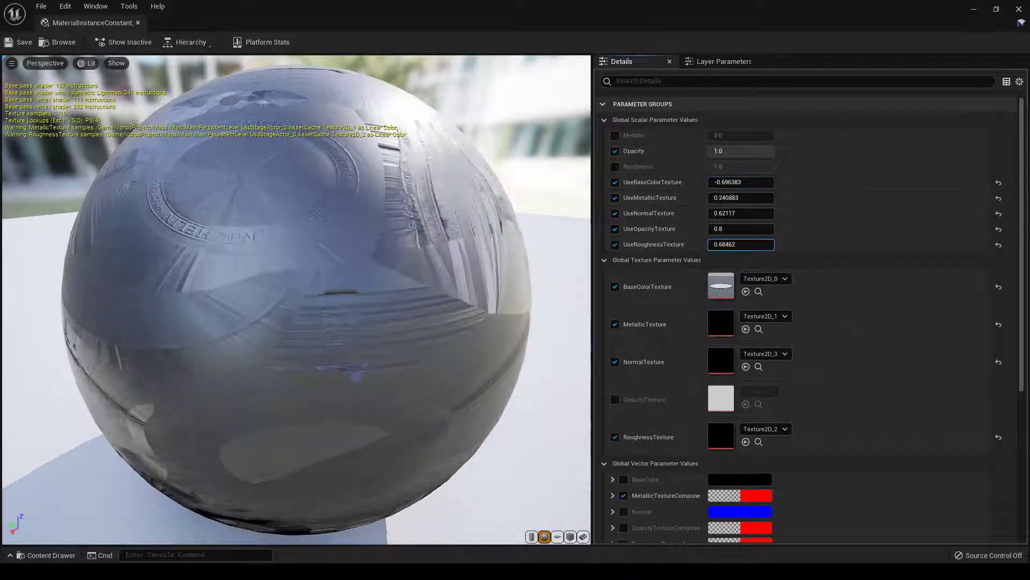
{"action": "left_click_drag", "start_coordinate": [741, 244], "coordinate": [736, 244]}
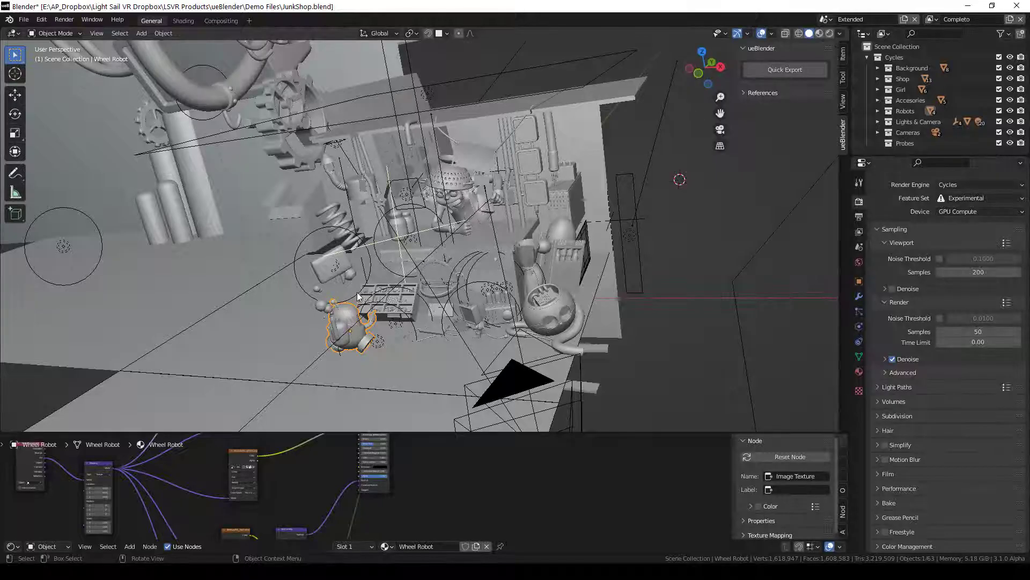
Step: Move the Wheel Robot away from the shop and slide the Cat Helmet out past the shop's side wall in the horizontal plane
{"action": "key", "text": "g"}
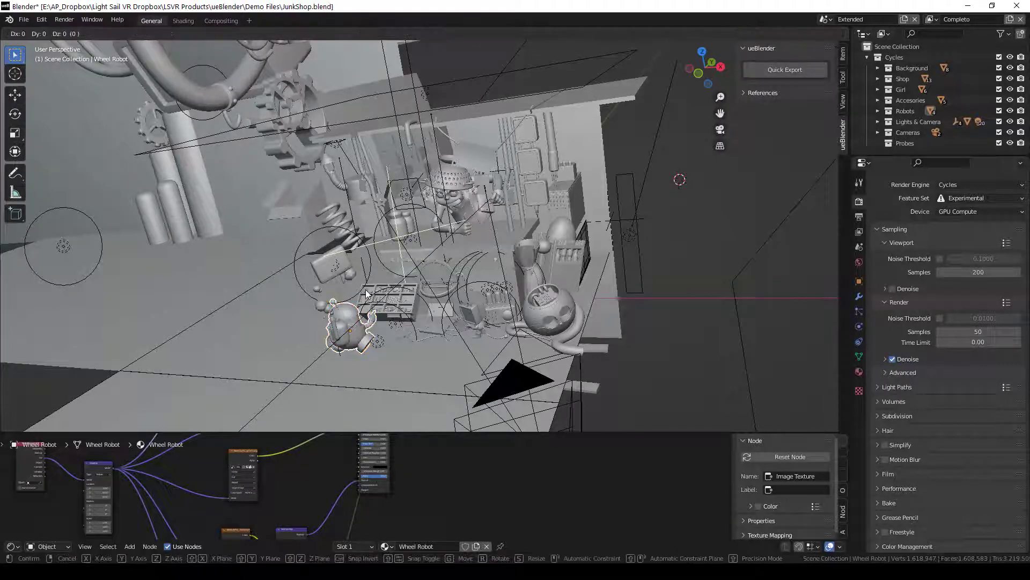
{"action": "left_click", "coordinate": [284, 313]}
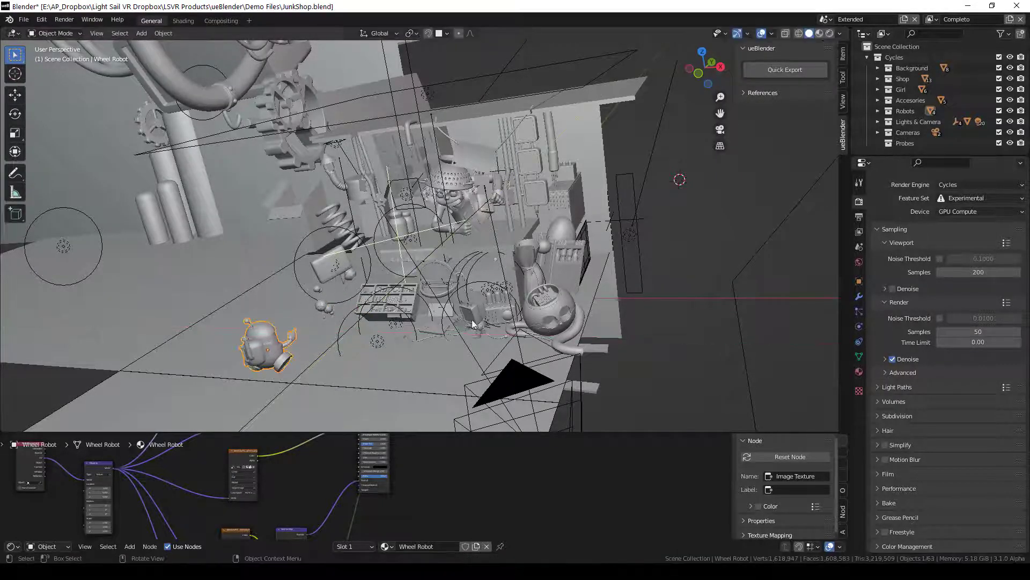
{"action": "left_click", "coordinate": [536, 317]}
{"action": "key", "text": "g"}
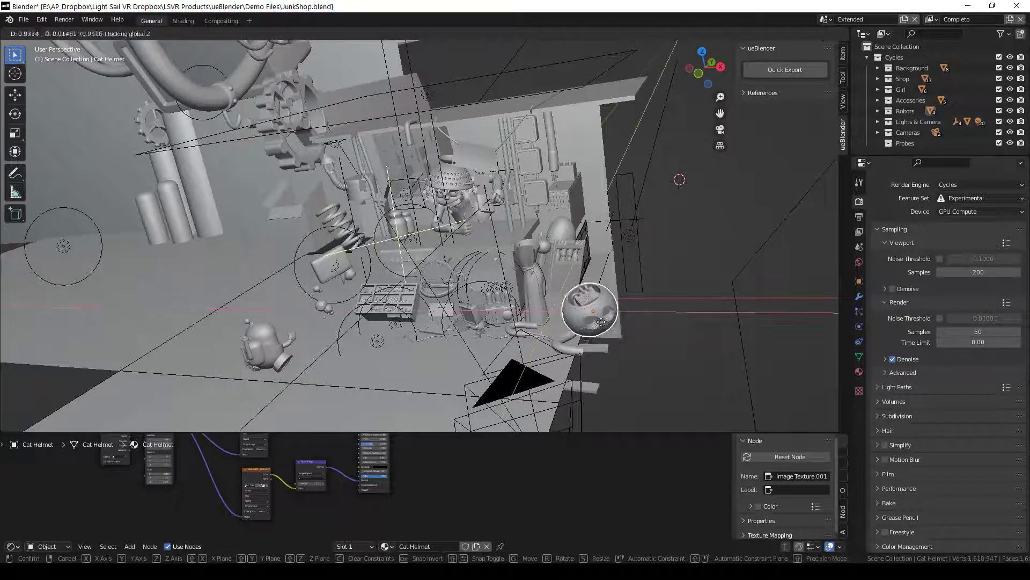
{"action": "left_click", "coordinate": [644, 328]}
Step: Scale the shop's Props object uniformly to more than twice its size
{"action": "left_click", "coordinate": [337, 226]}
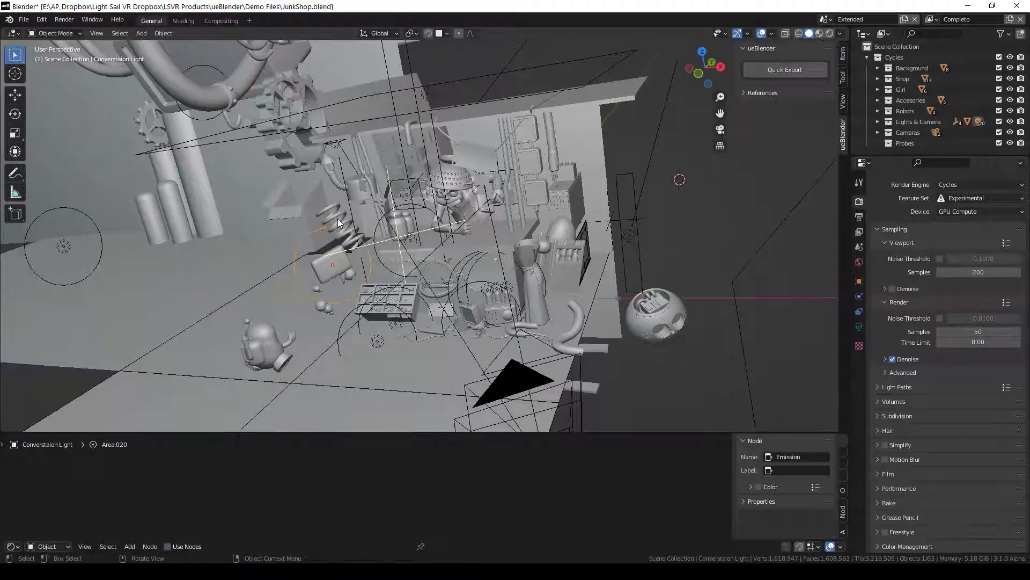
{"action": "left_click", "coordinate": [337, 217]}
{"action": "key", "text": "s"}
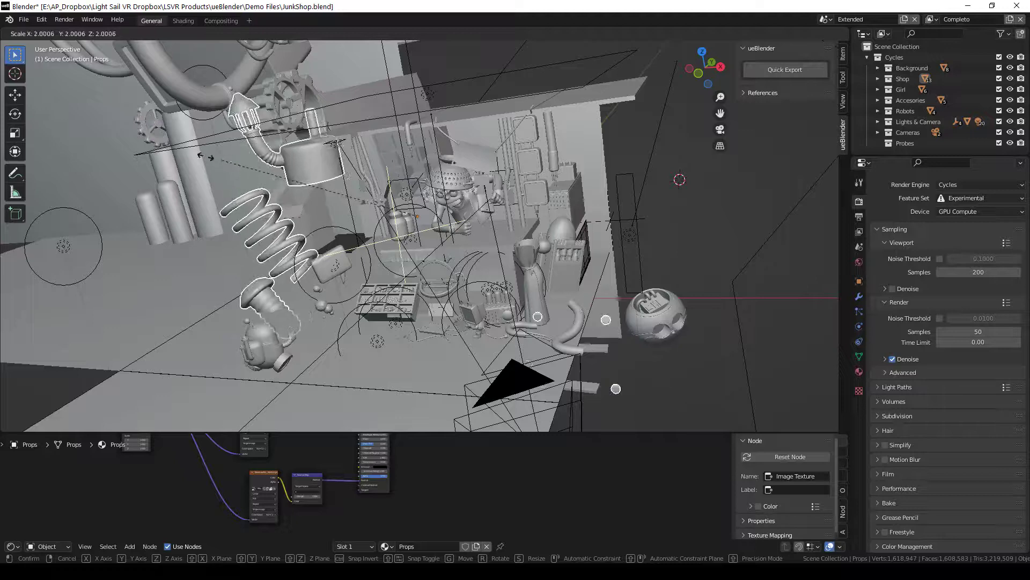
{"action": "left_click", "coordinate": [242, 152]}
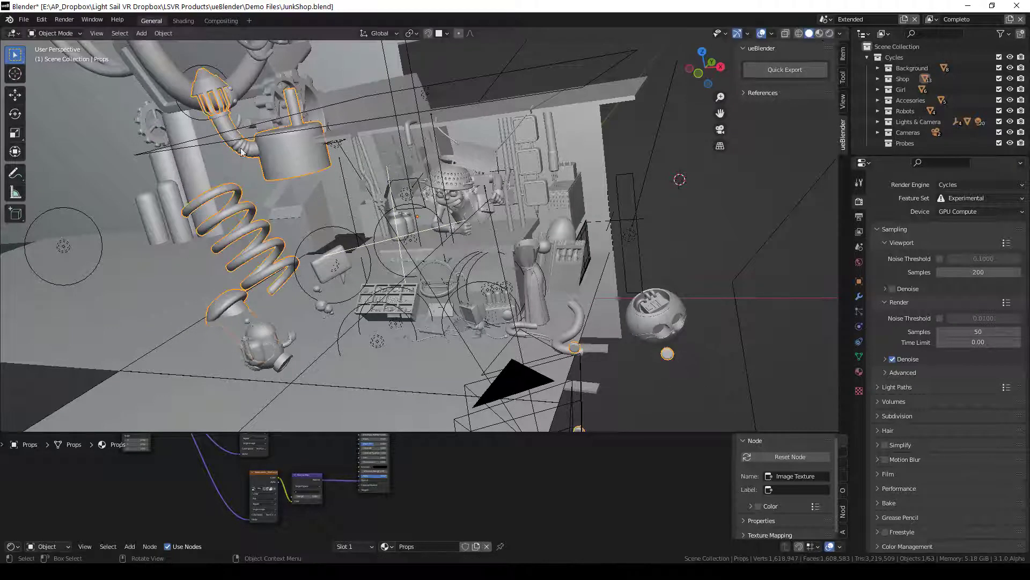
Step: Move the Background Cylinders in the horizontal plane to the foreground, beside the Wheel Robot
{"action": "left_click", "coordinate": [452, 198]}
{"action": "left_click", "coordinate": [457, 188]}
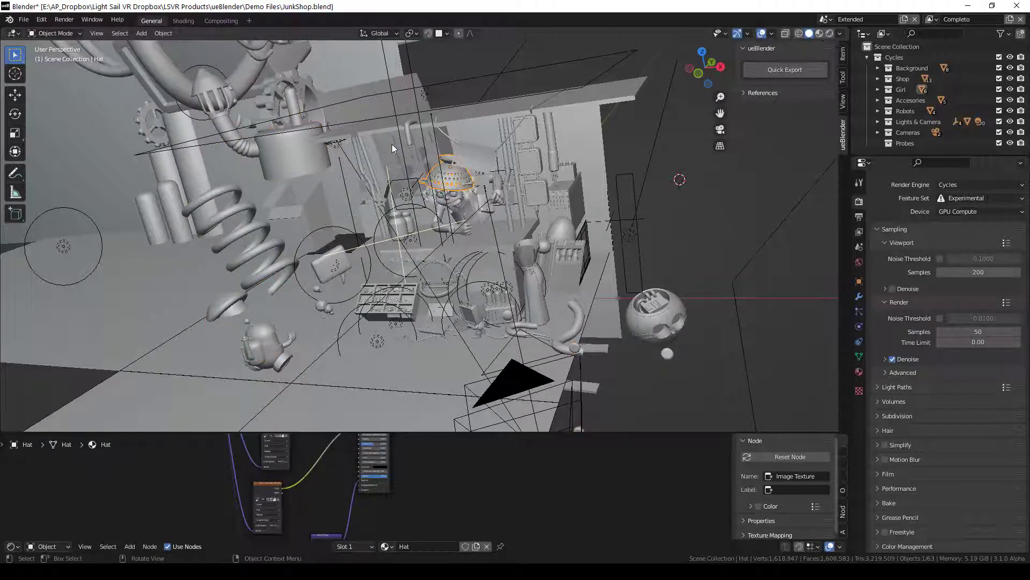
{"action": "left_click", "coordinate": [385, 133]}
{"action": "left_click", "coordinate": [153, 231]}
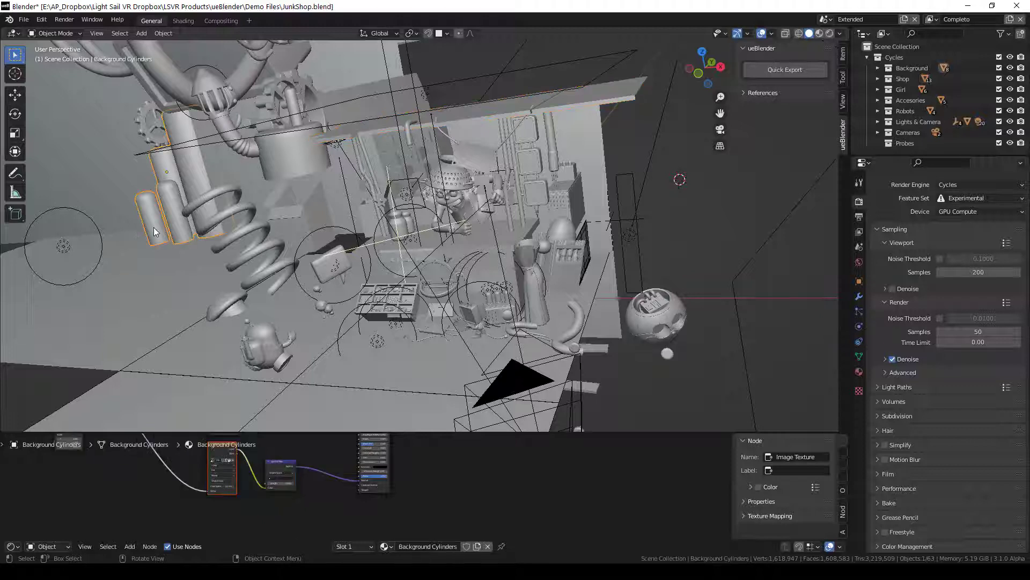
{"action": "key", "text": "g"}
{"action": "key", "text": "shift+z"}
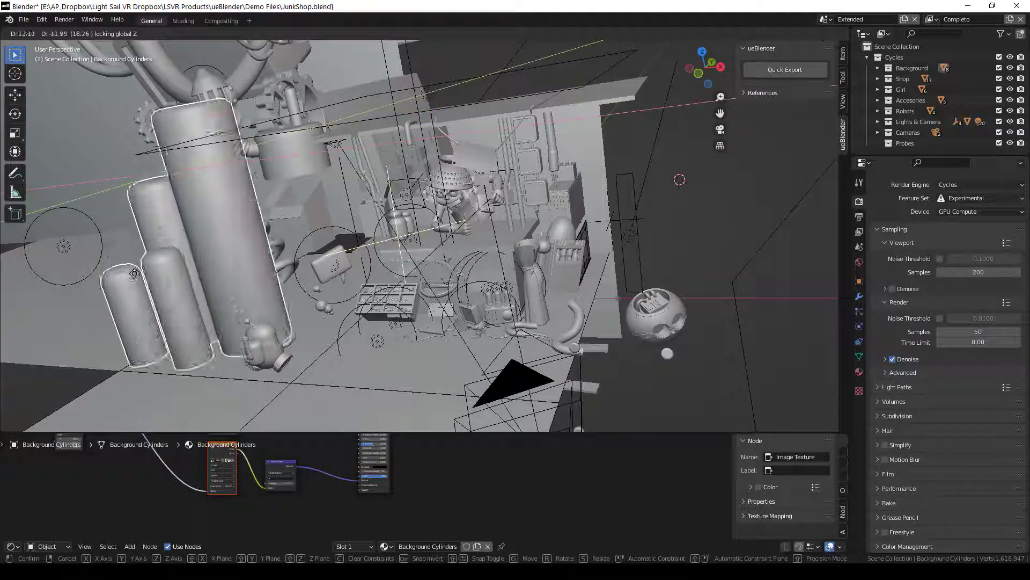
{"action": "left_click", "coordinate": [310, 292]}
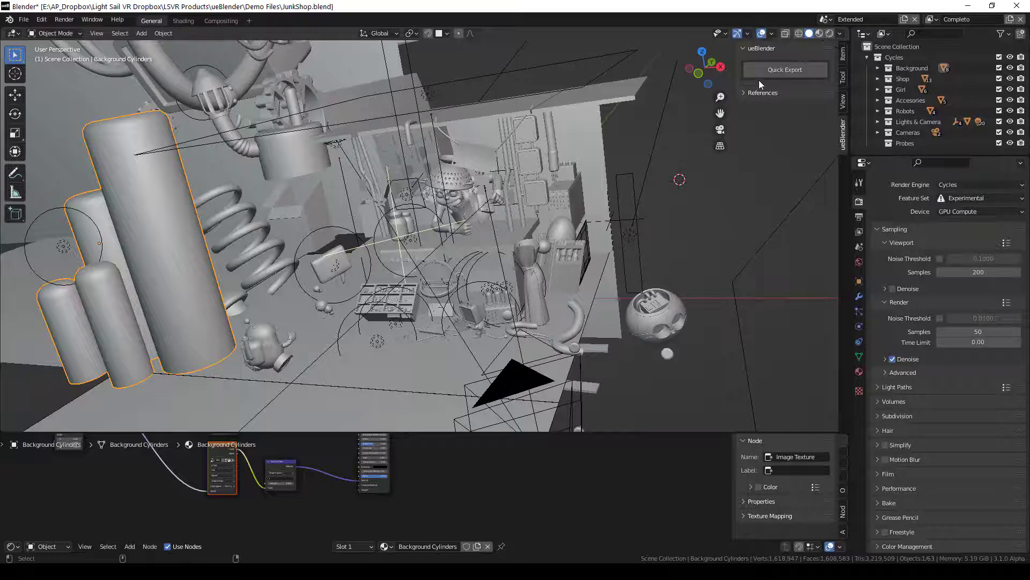
Step: Switch to Unreal Engine, open the USD Stage window and reload the JunkShop.usd stage
{"action": "key", "text": "alt+Tab"}
{"action": "left_click", "coordinate": [612, 117]}
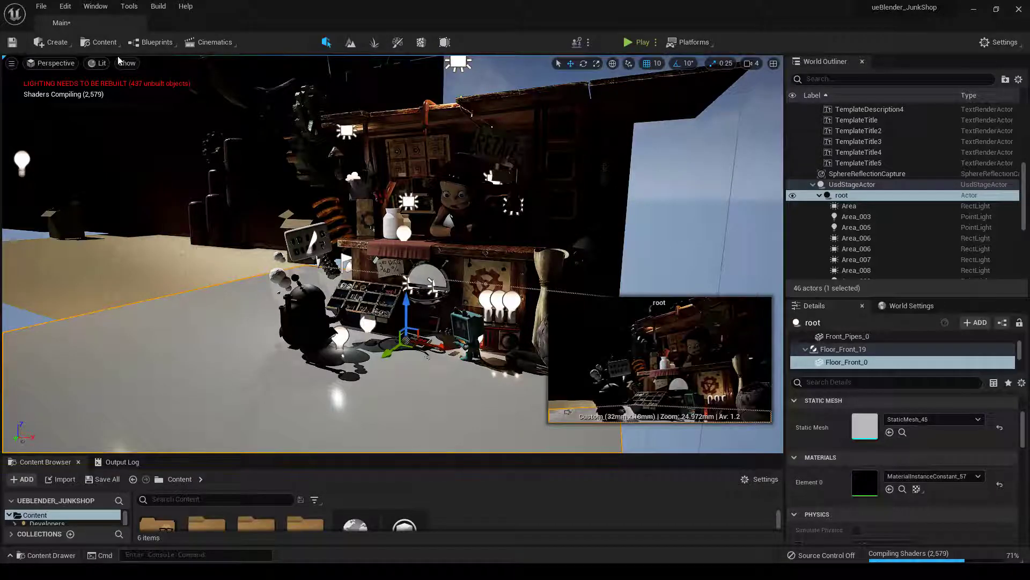
{"action": "left_click", "coordinate": [95, 6]}
{"action": "mouse_move", "coordinate": [144, 97]}
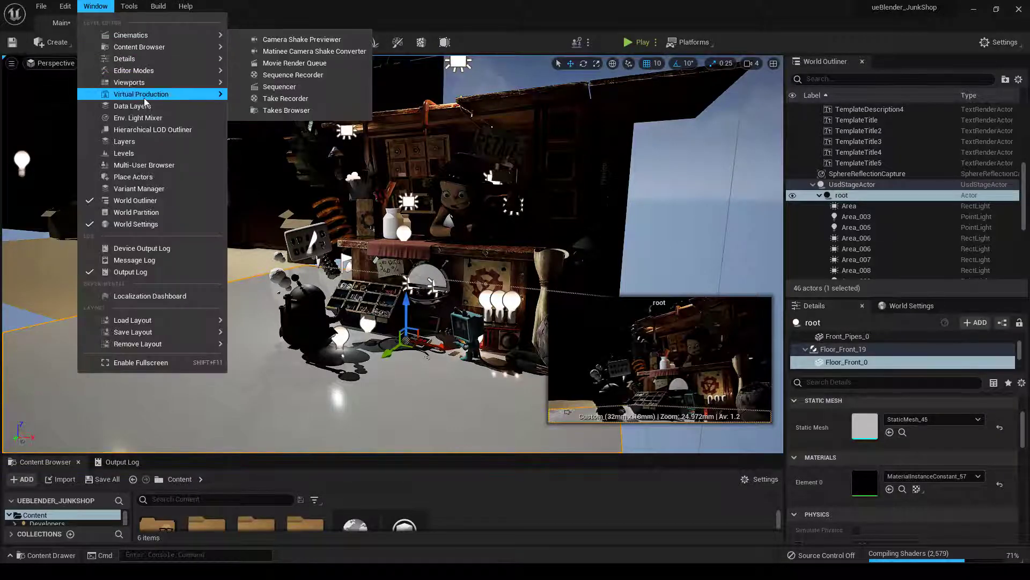
{"action": "left_click", "coordinate": [278, 182]}
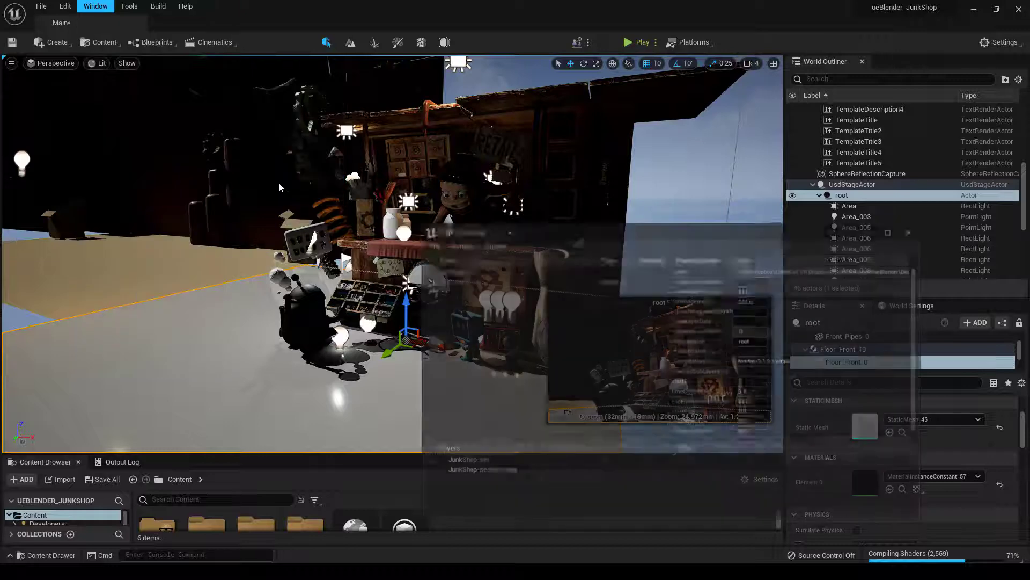
{"action": "left_click_drag", "start_coordinate": [590, 201], "coordinate": [871, 111]}
{"action": "left_click", "coordinate": [677, 125]}
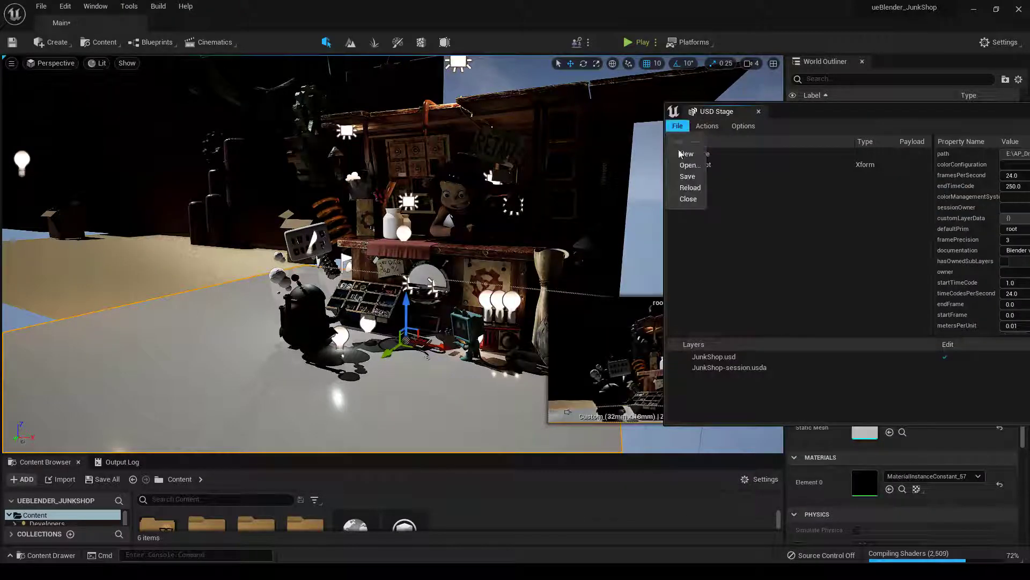
{"action": "left_click", "coordinate": [685, 187]}
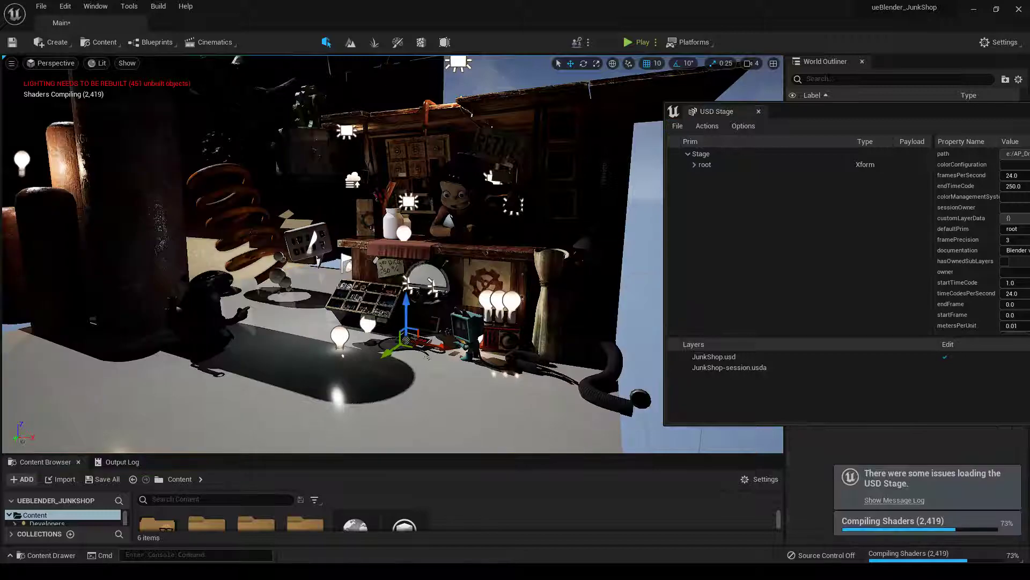
Step: Examine the moved cylinders, Wheel Robot, Cat Helmet and enlarged props in the reloaded stage from several distances and angles
{"action": "scroll", "coordinate": [558, 297], "scroll_direction": "down", "scroll_amount": 5}
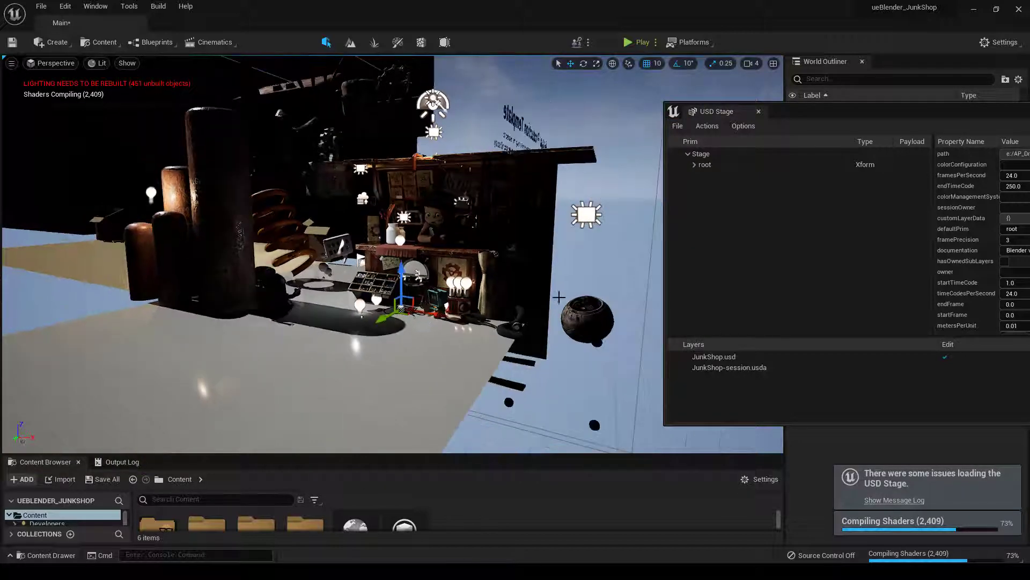
{"action": "scroll", "coordinate": [559, 296], "scroll_direction": "up", "scroll_amount": 1}
{"action": "left_click", "coordinate": [559, 297]}
{"action": "scroll", "coordinate": [483, 289], "scroll_direction": "up", "scroll_amount": 3}
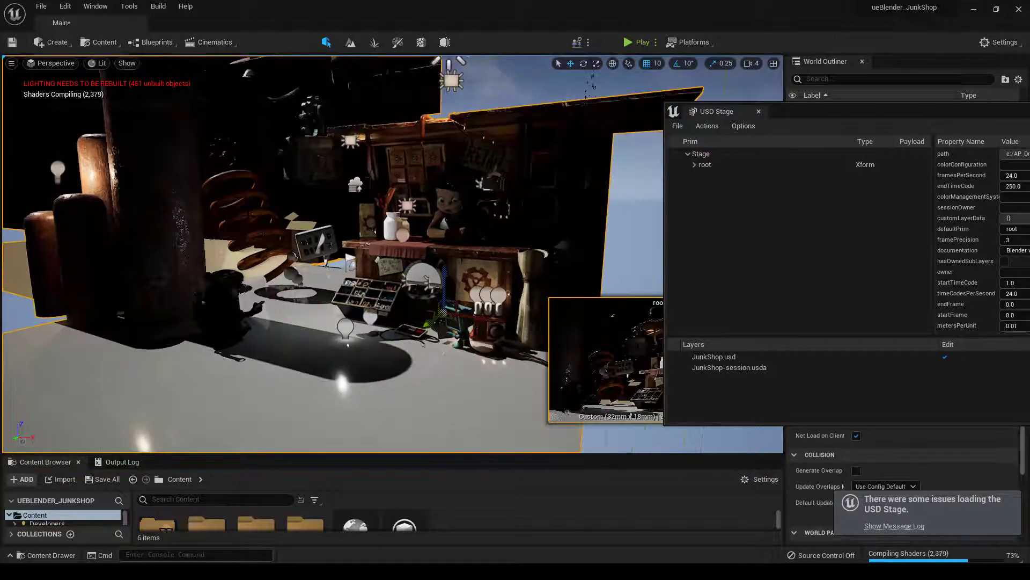
{"action": "middle_click_drag", "start_coordinate": [461, 279], "coordinate": [486, 306]}
{"action": "right_click_drag", "start_coordinate": [486, 306], "coordinate": [442, 276]}
{"action": "right_click_drag", "start_coordinate": [382, 269], "coordinate": [375, 270]}
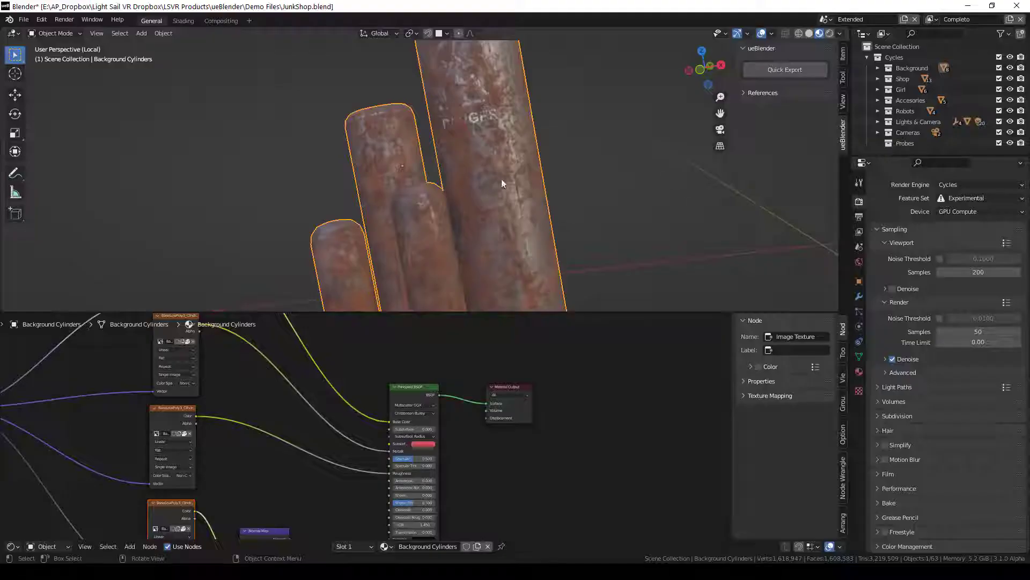
Step: In Blender, disconnect the base colour texture from the Background Cylinders' Principled BSDF and set its base colour to blue
{"action": "scroll", "coordinate": [499, 193], "scroll_direction": "down", "scroll_amount": 3}
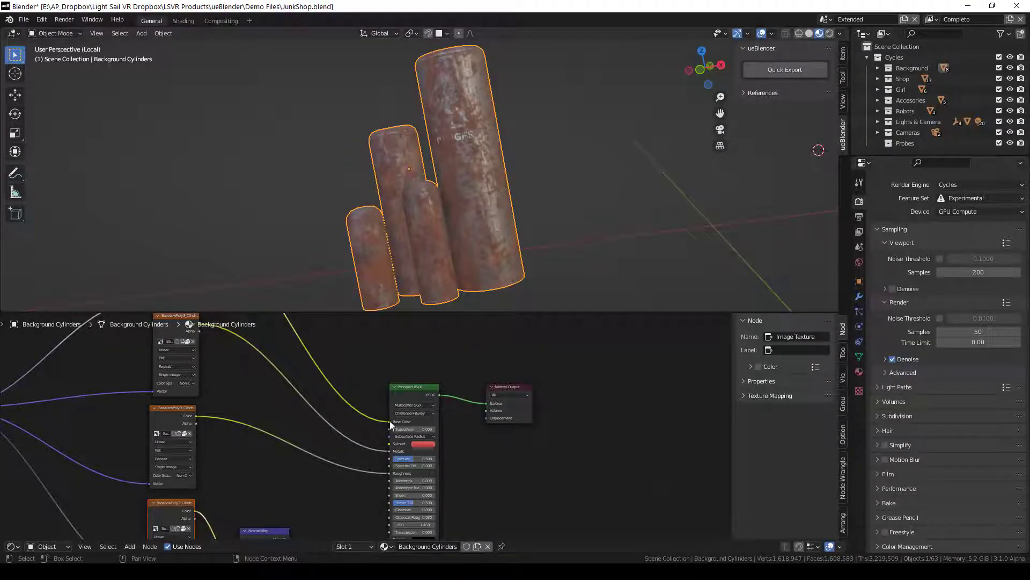
{"action": "left_click_drag", "start_coordinate": [389, 422], "coordinate": [370, 448]}
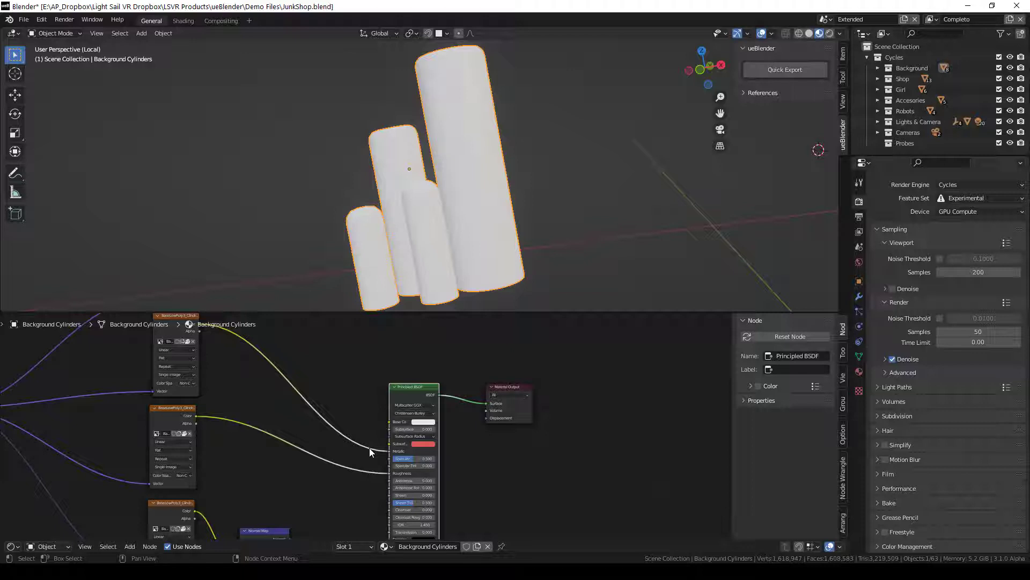
{"action": "left_click", "coordinate": [422, 422]}
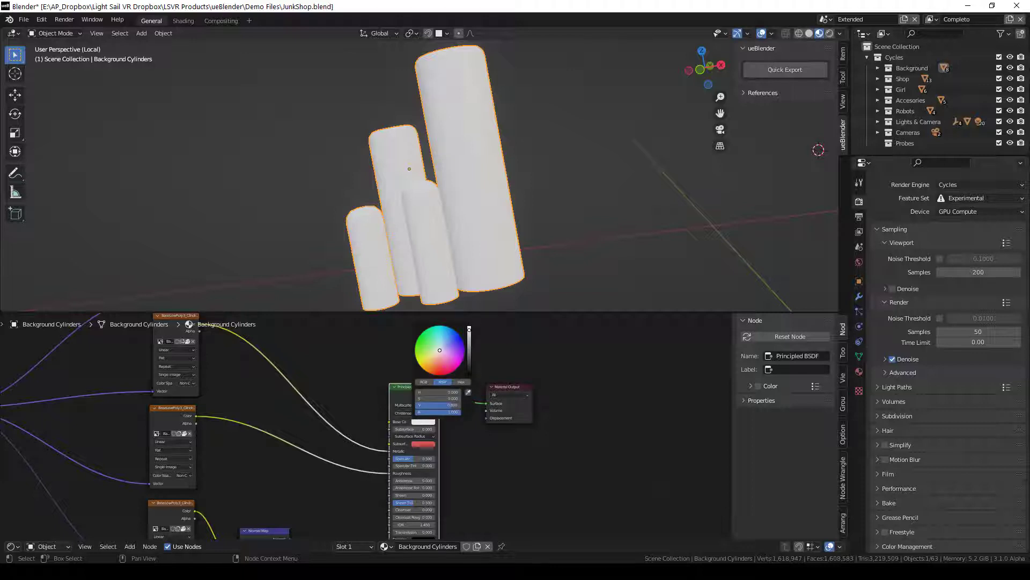
{"action": "left_click", "coordinate": [461, 338]}
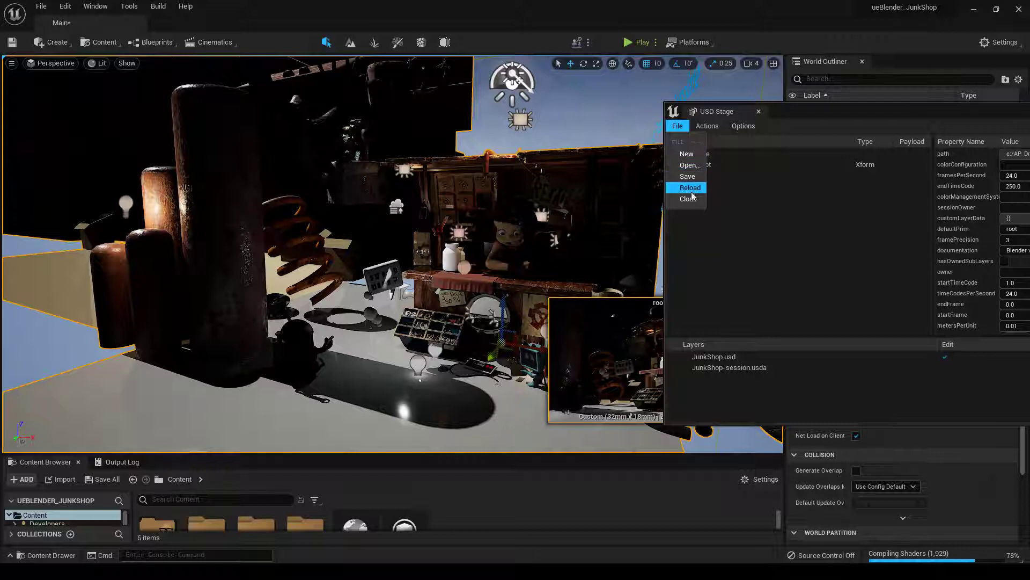
Step: Reload the JunkShop.usd stage in Unreal Engine and fly around the recoloured cylinders to inspect them
{"action": "left_click", "coordinate": [691, 192]}
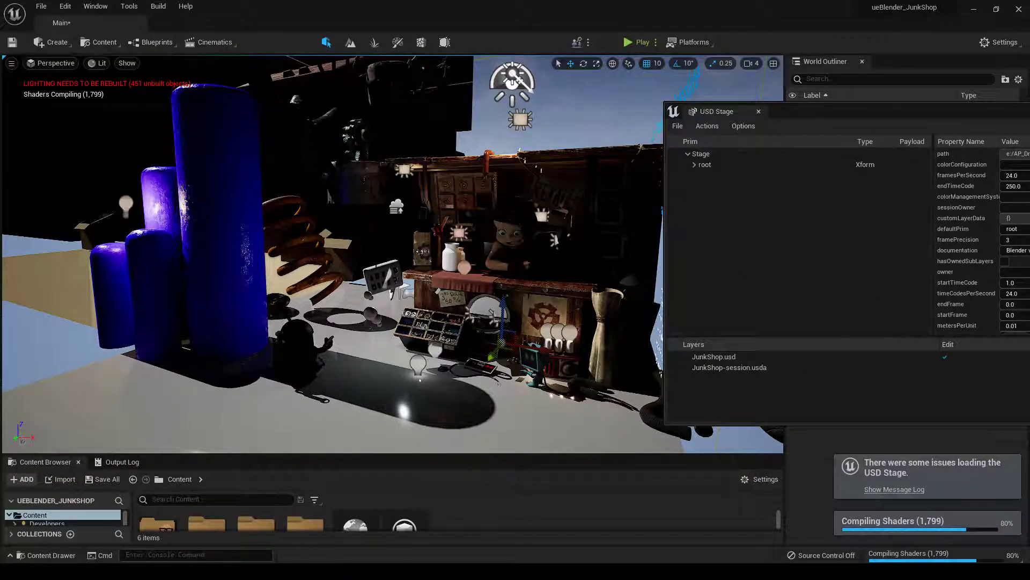
{"action": "key", "text": "s"}
{"action": "mouse_move", "coordinate": [271, 263]}
{"action": "right_mouse_down"}
{"action": "mouse_move", "coordinate": [290, 264]}
{"action": "mouse_move", "coordinate": [240, 263]}
{"action": "mouse_move", "coordinate": [257, 273]}
{"action": "mouse_move", "coordinate": [242, 253]}
{"action": "right_mouse_up"}
{"action": "key", "text": "s"}
{"action": "key", "text": "w"}
{"action": "key", "text": "s"}
{"action": "key", "text": "w"}
{"action": "key", "text": "a"}
{"action": "key", "text": "q"}
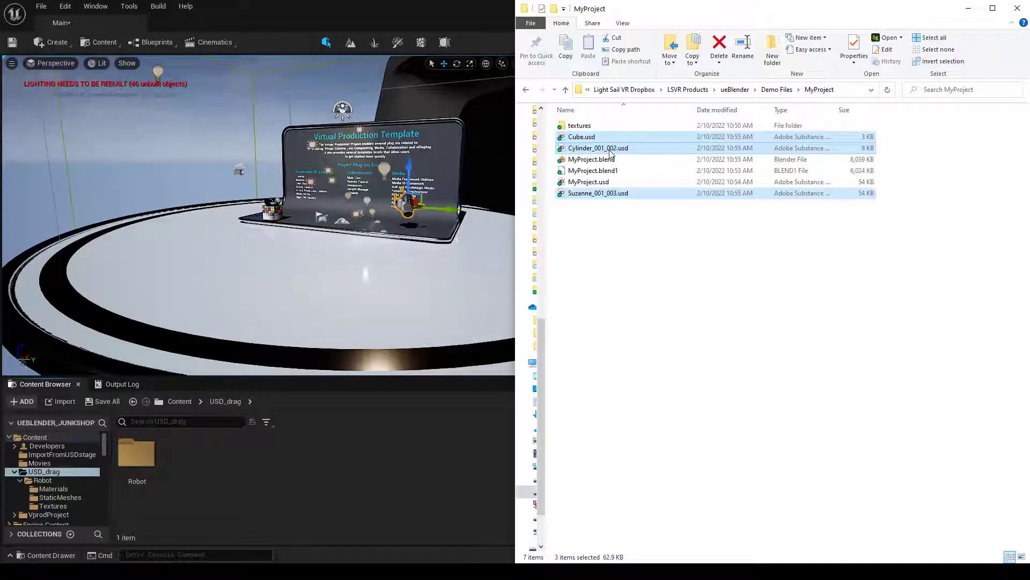
Step: Import Cube.usd, Cylinder_001_002.usd and Suzanne_001_003.usd into Unreal's USD_drag folder with the default options and place the imported meshes in the level
{"action": "left_click_drag", "start_coordinate": [613, 154], "coordinate": [317, 326]}
{"action": "left_click_drag", "start_coordinate": [279, 470], "coordinate": [278, 475]}
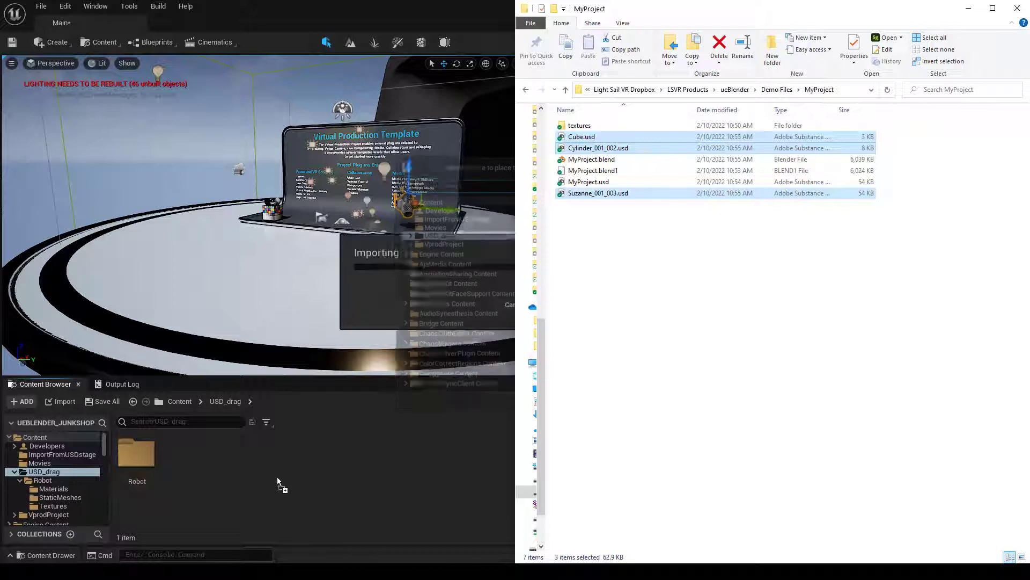
{"action": "left_click", "coordinate": [446, 160]}
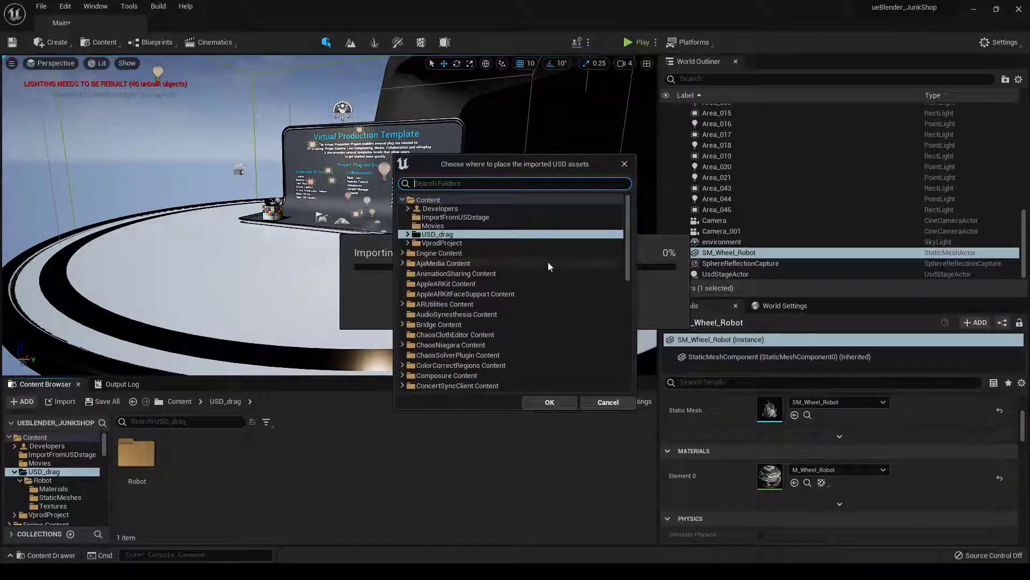
{"action": "left_click", "coordinate": [564, 403]}
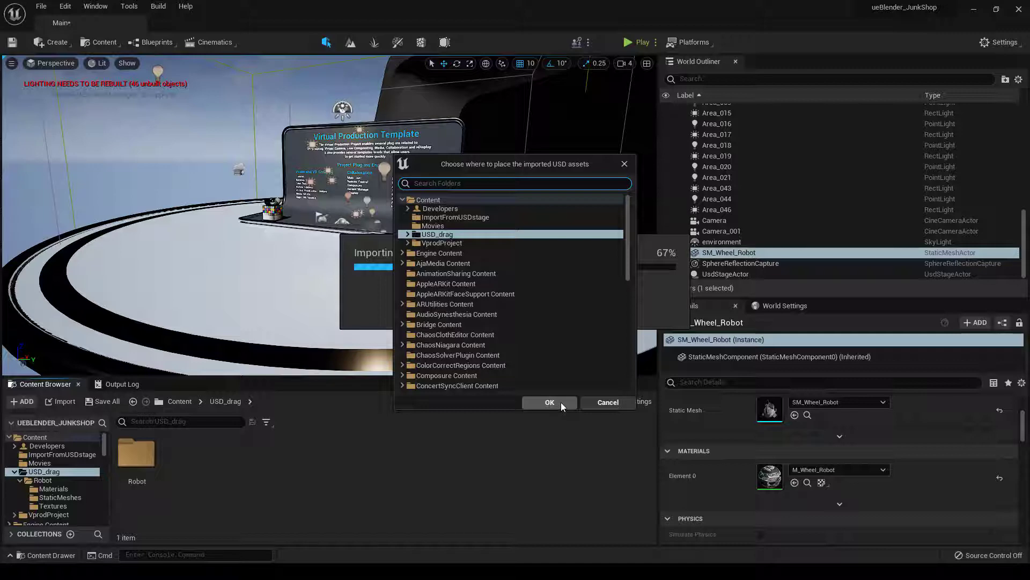
{"action": "left_click", "coordinate": [550, 403]}
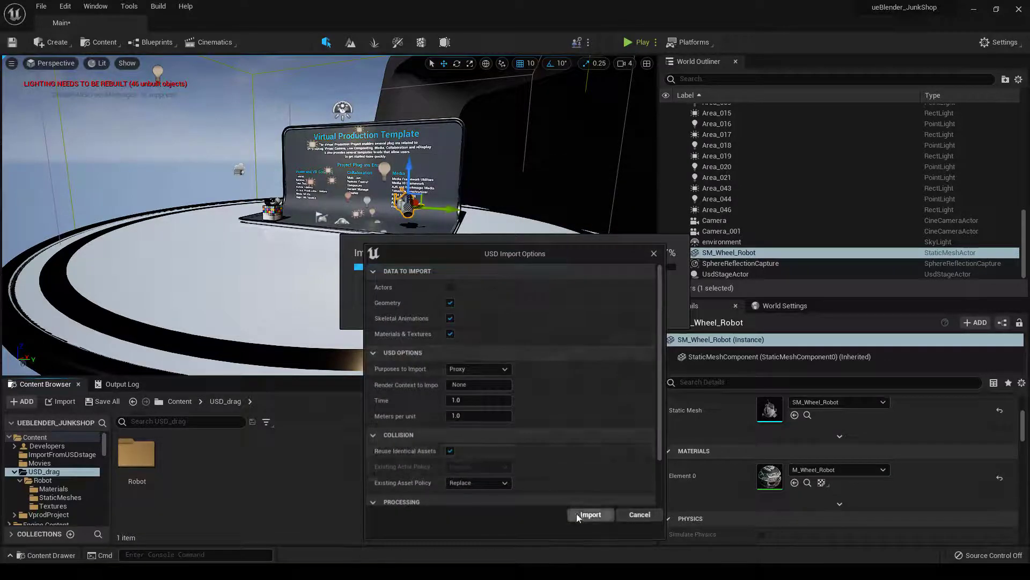
{"action": "left_click", "coordinate": [579, 517]}
{"action": "left_click_drag", "start_coordinate": [234, 453], "coordinate": [308, 319]}
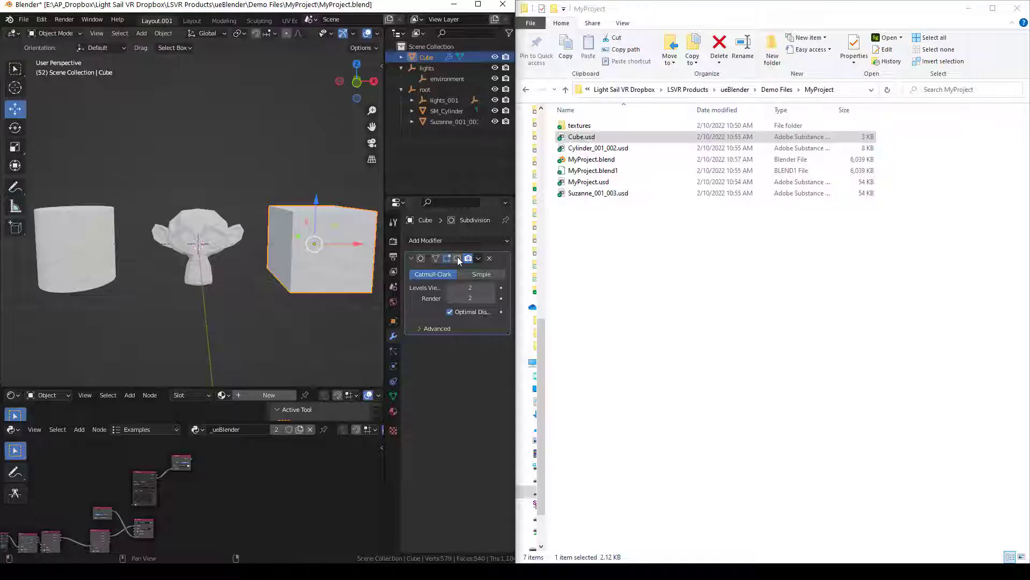
Step: In Blender, enable viewport display of the Cube's Subdivision modifier and the Suzanne object's Wireframe modifier
{"action": "left_click", "coordinate": [457, 256]}
{"action": "left_click", "coordinate": [217, 223]}
{"action": "left_click", "coordinate": [462, 258]}
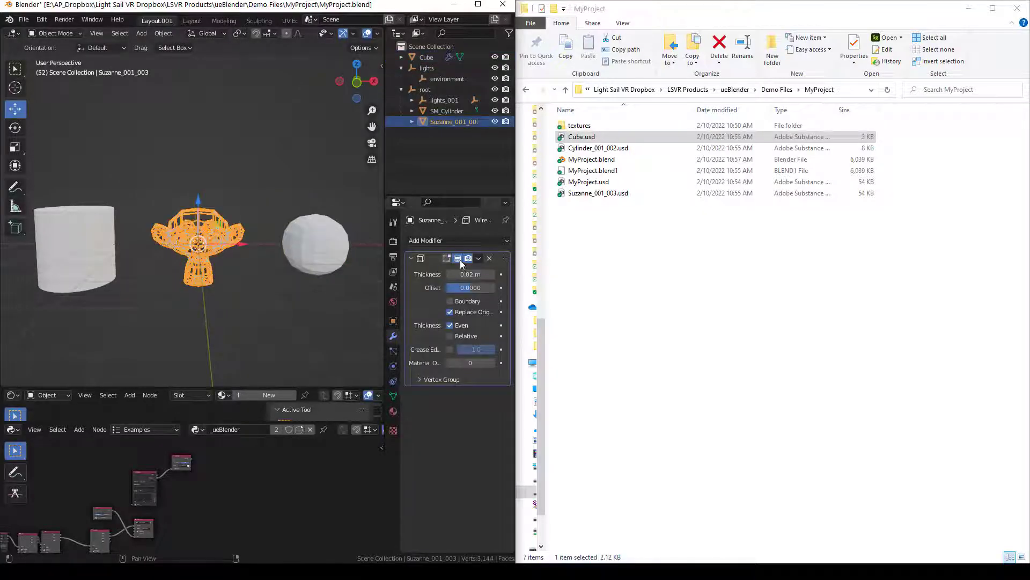
Step: Edit the SM_Cylinder mesh at the vertices of its top rim
{"action": "left_click", "coordinate": [60, 246]}
{"action": "key", "text": "Tab"}
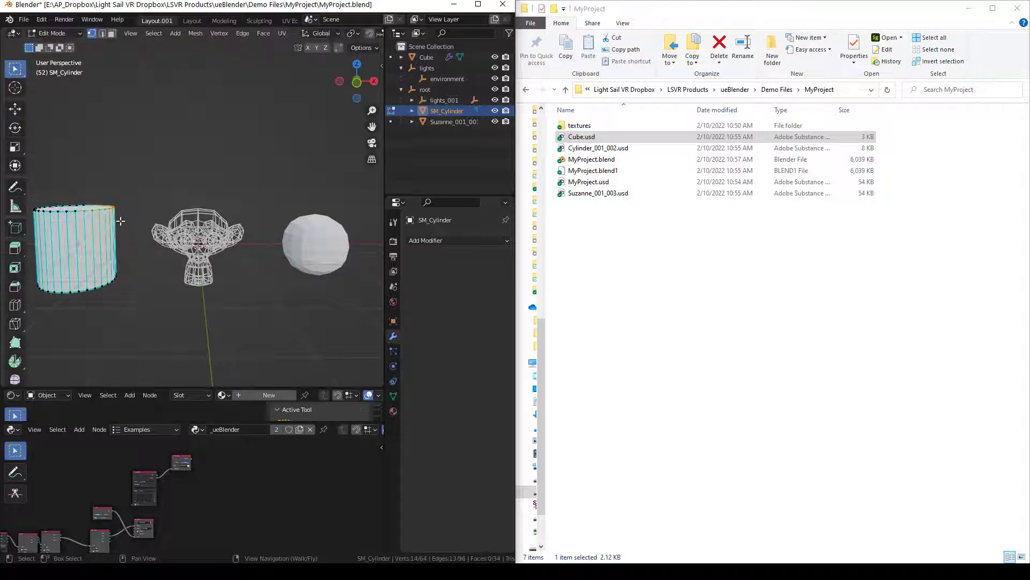
{"action": "right_click", "coordinate": [120, 220]}
{"action": "left_click", "coordinate": [120, 221]}
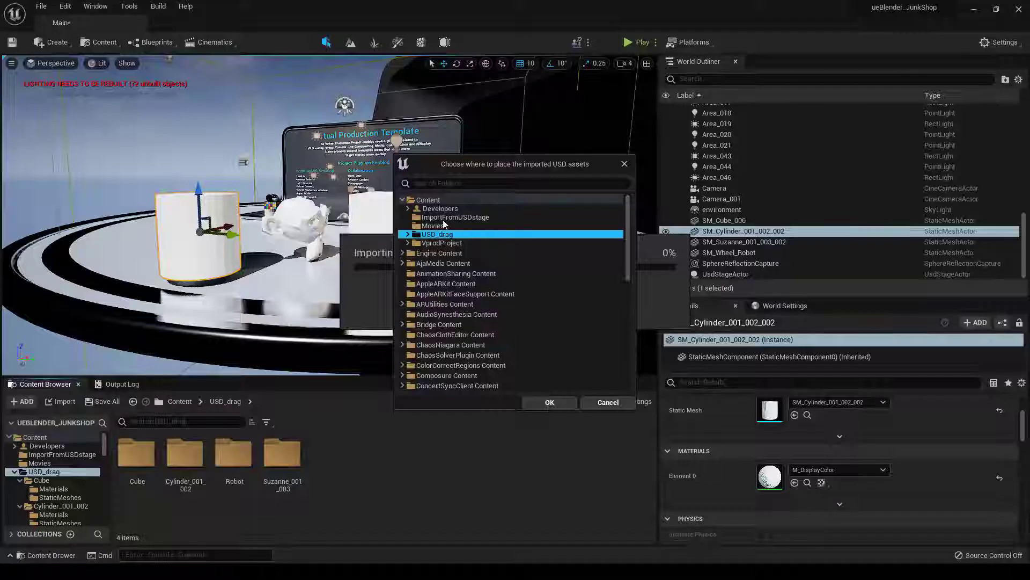
Step: Import the updated USD files into Unreal's USD_drag folder, replacing the existing assets
{"action": "left_click", "coordinate": [550, 402]}
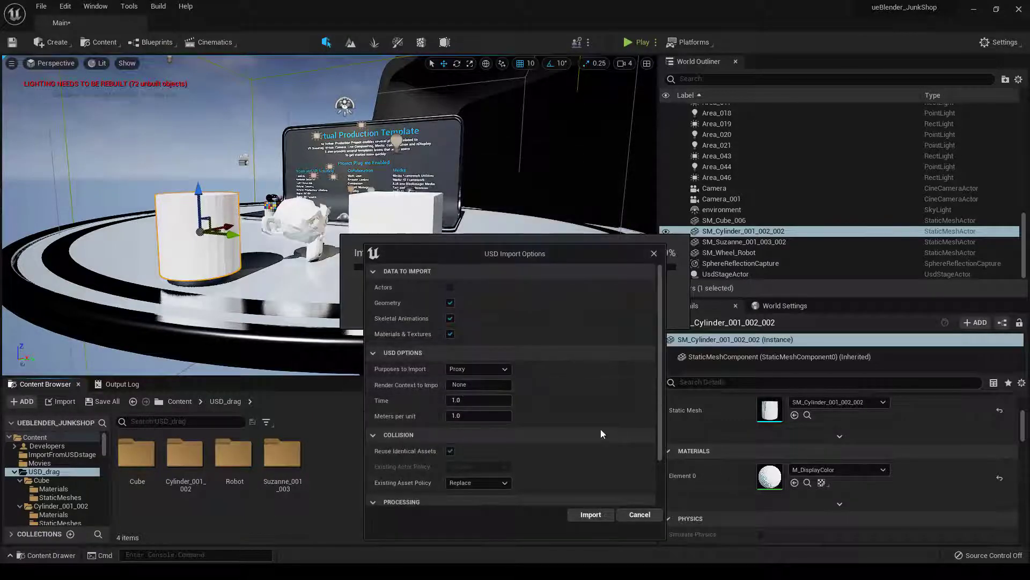
{"action": "left_click", "coordinate": [590, 514]}
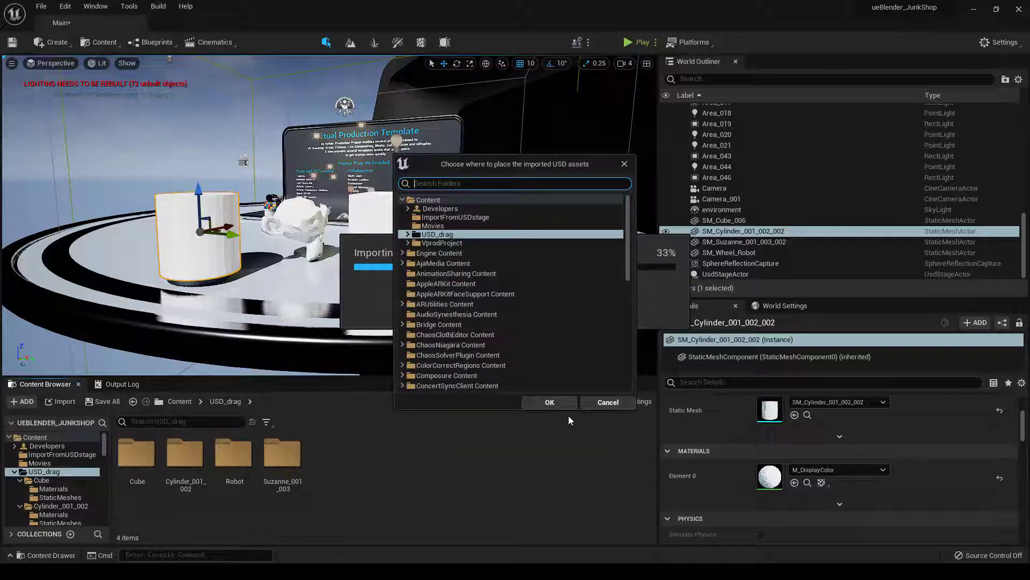
{"action": "left_click", "coordinate": [567, 406]}
{"action": "left_click", "coordinate": [586, 517]}
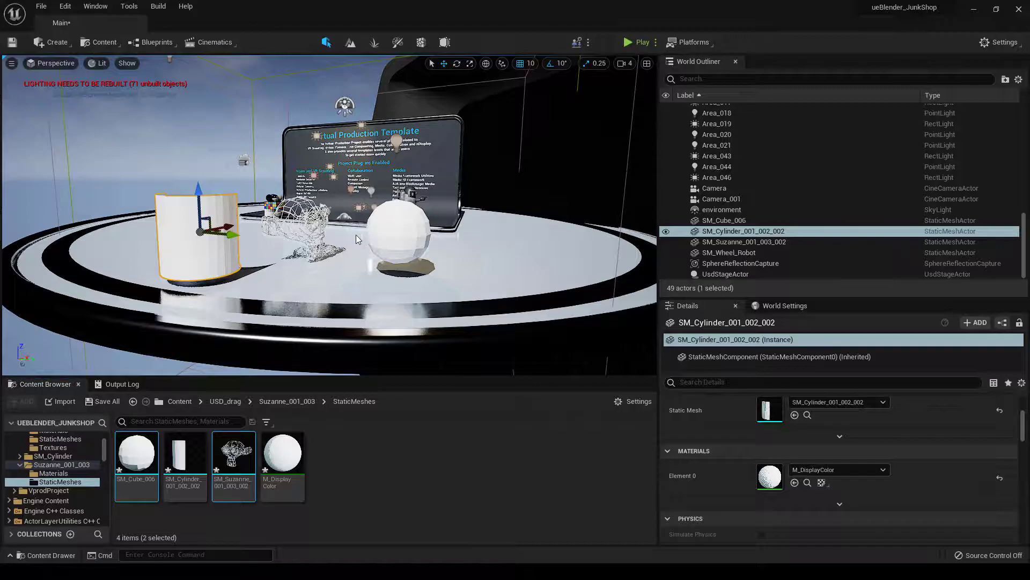
Step: Reimport the recoloured cube, cylinder and Suzanne USD files into Unreal's USD_drag folder with the existing asset policy Replace
{"action": "right_click_drag", "start_coordinate": [355, 234], "coordinate": [341, 230]}
{"action": "key", "text": "w"}
{"action": "left_click_drag", "start_coordinate": [338, 215], "coordinate": [360, 196]}
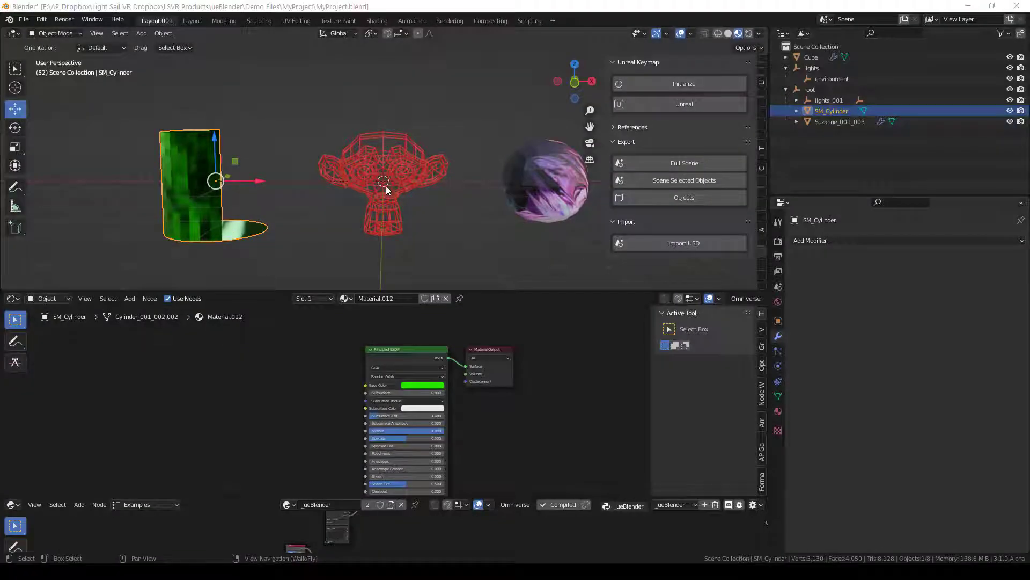
{"action": "left_click", "coordinate": [386, 188]}
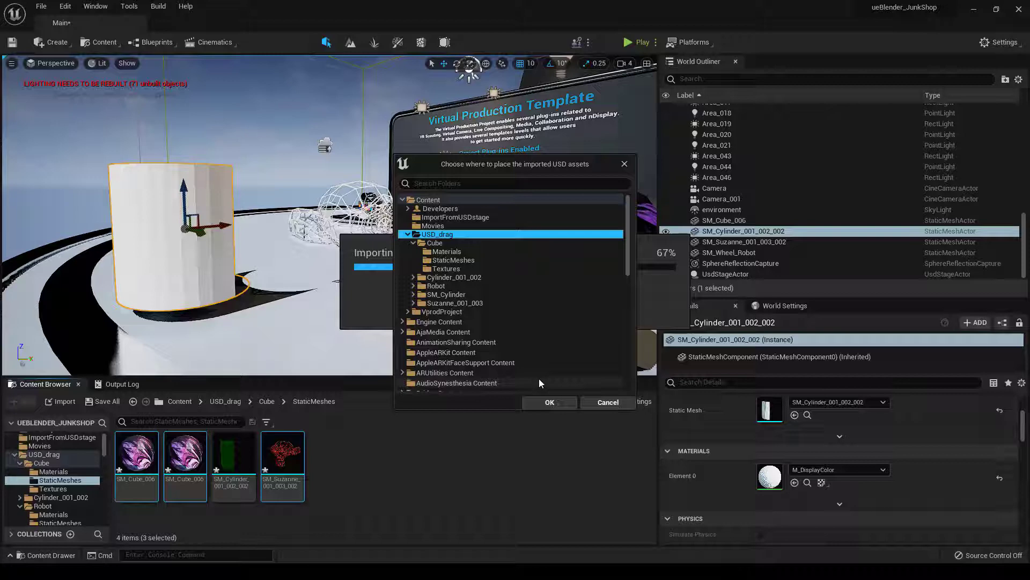
{"action": "left_click", "coordinate": [554, 400]}
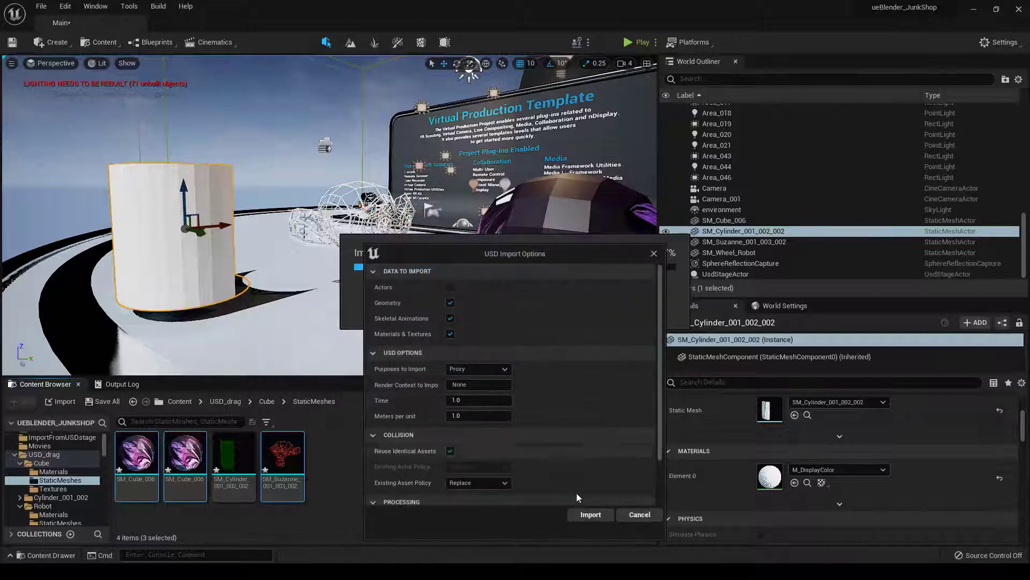
{"action": "left_click", "coordinate": [590, 514]}
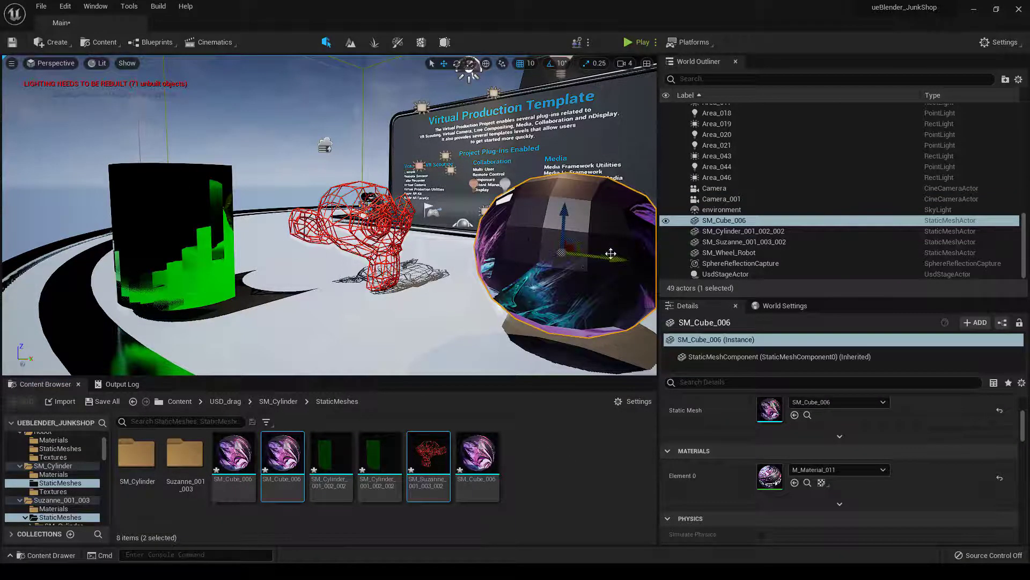
Step: Select the cylinder in the level and examine the updated materials of the reimported meshes
{"action": "left_click", "coordinate": [183, 236]}
{"action": "left_click_drag", "start_coordinate": [183, 236], "coordinate": [407, 236], "text": "alt"}
{"action": "right_click_drag", "start_coordinate": [408, 236], "coordinate": [225, 236]}
{"action": "left_click_drag", "start_coordinate": [263, 215], "coordinate": [247, 215], "text": "alt"}
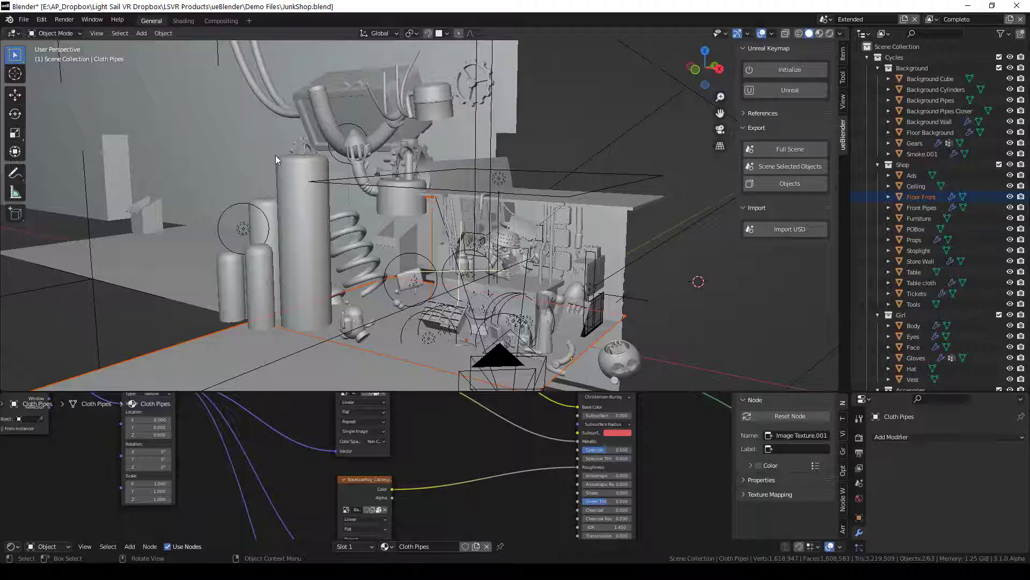
Step: Export all JunkShop objects from Blender as individual USD files and import them into Unreal's SelectedObjects folder
{"action": "key", "text": "a"}
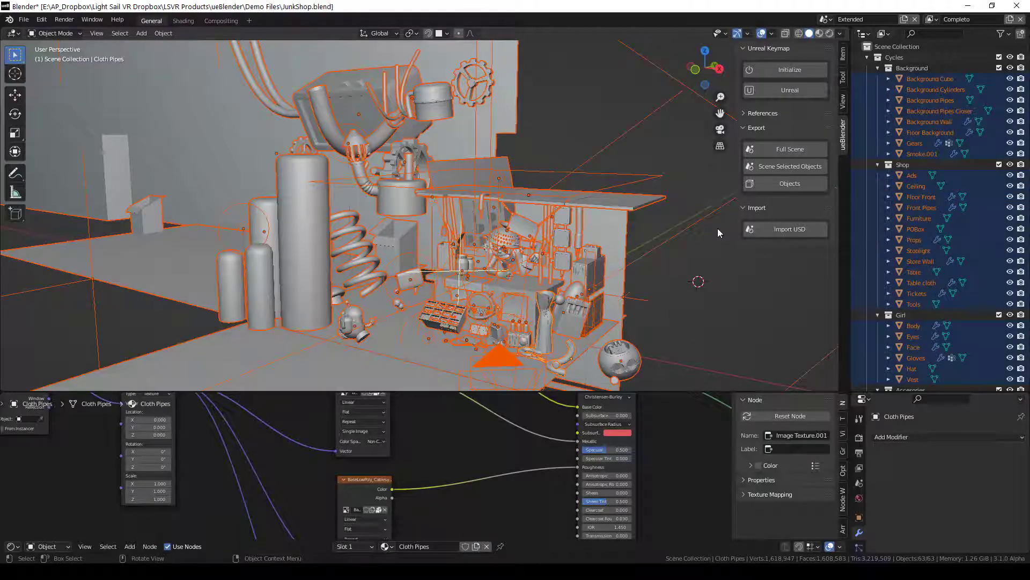
{"action": "left_click", "coordinate": [822, 185]}
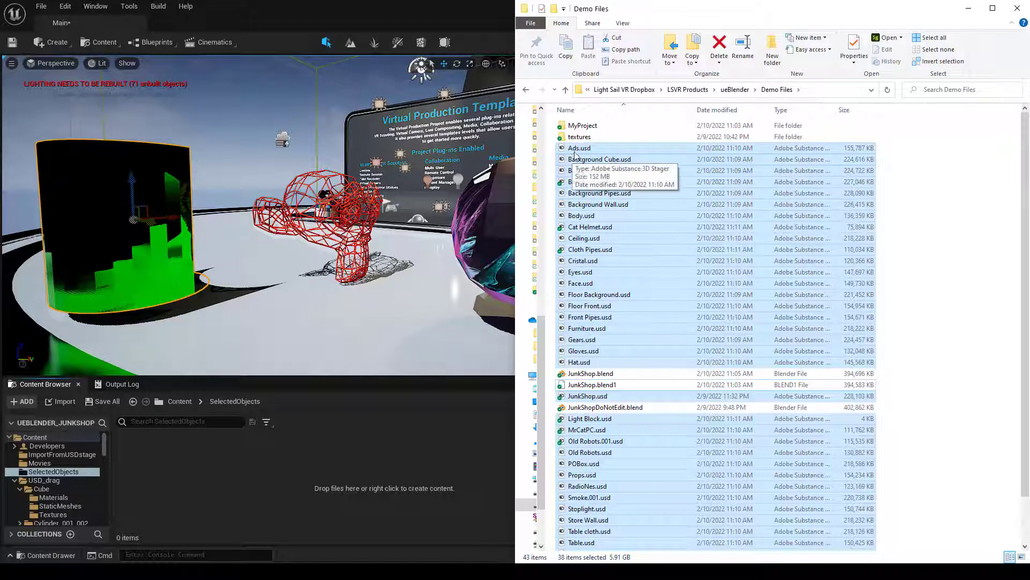
{"action": "left_click_drag", "start_coordinate": [571, 159], "coordinate": [596, 256]}
{"action": "left_click_drag", "start_coordinate": [326, 452], "coordinate": [327, 452]}
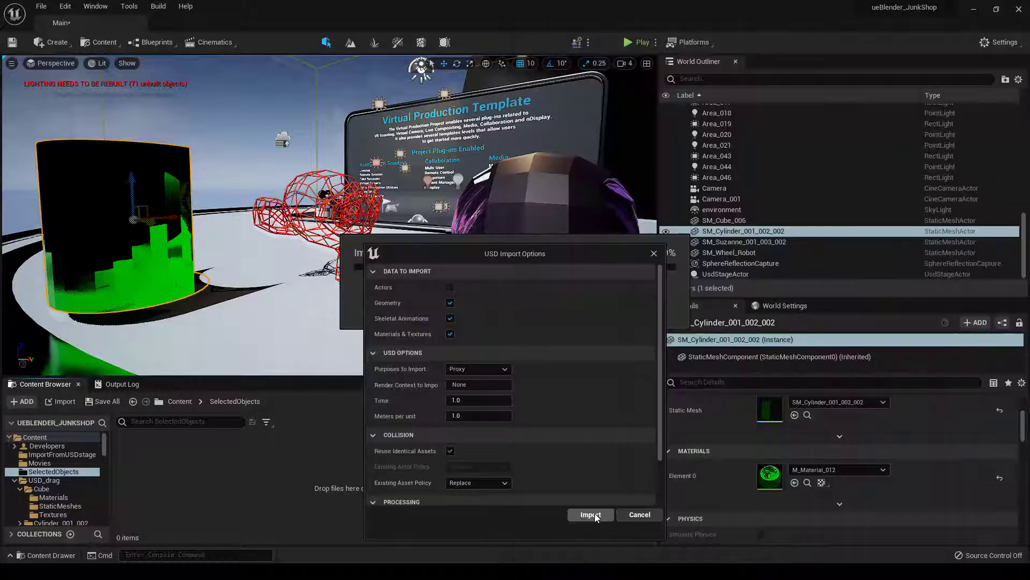
{"action": "left_click", "coordinate": [595, 513]}
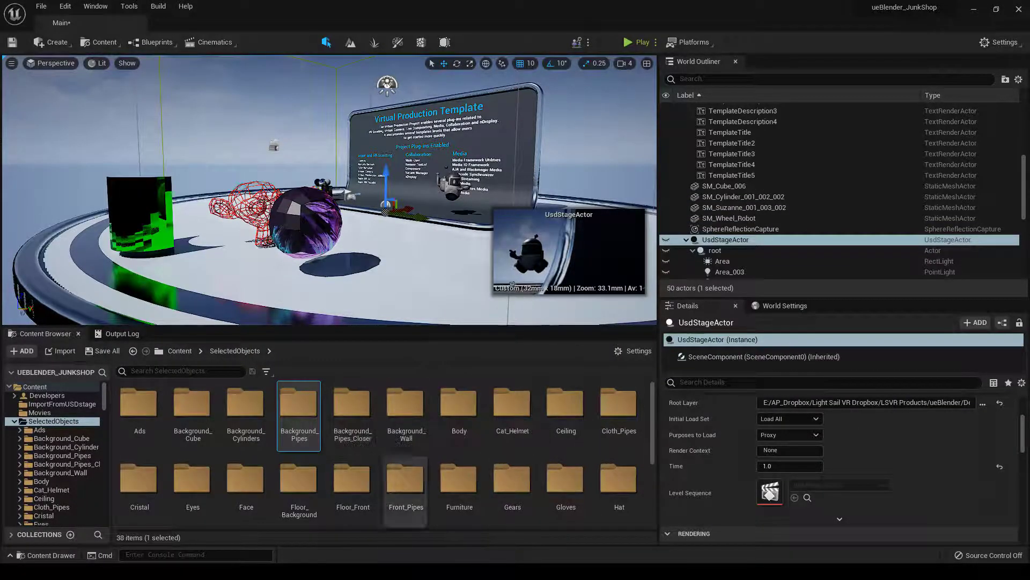
Step: Look through the imported SelectedObjects subfolders and filter the folder to show only Static Mesh assets
{"action": "scroll", "coordinate": [647, 459], "scroll_direction": "down", "scroll_amount": 1}
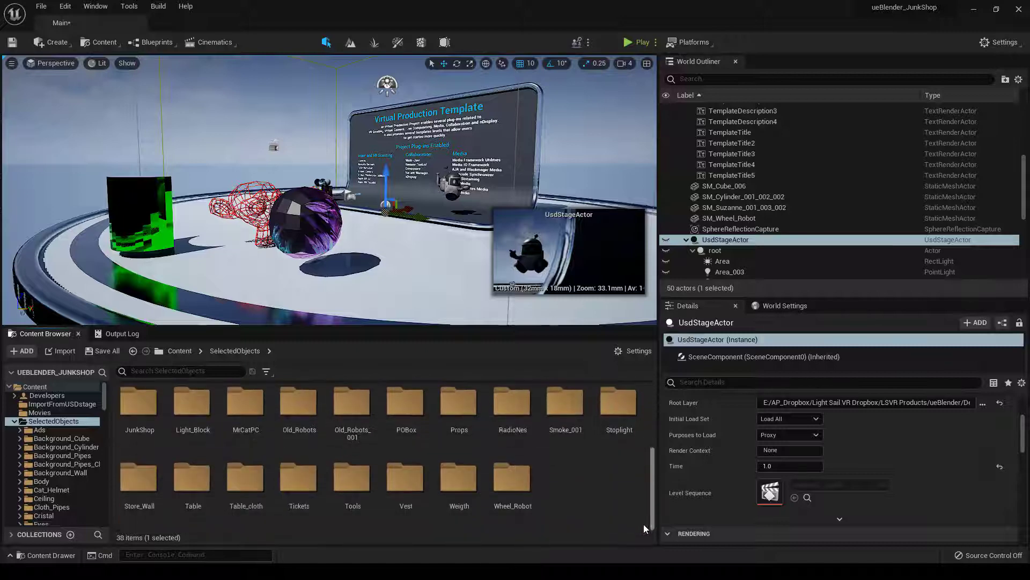
{"action": "scroll", "coordinate": [639, 424], "scroll_direction": "up", "scroll_amount": 1}
{"action": "scroll", "coordinate": [258, 472], "scroll_direction": "down", "scroll_amount": 2}
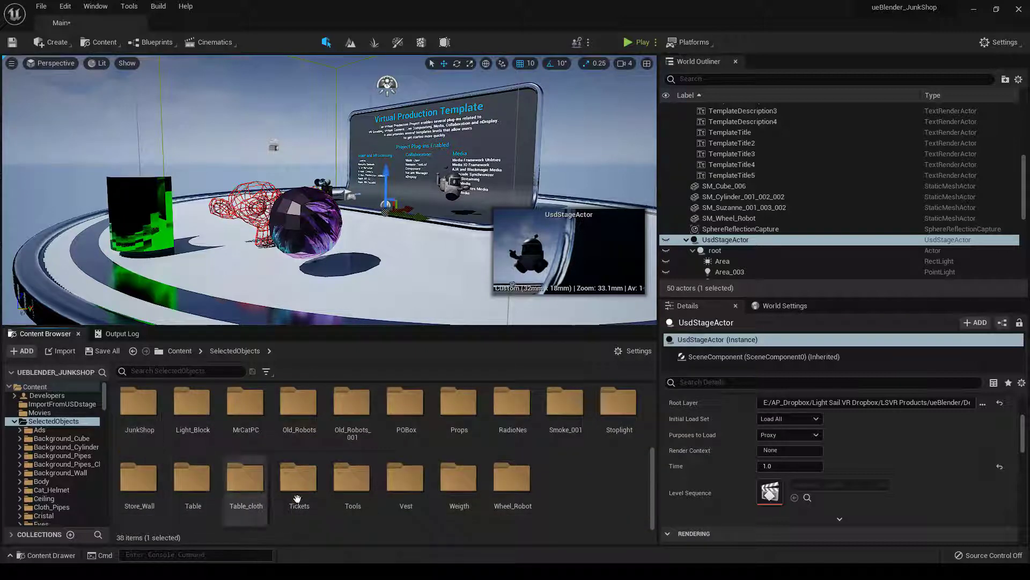
{"action": "scroll", "coordinate": [290, 479], "scroll_direction": "up", "scroll_amount": 2}
{"action": "double_click", "coordinate": [318, 406]}
{"action": "left_click", "coordinate": [235, 351]}
{"action": "left_click", "coordinate": [267, 371]}
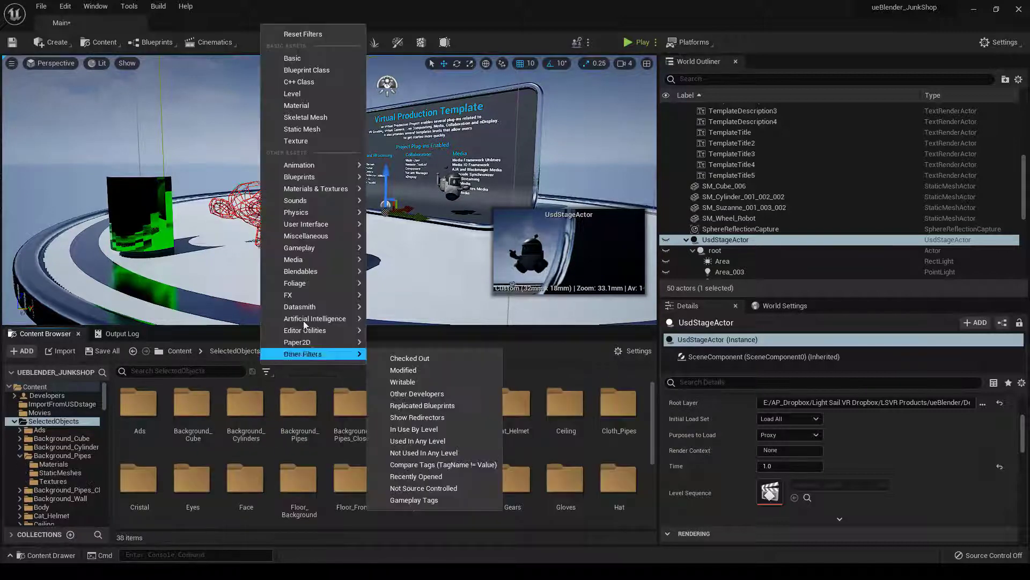
{"action": "left_click", "coordinate": [303, 129]}
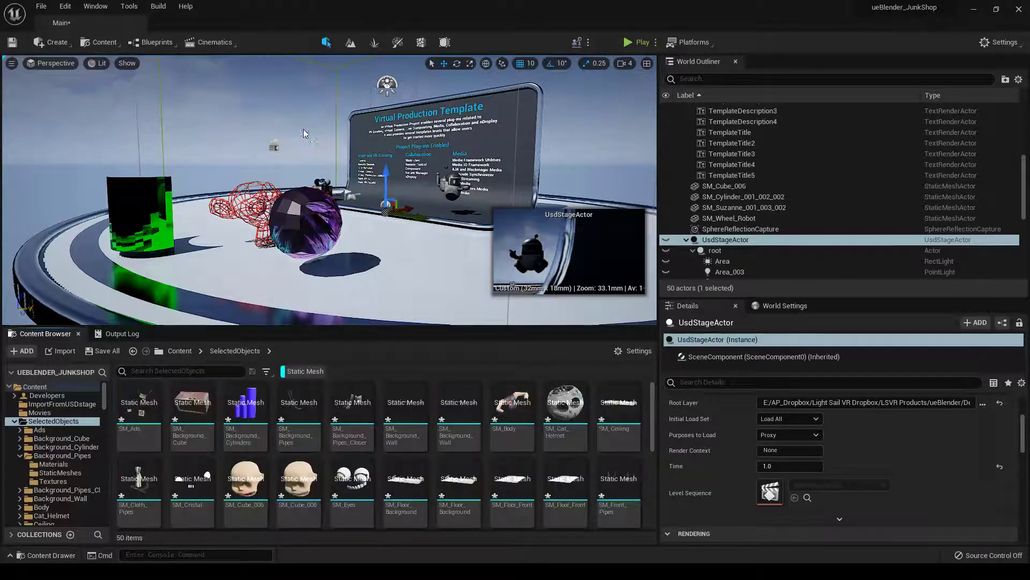
Step: Place SM_Background_Cylinders on the stage in front of the template board and raise it vertically
{"action": "left_click", "coordinate": [258, 401]}
{"action": "left_click_drag", "start_coordinate": [258, 400], "coordinate": [461, 100]}
{"action": "scroll", "coordinate": [405, 127], "scroll_direction": "down", "scroll_amount": 5}
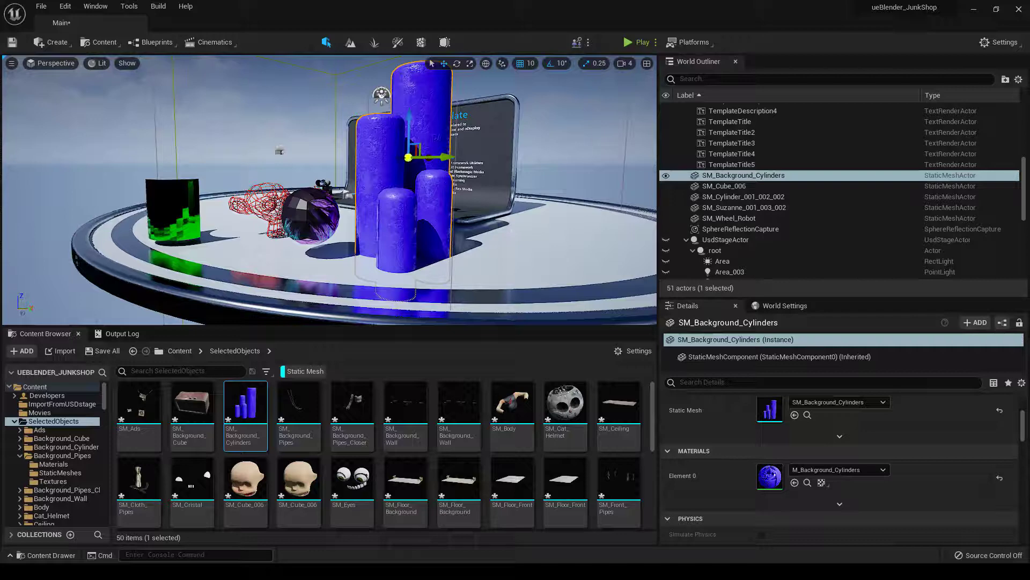
{"action": "left_click_drag", "start_coordinate": [406, 125], "coordinate": [409, 97]}
{"action": "scroll", "coordinate": [551, 227], "scroll_direction": "down", "scroll_amount": 2}
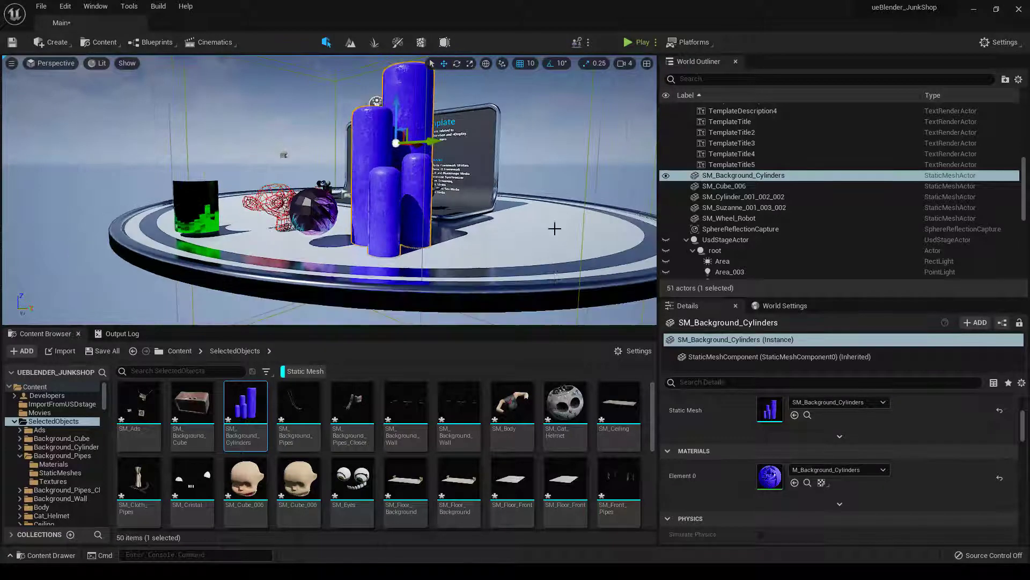
Step: Place SM_Cat_Helmet, SM_Cloth_Pipes, SM_Stoplight and SM_Store_Wall on the stage beside the blue cylinders
{"action": "left_click_drag", "start_coordinate": [565, 396], "coordinate": [540, 214]}
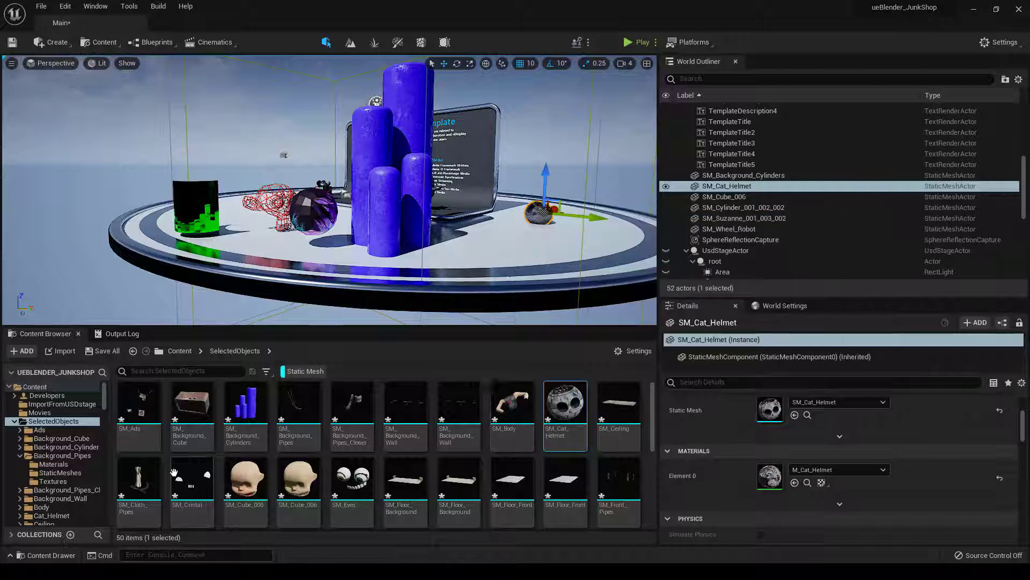
{"action": "left_click_drag", "start_coordinate": [512, 408], "coordinate": [513, 246]}
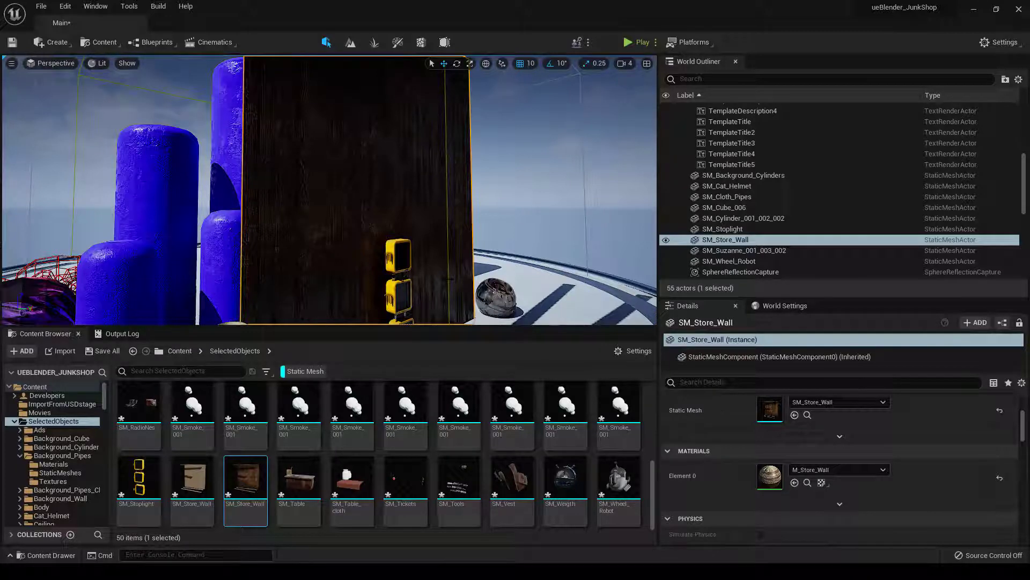
{"action": "scroll", "coordinate": [330, 190], "scroll_direction": "down", "scroll_amount": 2}
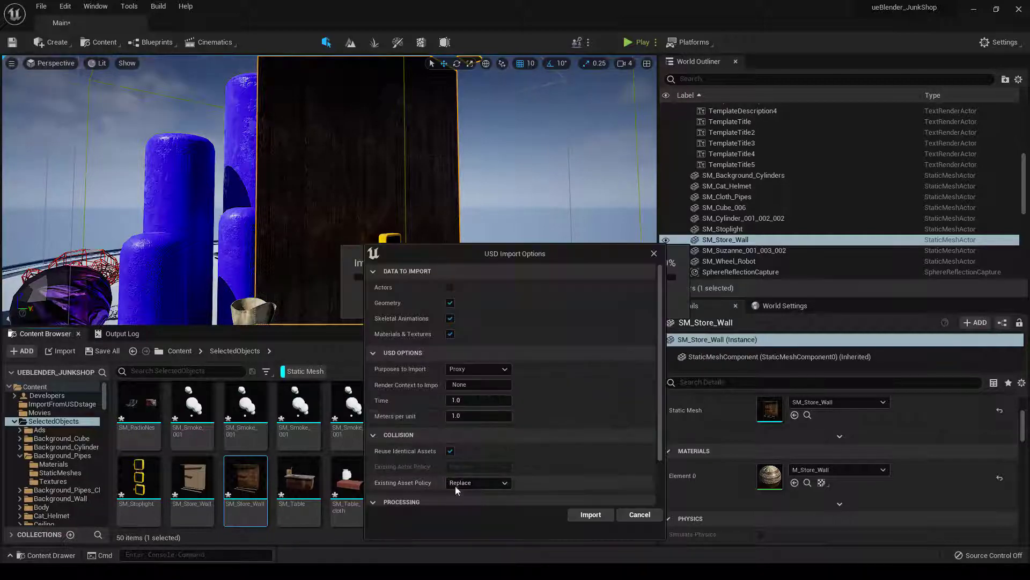
Step: Reimport the Store Wall USD file into the SelectedObjects folder, replacing the existing assets
{"action": "left_click", "coordinate": [588, 516]}
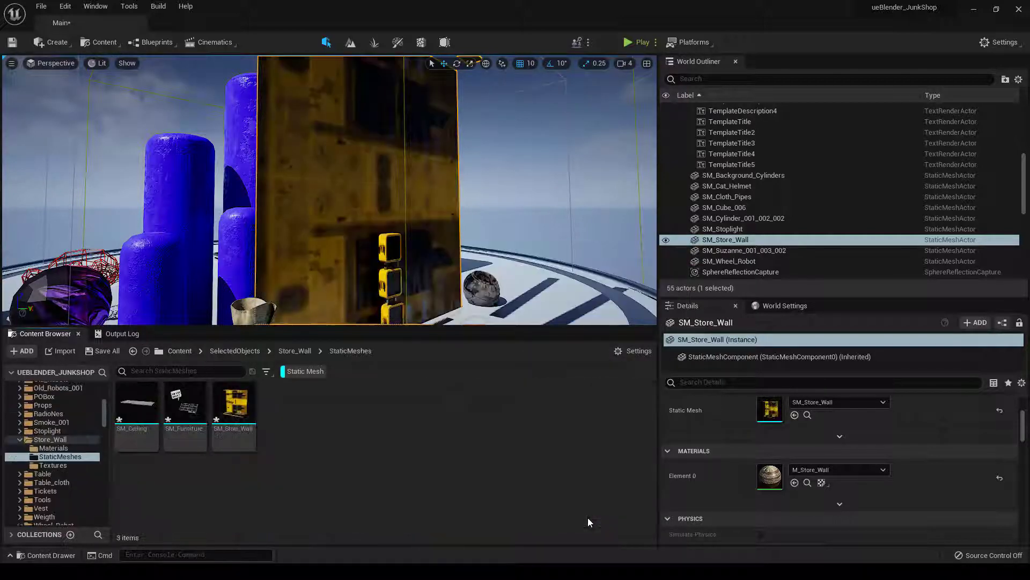
{"action": "right_click_drag", "start_coordinate": [456, 291], "coordinate": [456, 333]}
{"action": "left_click_drag", "start_coordinate": [376, 301], "coordinate": [408, 299], "text": "alt"}
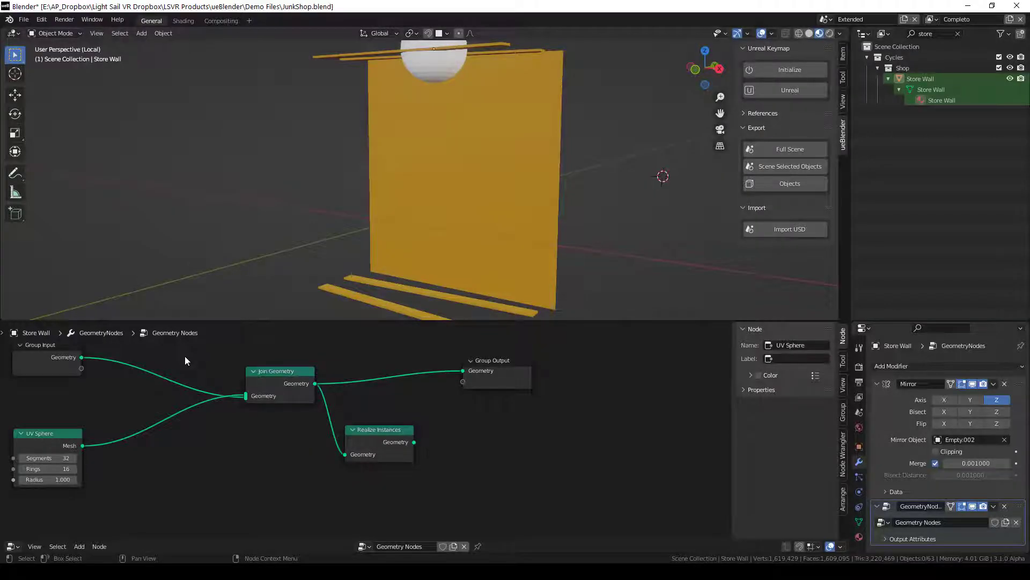
Step: In Blender, route Store Wall's joined geometry through Realize Instances into the Group Output and open the GeometryNodes modifier's options
{"action": "left_click", "coordinate": [410, 445]}
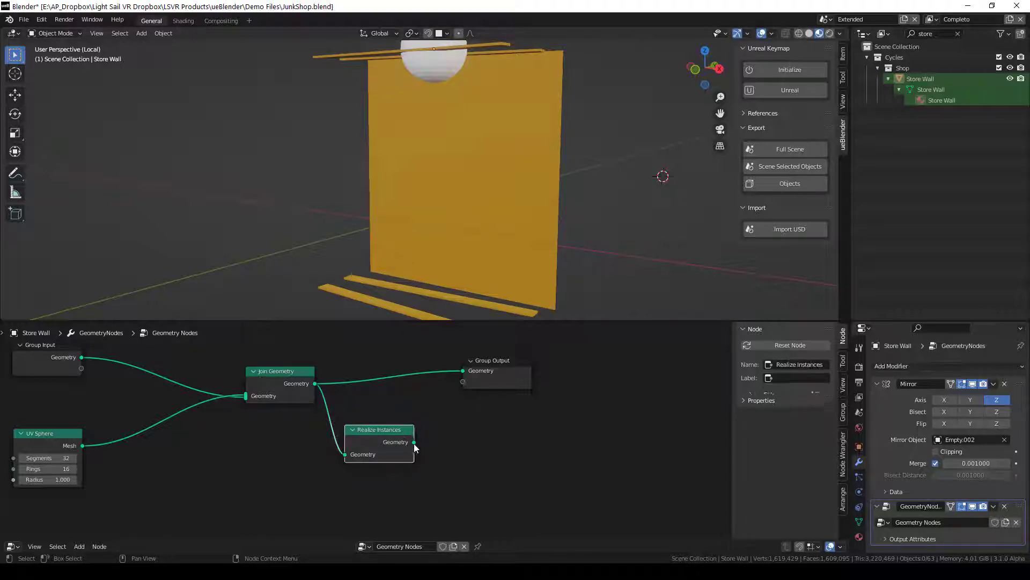
{"action": "left_click_drag", "start_coordinate": [414, 442], "coordinate": [463, 371]}
{"action": "left_click_drag", "start_coordinate": [289, 372], "coordinate": [229, 373]}
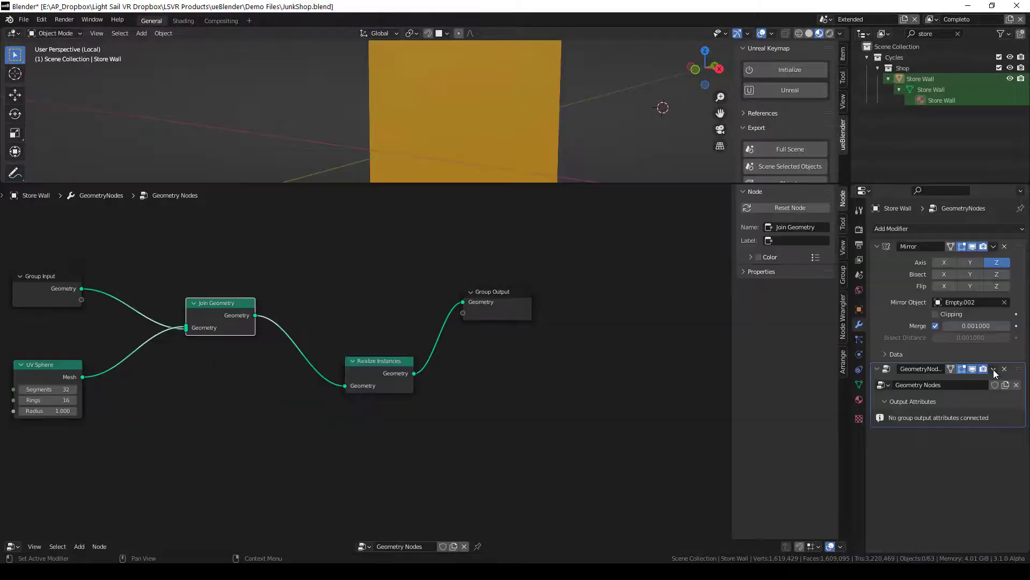
{"action": "left_click", "coordinate": [994, 370]}
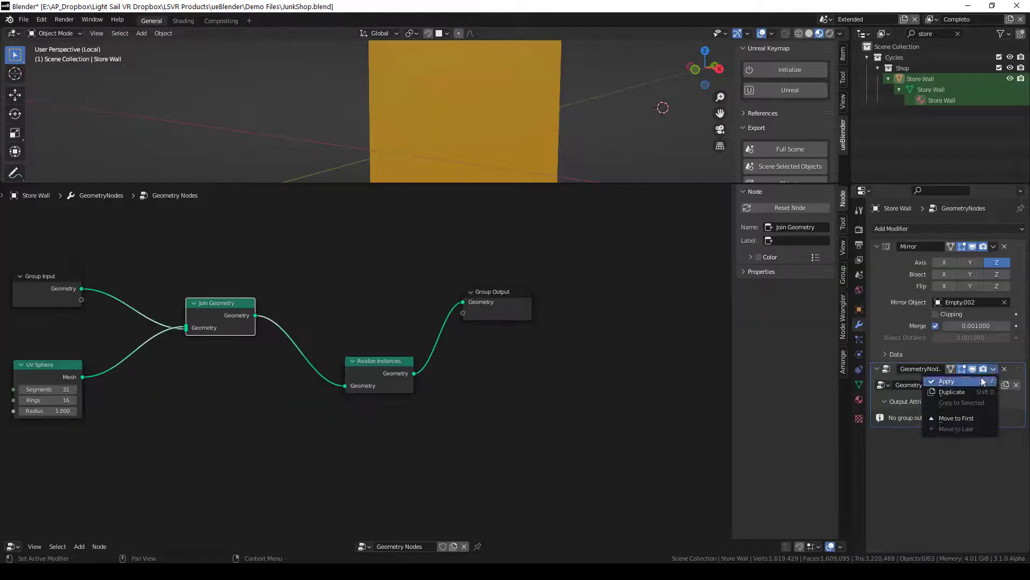